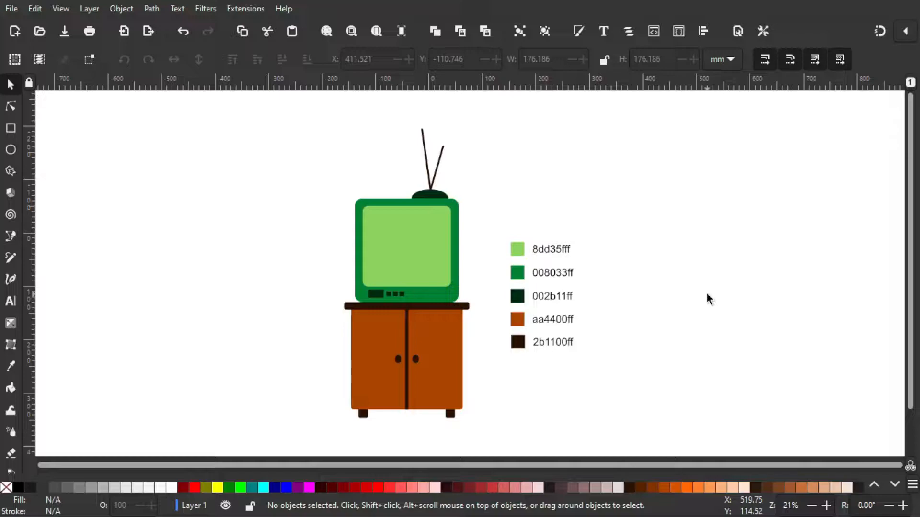
# Open the Fill and Stroke and the Align and Distribute dialogs for the drawing work
pyautogui.click(577, 30)
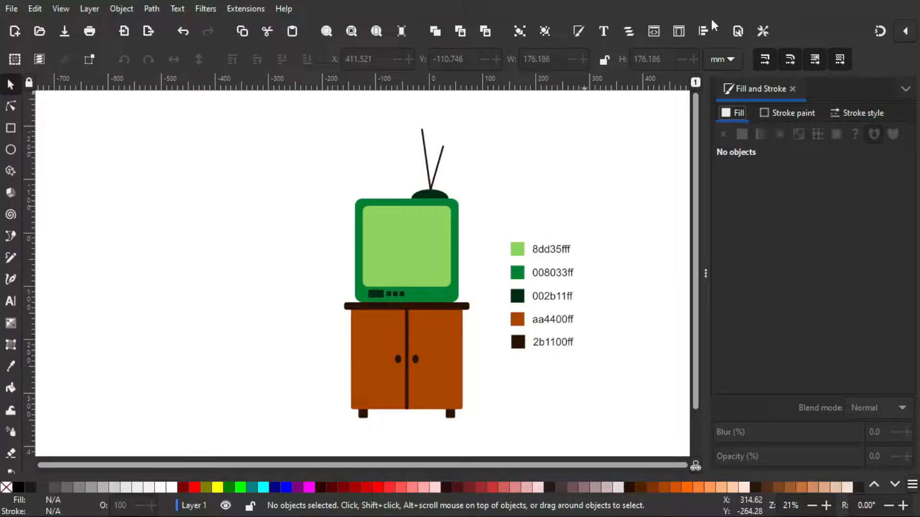
pyautogui.click(704, 31)
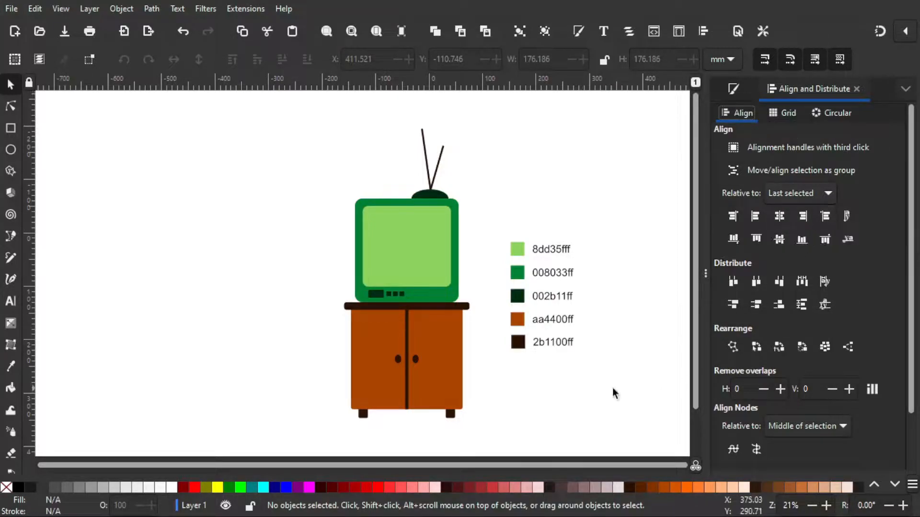
pyautogui.moveTo(613, 390); pyautogui.dragTo(502, 396)
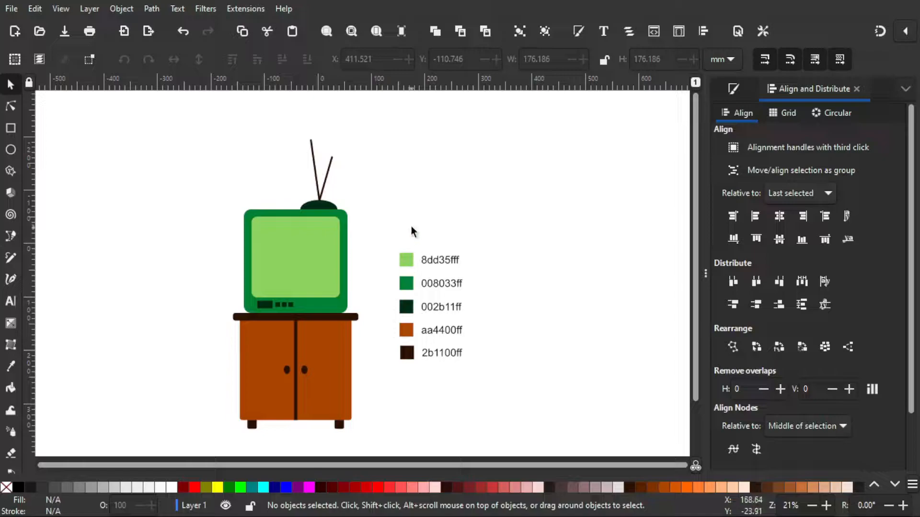
pyautogui.moveTo(389, 212); pyautogui.dragTo(499, 397)
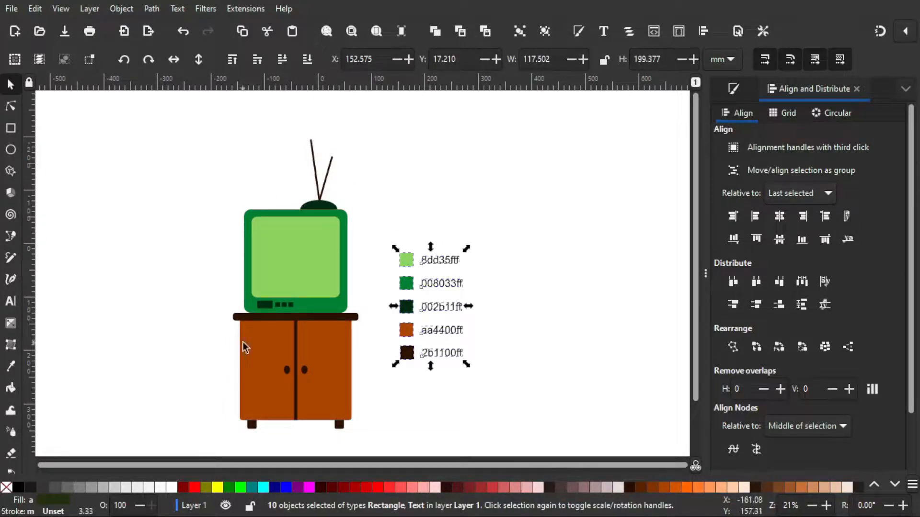
pyautogui.click(394, 401)
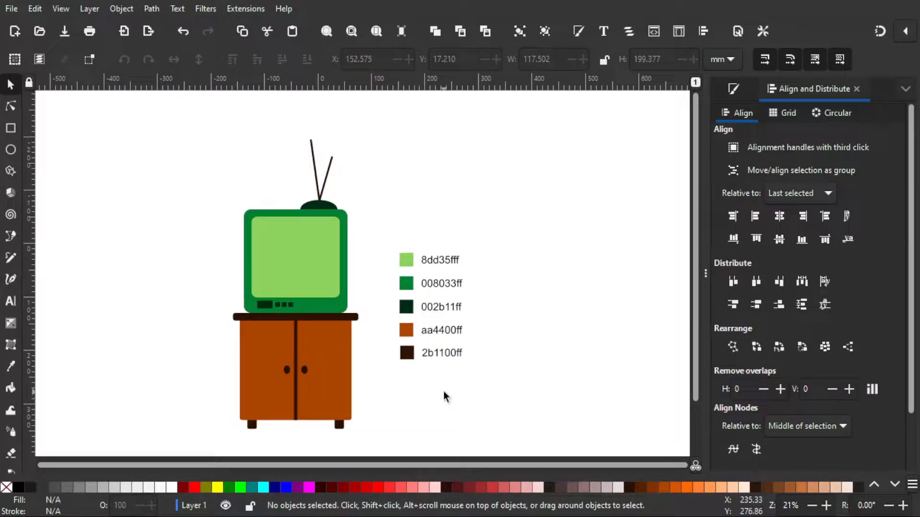
pyautogui.click(11, 9)
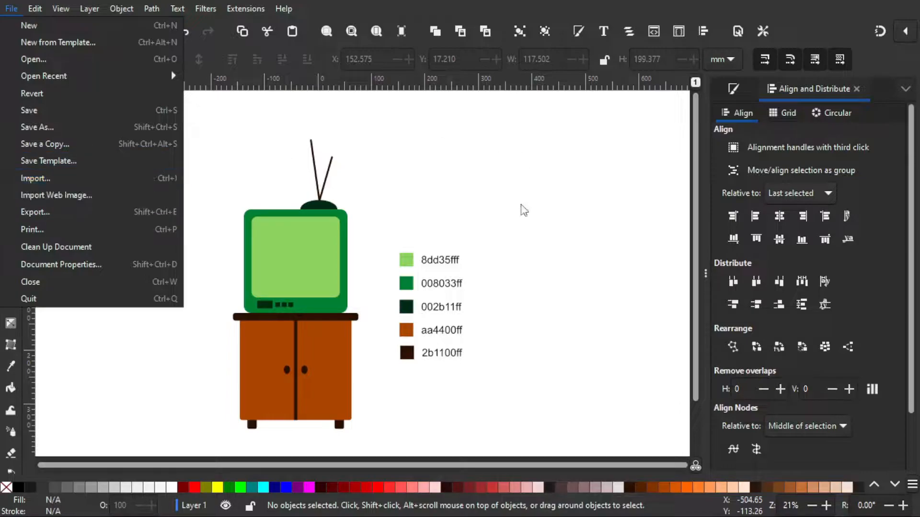
pyautogui.click(608, 325)
# Draw a black square about 259 mm wide and place it in the blank area beside the colour palette
pyautogui.moveTo(603, 330); pyautogui.dragTo(493, 350)
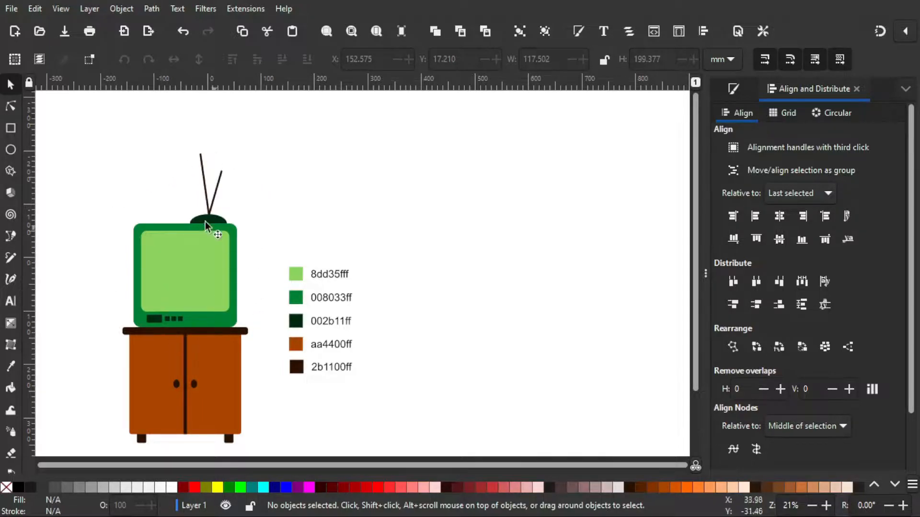
pyautogui.click(13, 128)
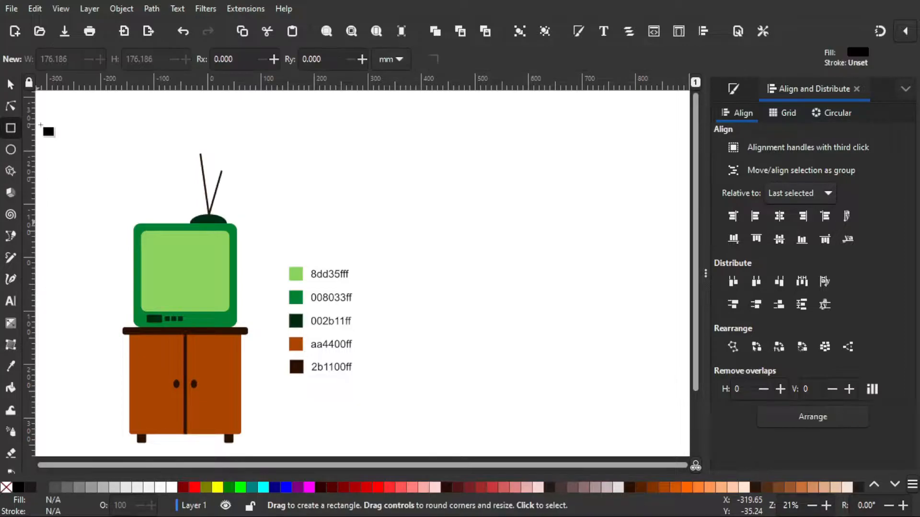
pyautogui.moveTo(448, 199); pyautogui.dragTo(534, 271)
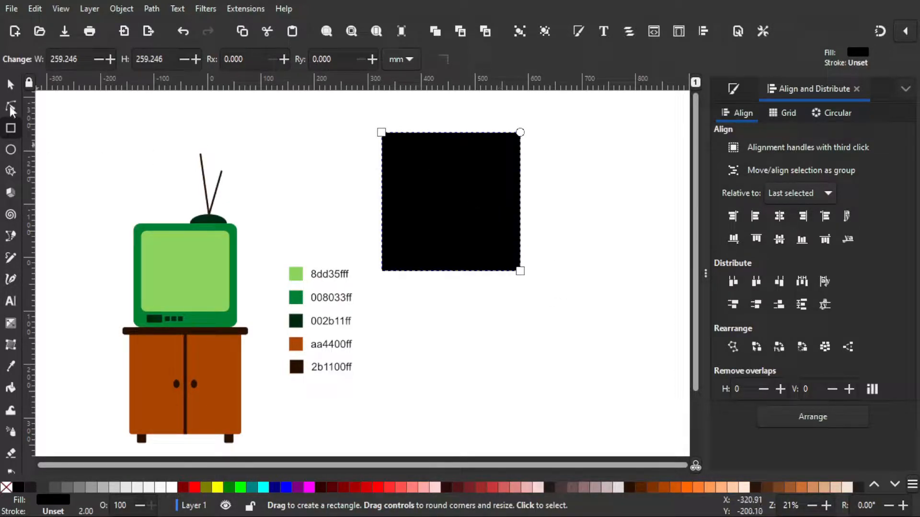
pyautogui.click(10, 87)
pyautogui.moveTo(447, 259); pyautogui.dragTo(468, 281)
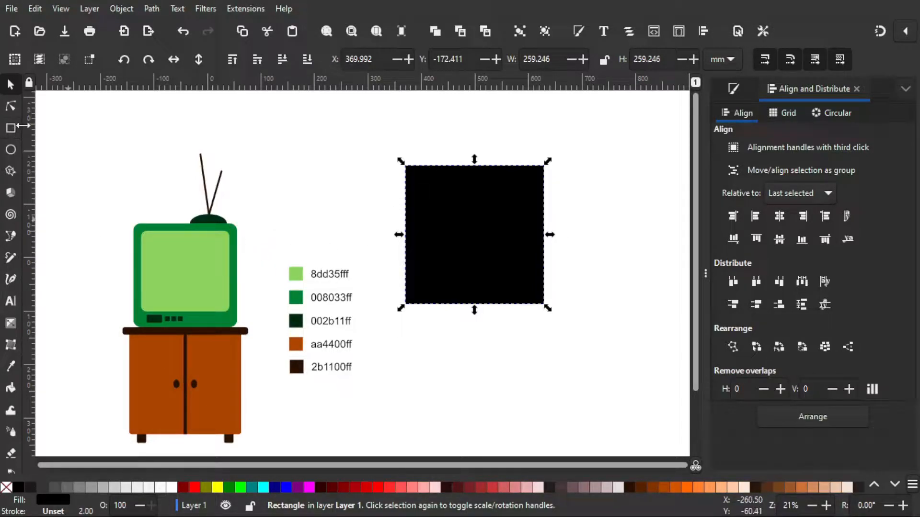
pyautogui.click(483, 254)
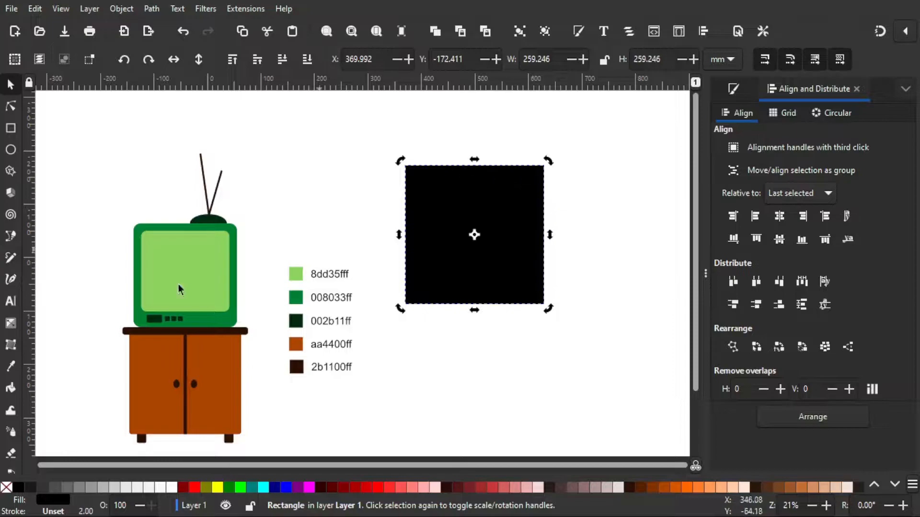
# Round the black square's corners with a radius of about 29 mm
pyautogui.click(7, 131)
pyautogui.keyDown('ctrl'); pyautogui.scroll(1, 647, 153); pyautogui.keyUp('ctrl')
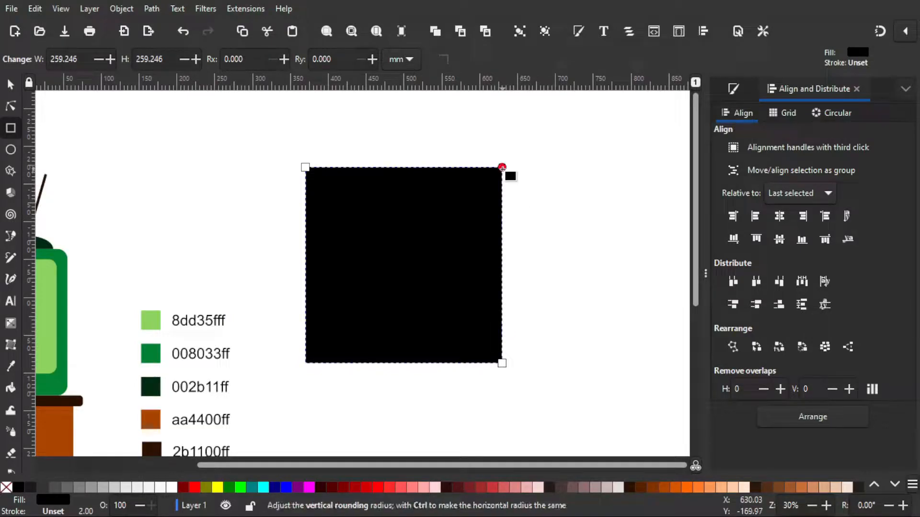
pyautogui.moveTo(502, 167); pyautogui.dragTo(502, 189)
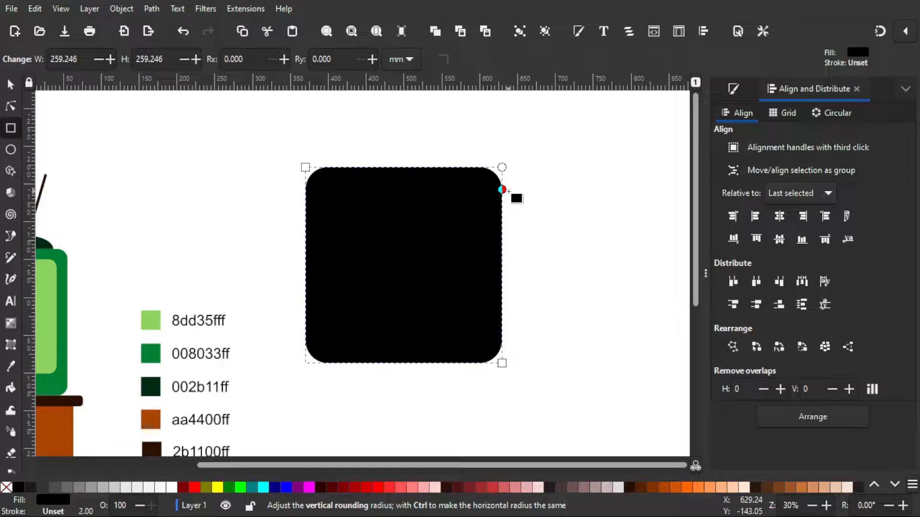
pyautogui.moveTo(502, 190); pyautogui.dragTo(502, 189)
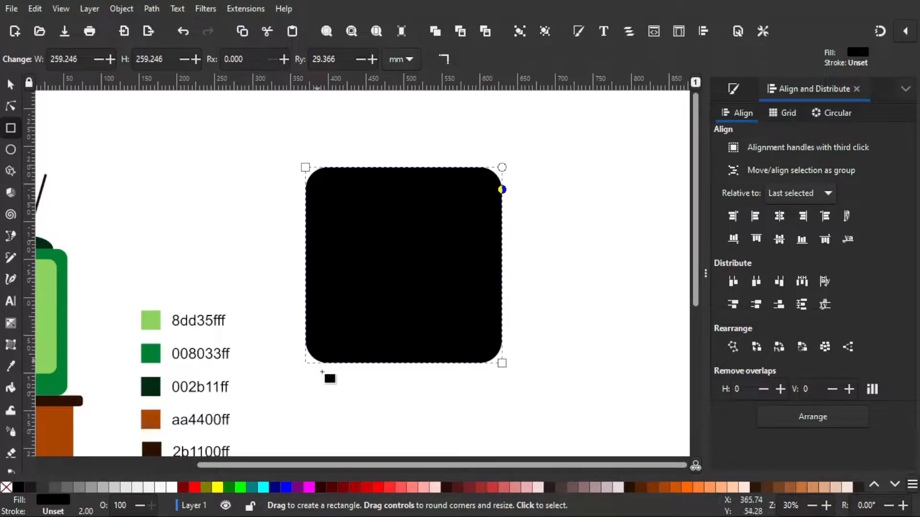
pyautogui.click(10, 86)
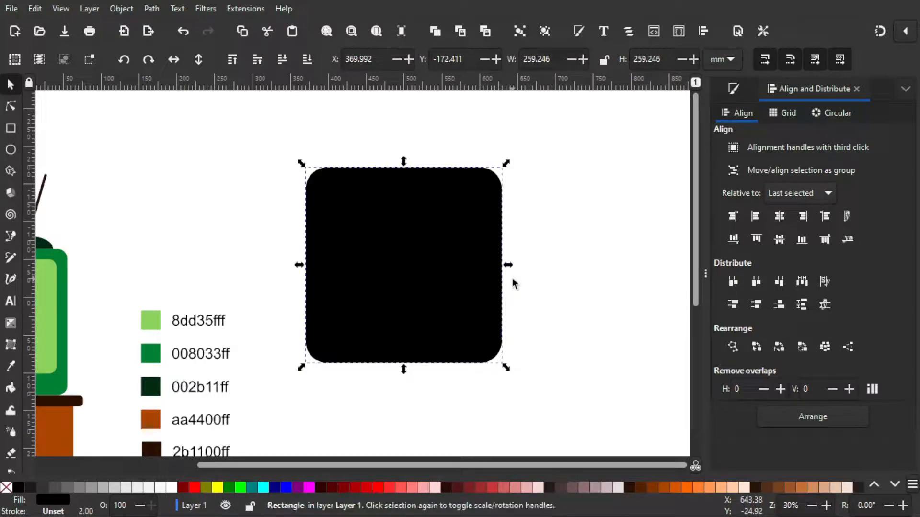
# Duplicate the rounded square in yellow and shrink the copy to about 216.5 × 201.4 mm, leaving a thicker black strip below it
pyautogui.click(218, 488)
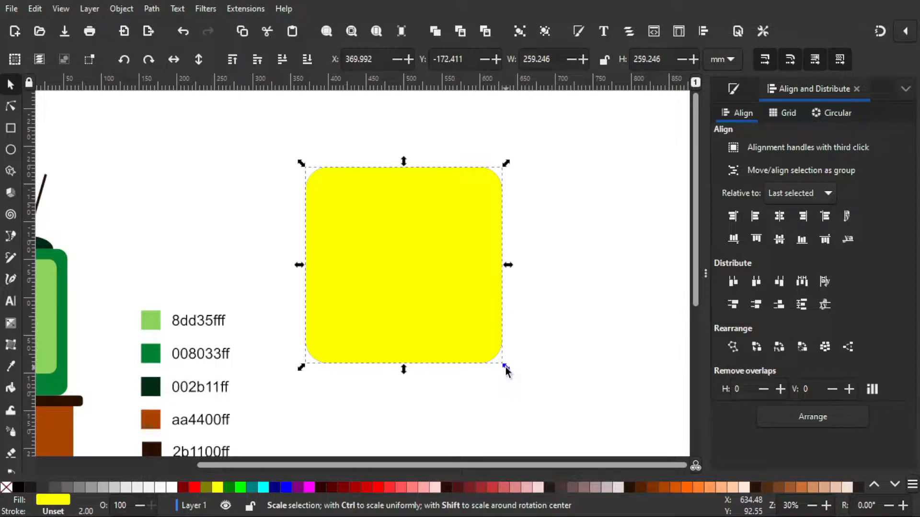
pyautogui.moveTo(503, 366); pyautogui.dragTo(490, 364)
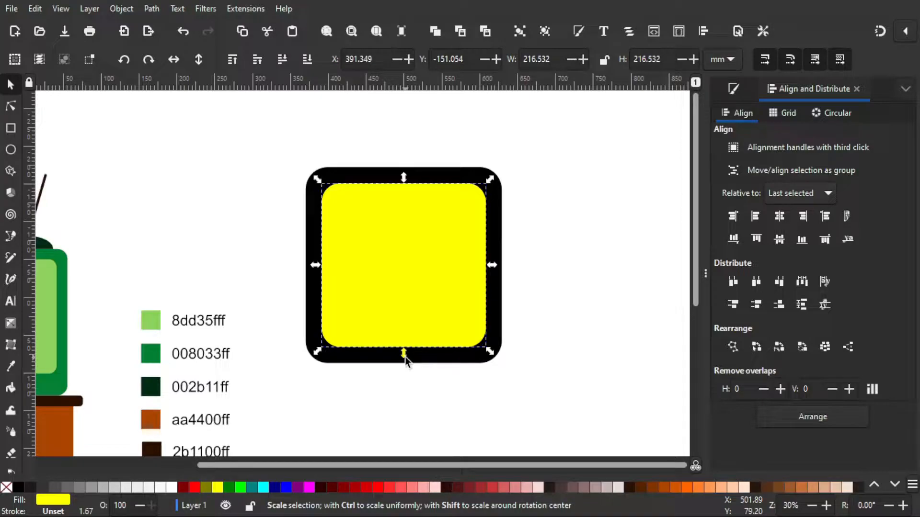
pyautogui.moveTo(405, 355); pyautogui.dragTo(406, 345)
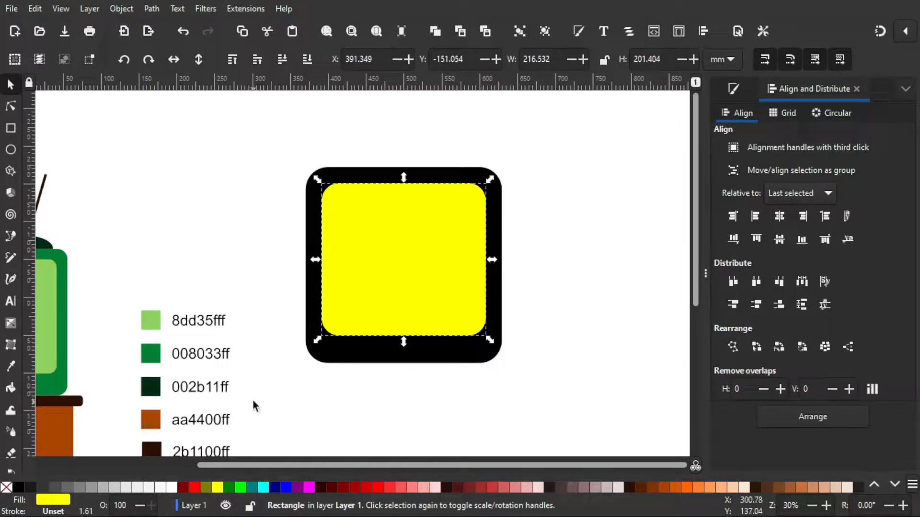
pyautogui.click(351, 408)
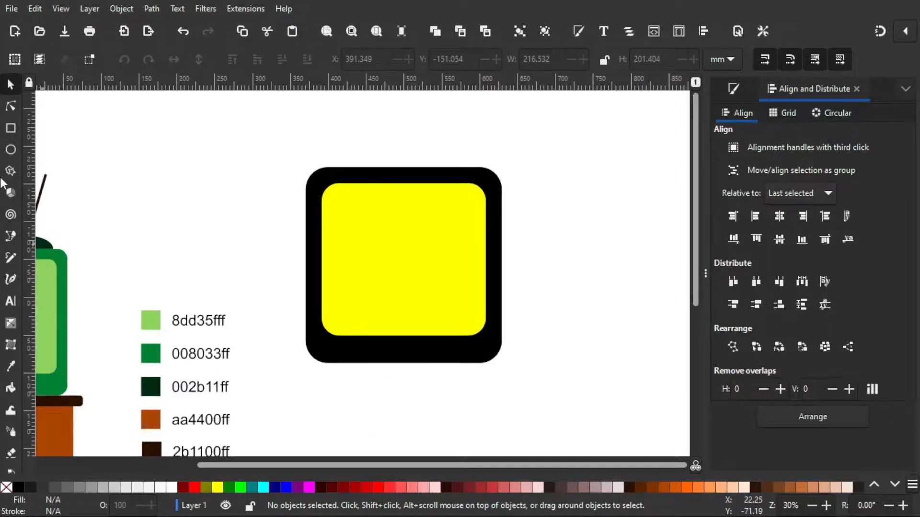
# Draw a yellow rectangle about 43.6 × 21.4 mm below the television body and round its corners to a radius of about 6.3 mm
pyautogui.click(11, 128)
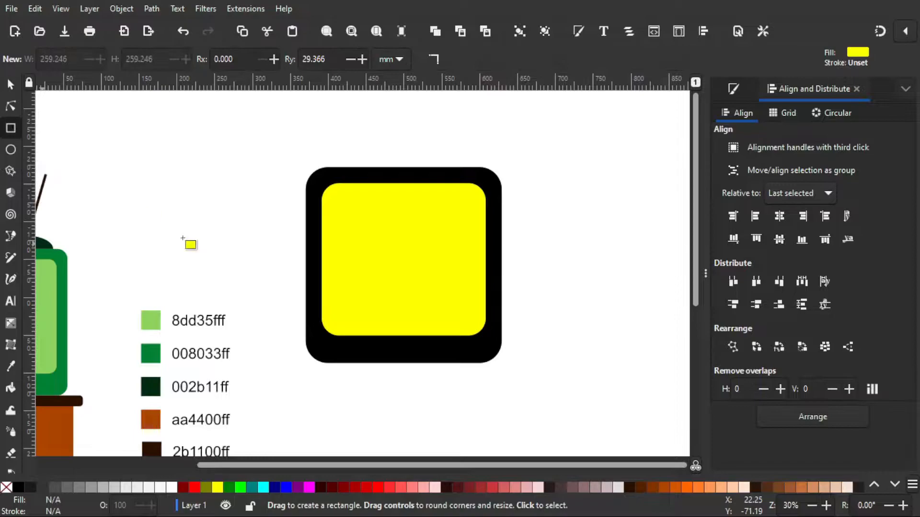
pyautogui.moveTo(329, 382); pyautogui.dragTo(361, 399)
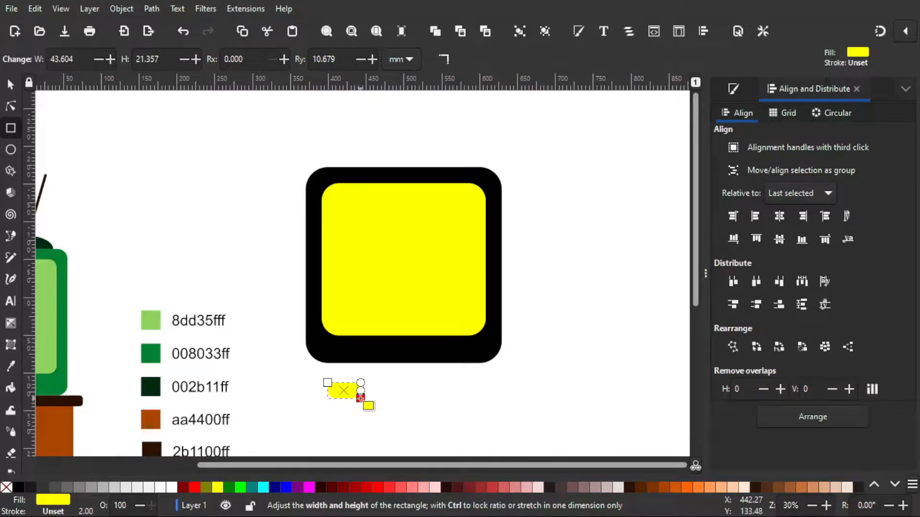
pyautogui.scroll(3, 344, 415)
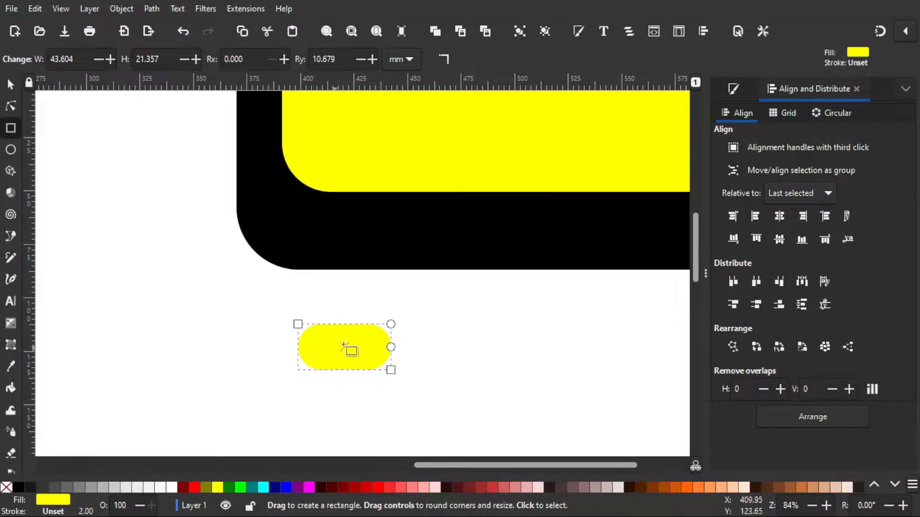
pyautogui.click(441, 60)
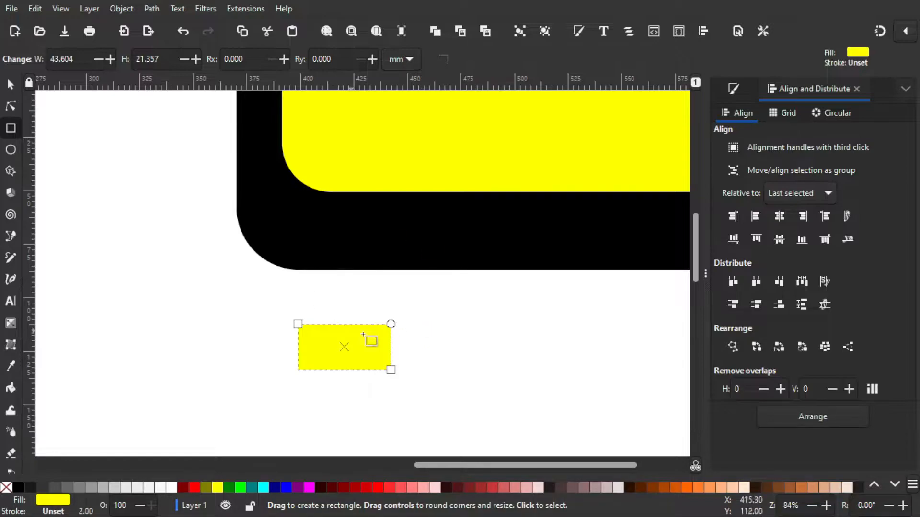
pyautogui.moveTo(391, 324); pyautogui.dragTo(391, 338)
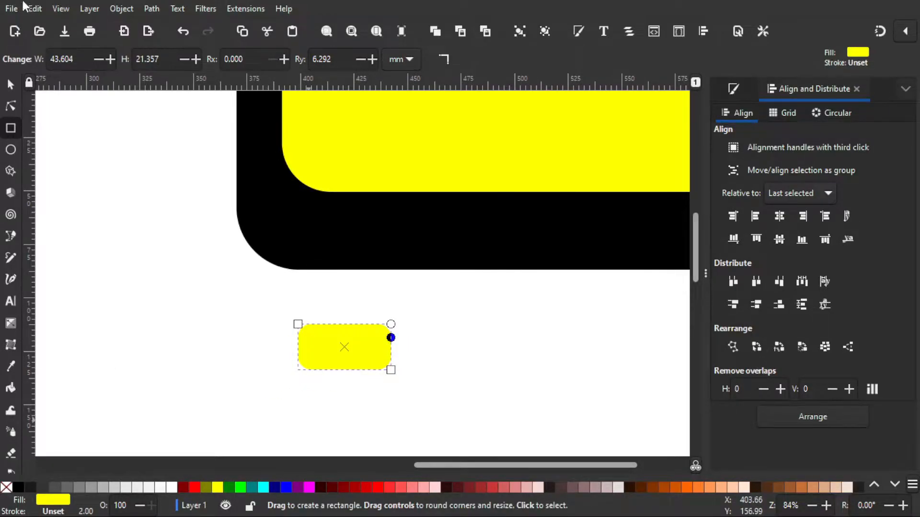
pyautogui.click(11, 87)
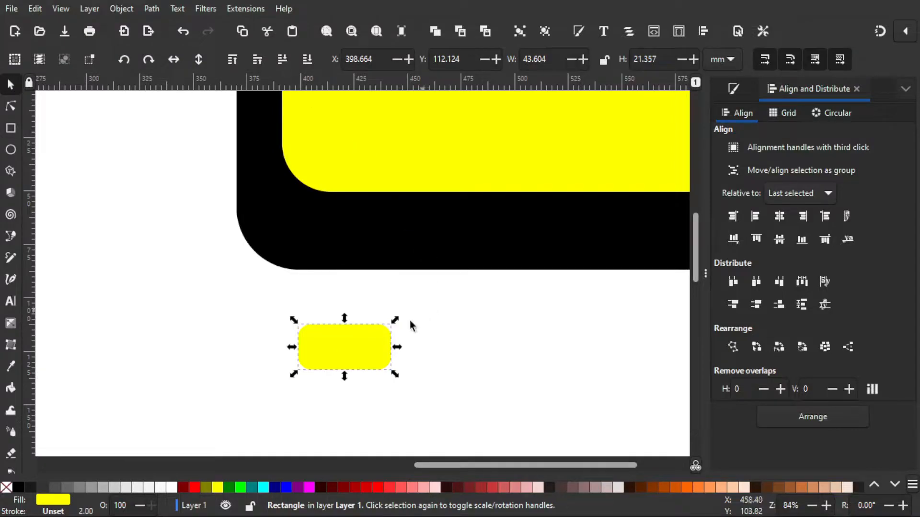
# Move the small yellow rectangle onto the black strip below the screen and scale it to about 39.8 × 19.5 mm
pyautogui.moveTo(338, 366); pyautogui.dragTo(378, 239)
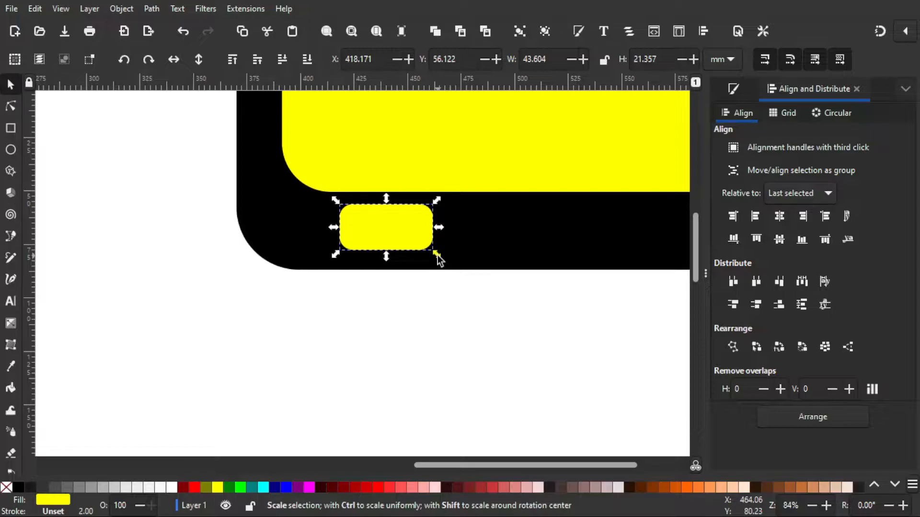
pyautogui.moveTo(436, 255); pyautogui.dragTo(431, 253)
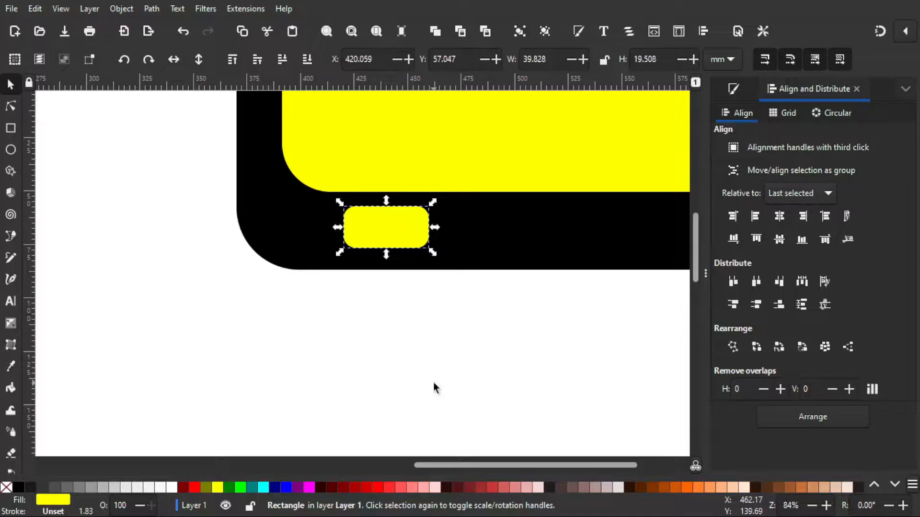
pyautogui.moveTo(419, 387); pyautogui.dragTo(299, 406)
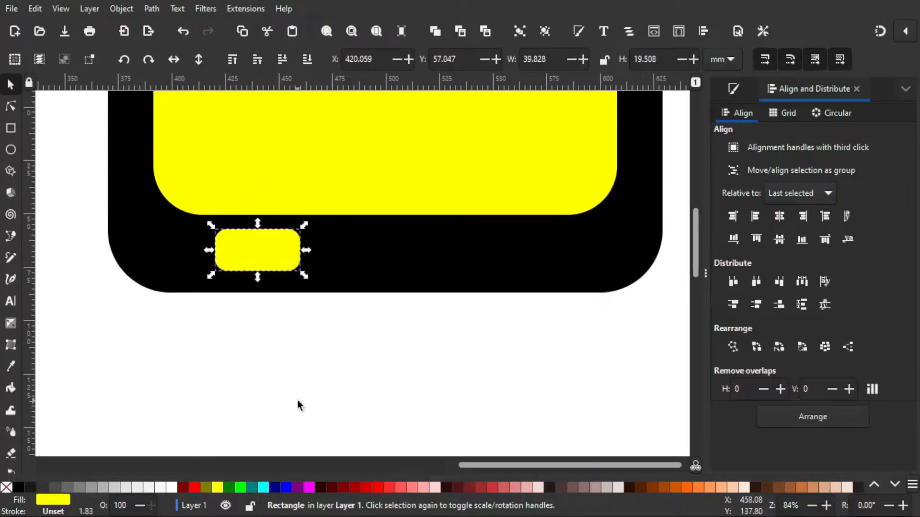
pyautogui.moveTo(269, 235); pyautogui.dragTo(271, 240)
pyautogui.click(335, 383)
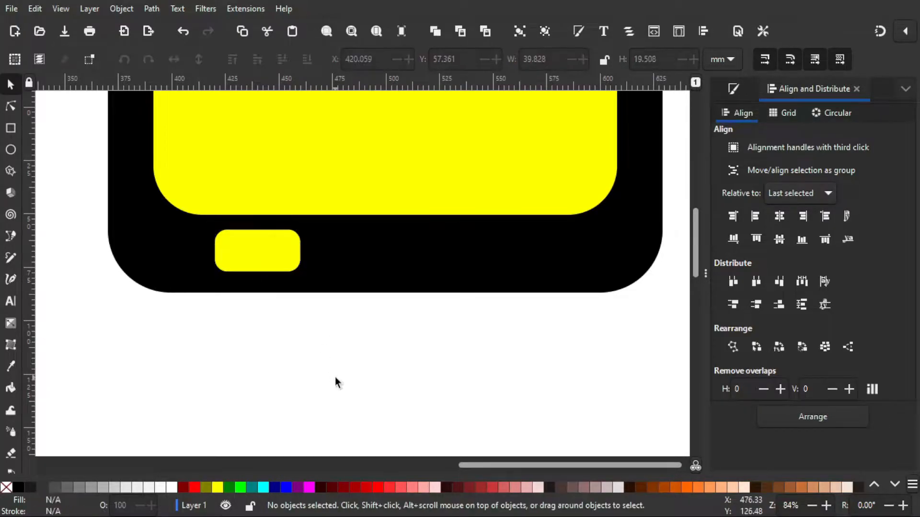
# Duplicate the small rectangle, place the copy to its right and shrink it to a button about 14.3 × 13.2 mm
pyautogui.click(277, 261)
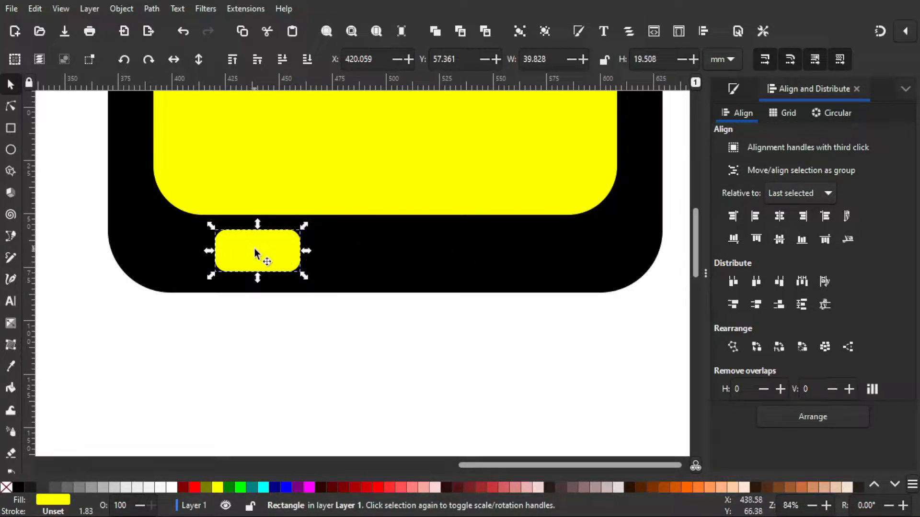
pyautogui.hotkey('ctrl', 'd')
pyautogui.moveTo(260, 253); pyautogui.dragTo(357, 260)
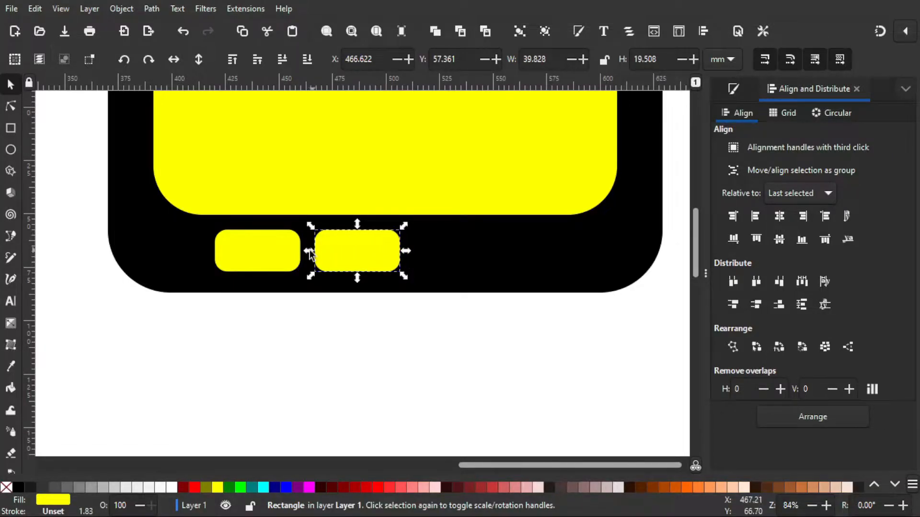
pyautogui.moveTo(406, 251); pyautogui.dragTo(365, 269)
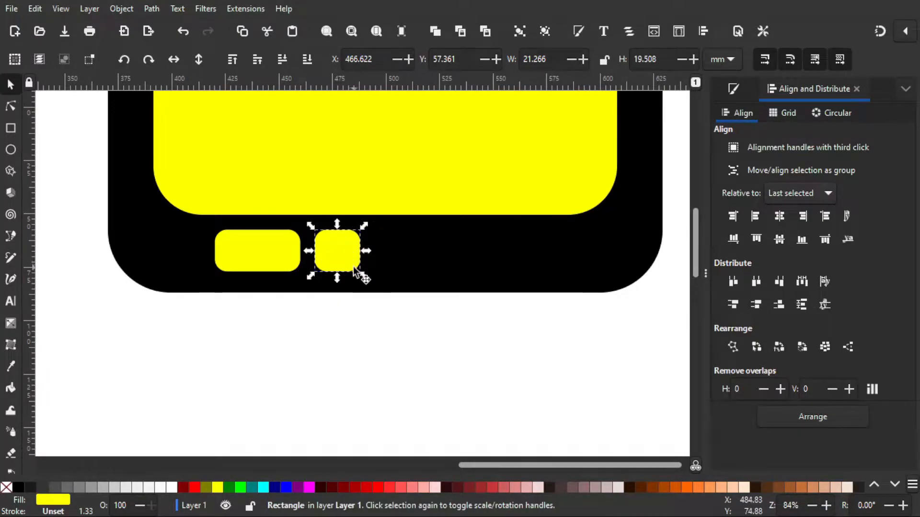
pyautogui.moveTo(364, 279); pyautogui.dragTo(358, 274)
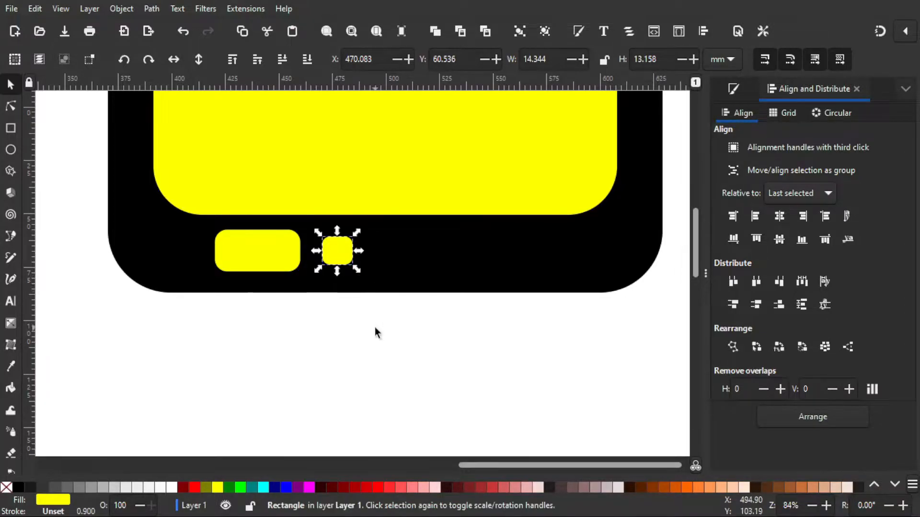
pyautogui.click(375, 327)
# Duplicate the small square button twice, placing the copies in a row to its right
pyautogui.click(344, 254)
pyautogui.press('ctrl')
pyautogui.moveTo(338, 254); pyautogui.dragTo(378, 271)
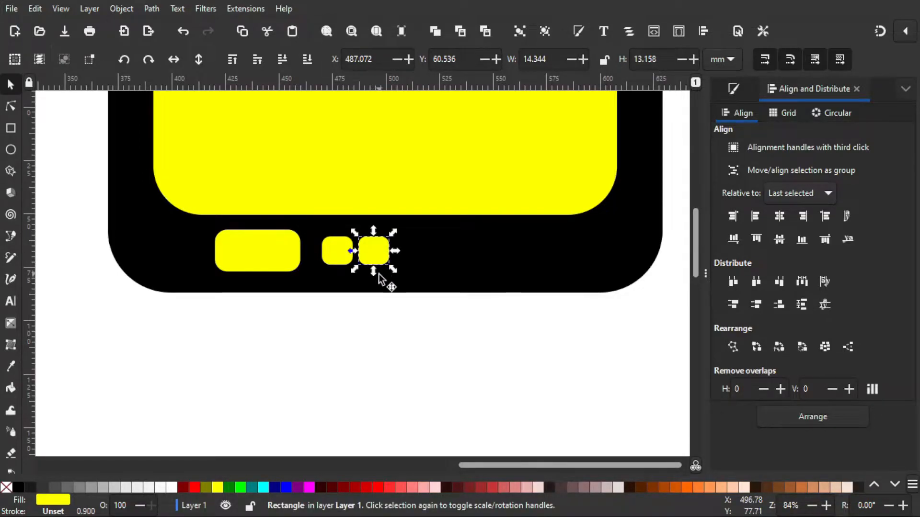
pyautogui.moveTo(376, 255); pyautogui.dragTo(407, 262)
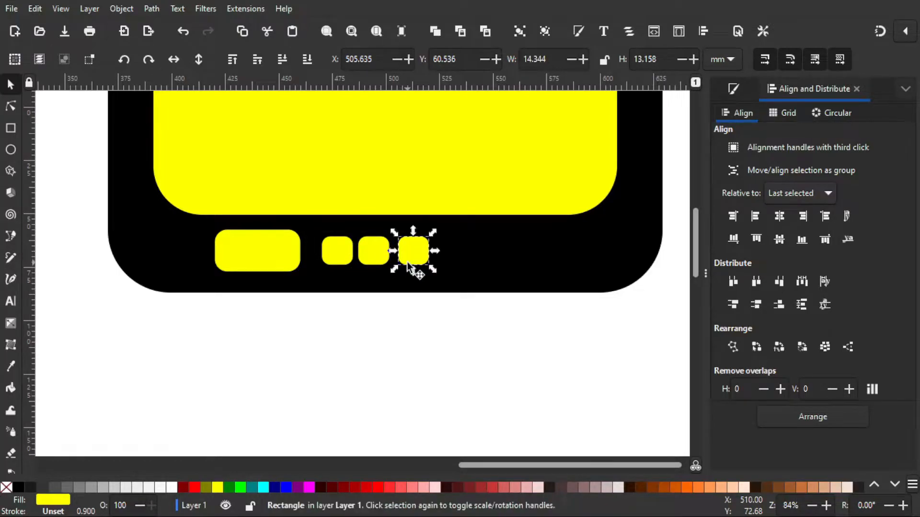
# Distribute the three small square buttons horizontally with equal gaps between them
pyautogui.click(406, 366)
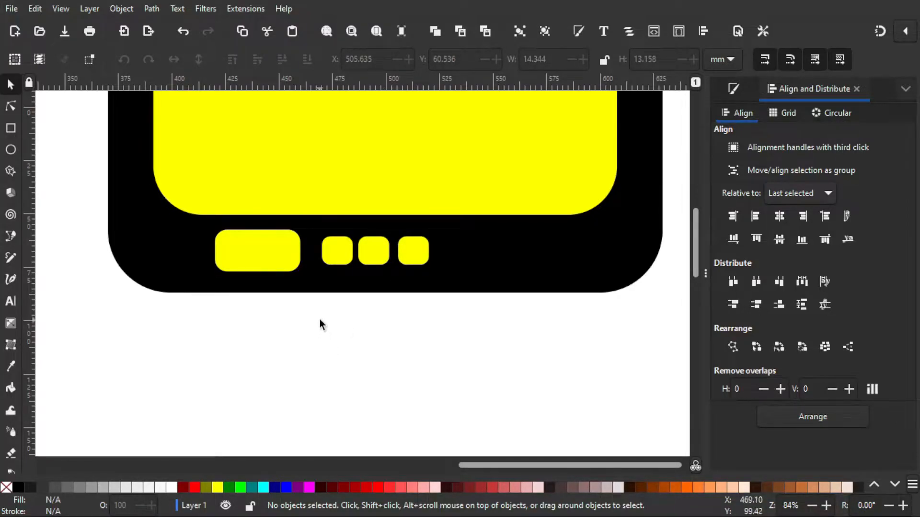
pyautogui.moveTo(315, 316); pyautogui.dragTo(418, 223)
pyautogui.click(308, 370)
pyautogui.moveTo(312, 325); pyautogui.dragTo(444, 222)
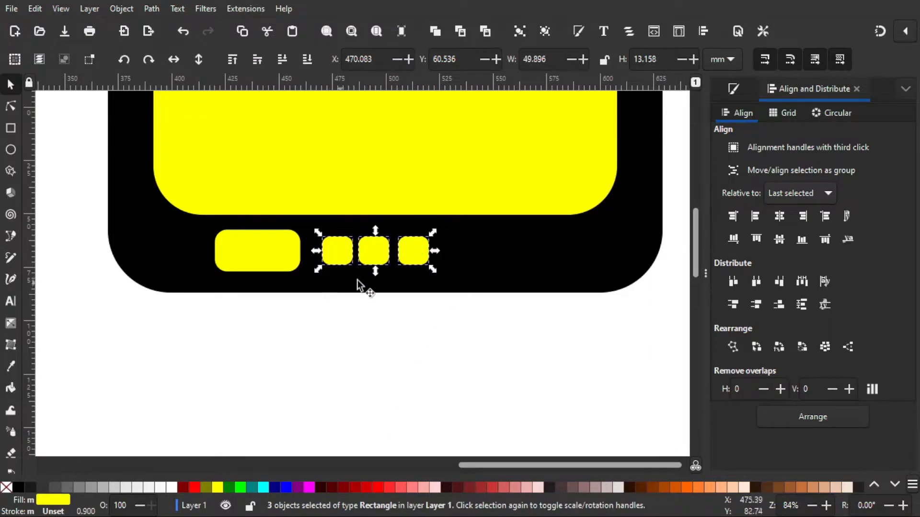
pyautogui.click(801, 282)
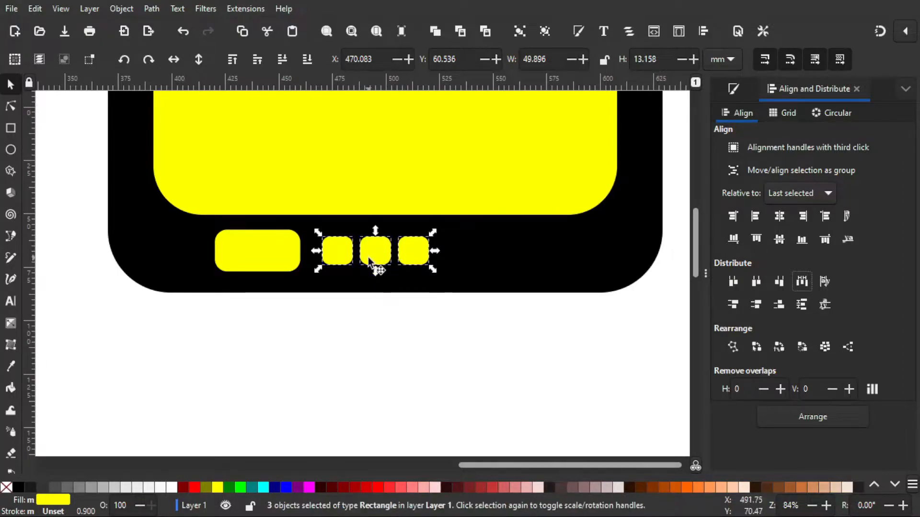
pyautogui.click(365, 371)
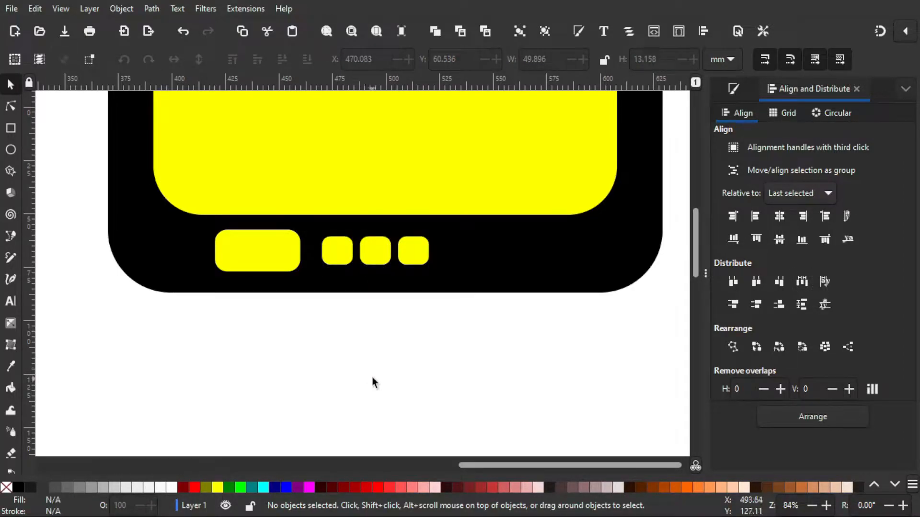
# Draw a yellow ellipse with radii of about 51.2 × 29.8 mm above the television's upper-right corner
pyautogui.keyDown('ctrl'); pyautogui.scroll(-3, 290, 366); pyautogui.keyUp('ctrl')
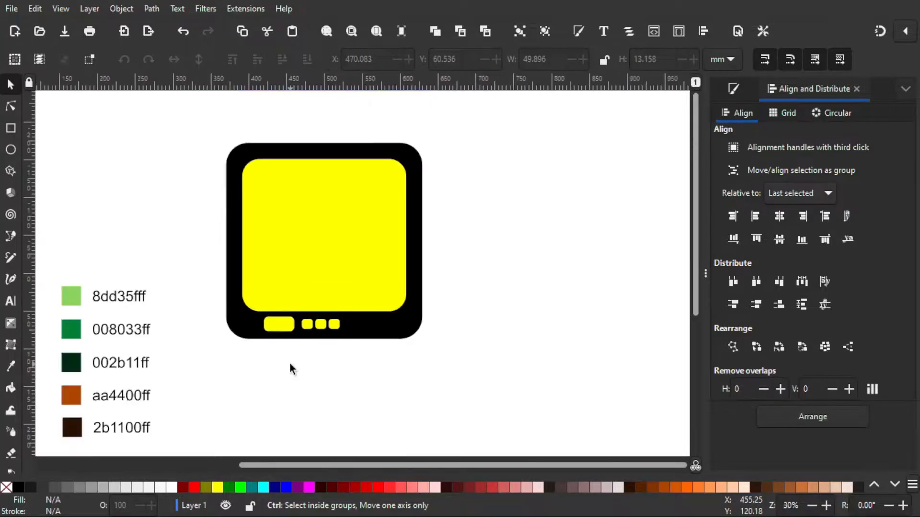
pyautogui.moveTo(300, 386); pyautogui.dragTo(325, 411)
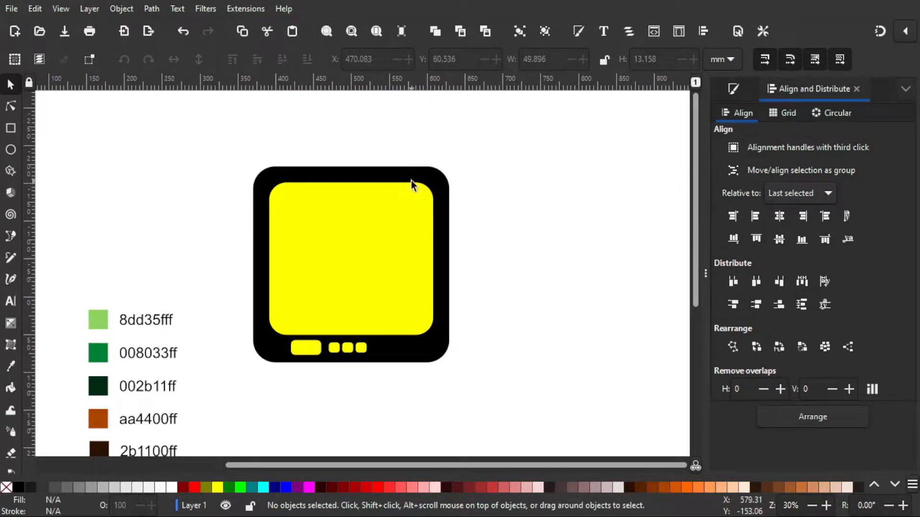
pyautogui.scroll(3, 413, 186)
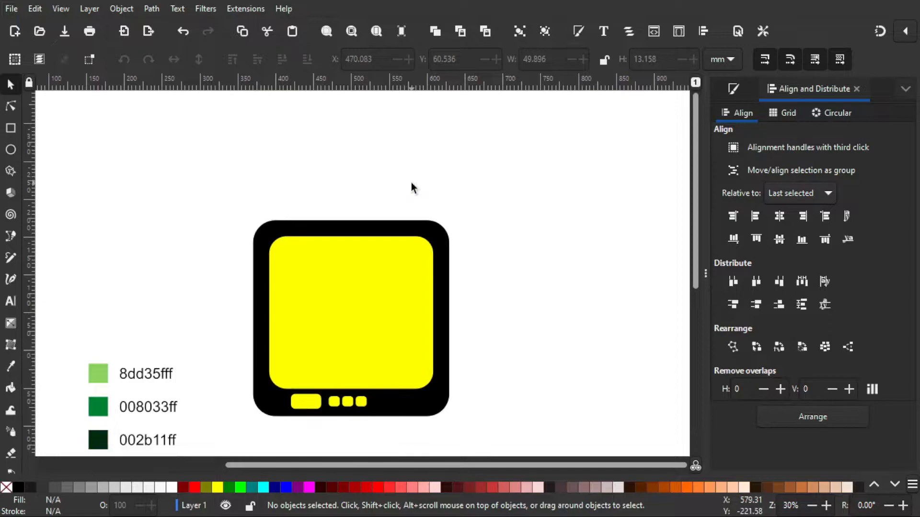
pyautogui.click(11, 151)
pyautogui.moveTo(426, 183); pyautogui.dragTo(502, 226)
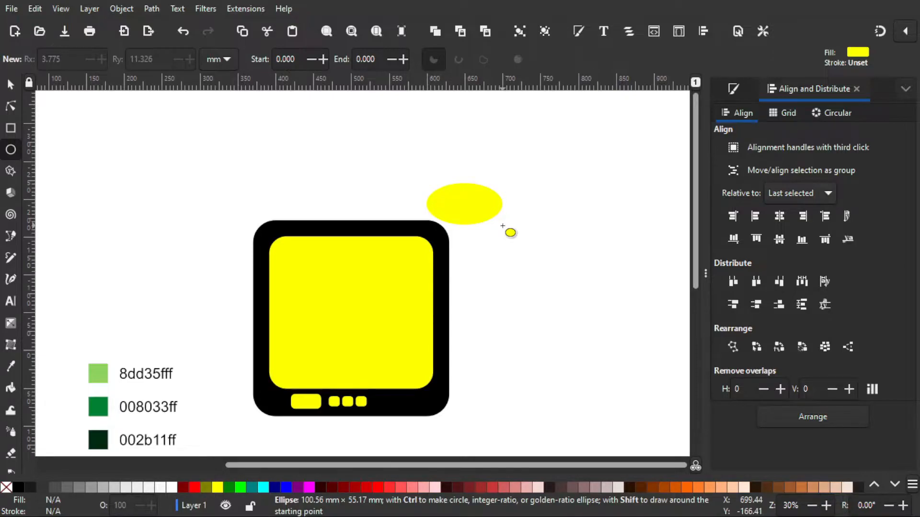
pyautogui.moveTo(503, 226); pyautogui.dragTo(505, 230)
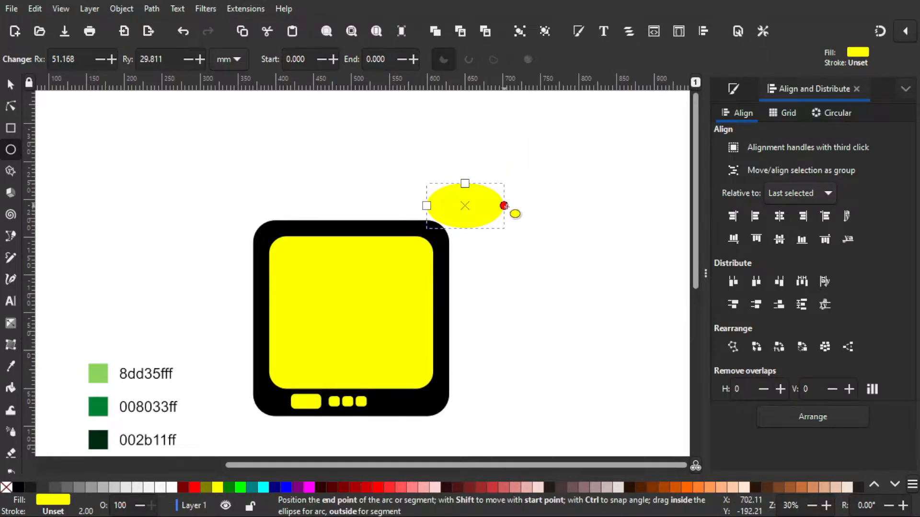
# Cut the yellow ellipse to its lower half by snapping the arc's end angle to 180°
pyautogui.scroll(2, 522, 217)
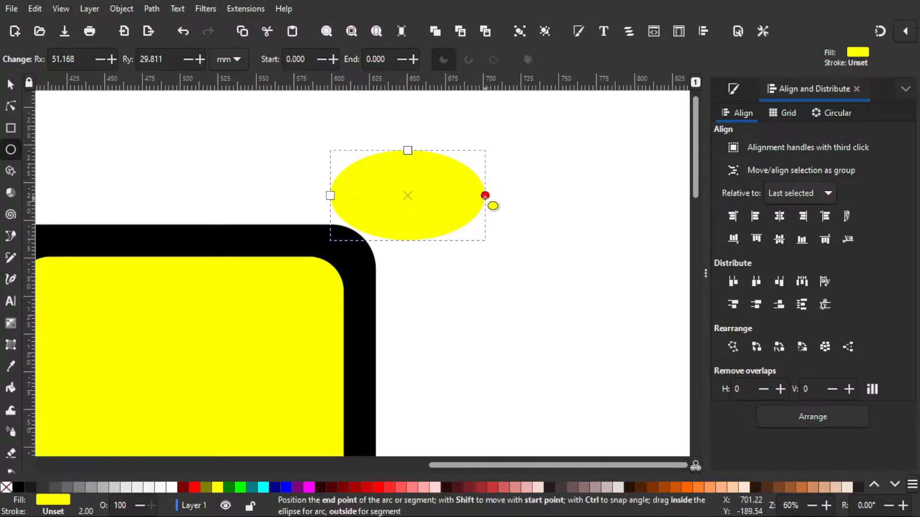
pyautogui.moveTo(486, 196); pyautogui.dragTo(238, 207)
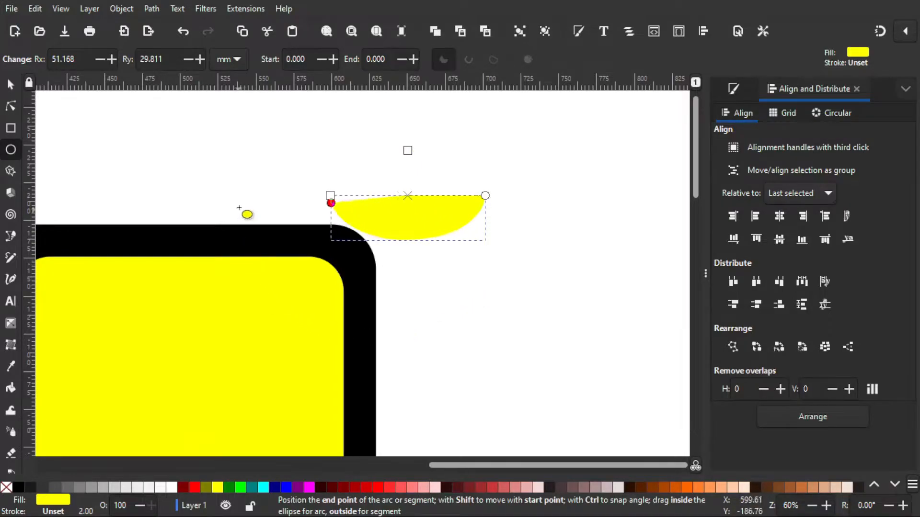
pyautogui.hotkey('ctrl', 'z')
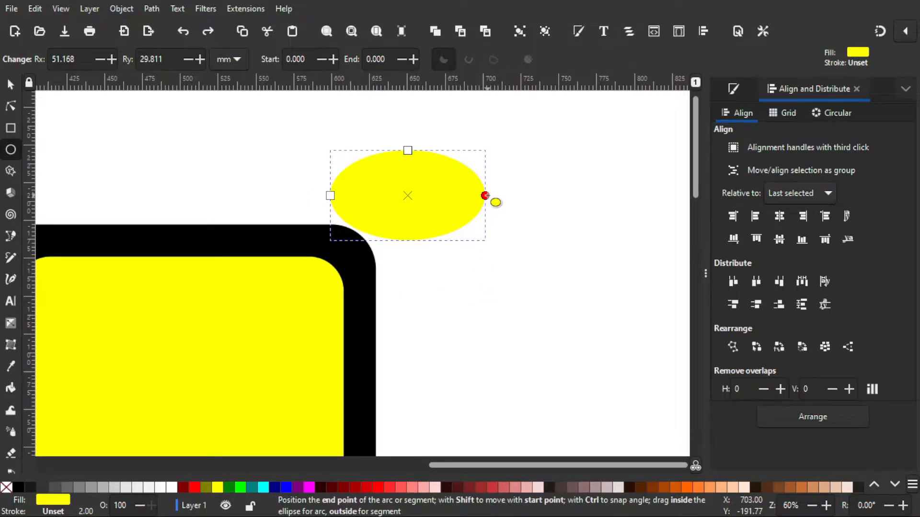
pyautogui.press('ctrl')
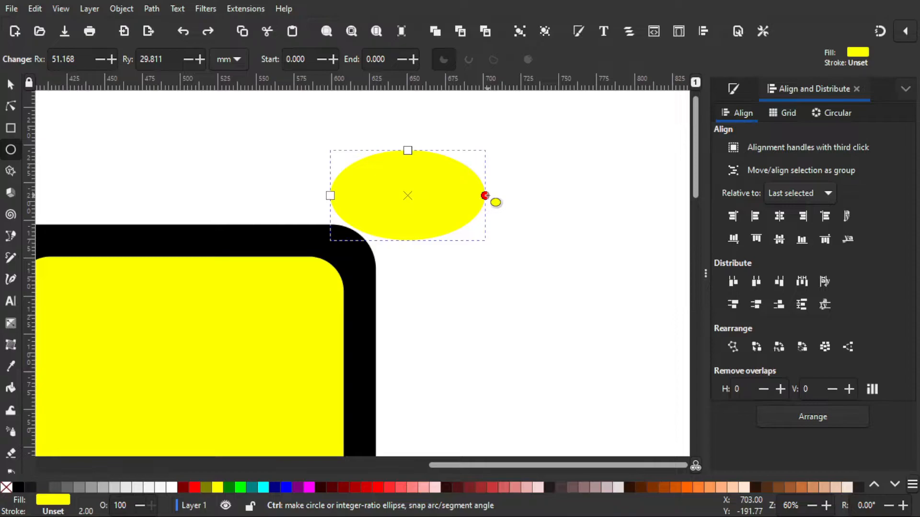
pyautogui.moveTo(488, 195); pyautogui.dragTo(194, 200)
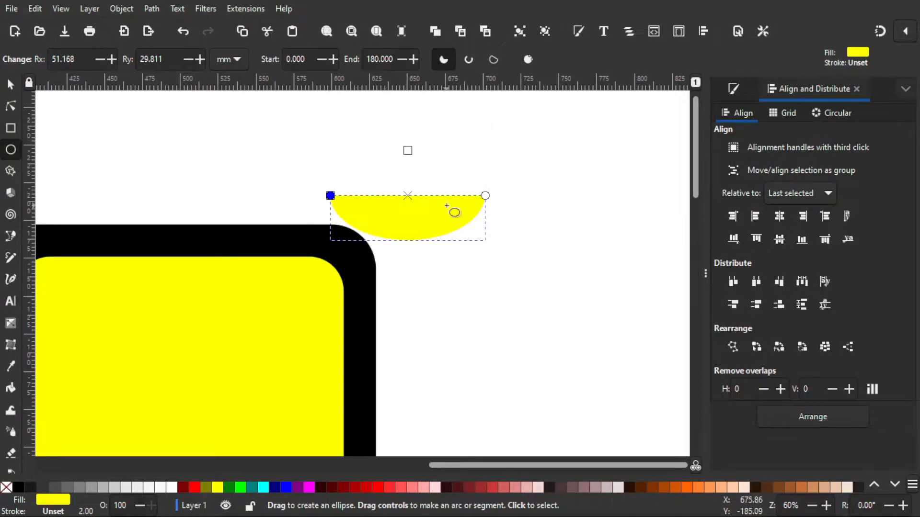
# Flip the half-ellipse vertically into a dome and place it on the television's top edge, enlarged to about 108.6 × 31.6 mm
pyautogui.click(11, 86)
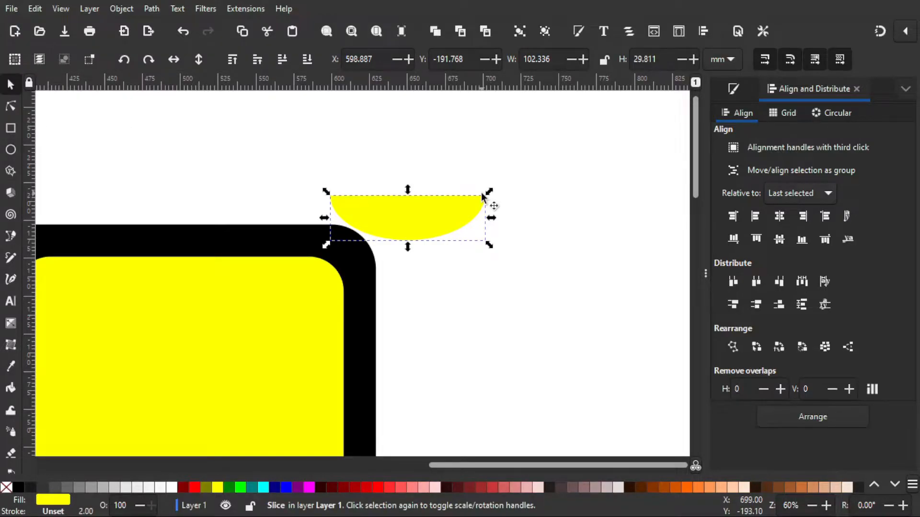
pyautogui.click(200, 61)
pyautogui.moveTo(443, 228); pyautogui.dragTo(285, 218)
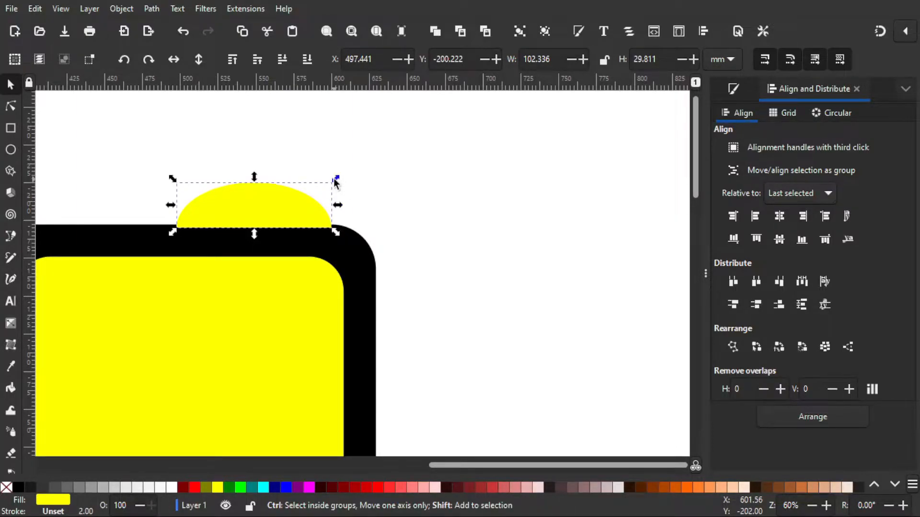
pyautogui.moveTo(337, 180); pyautogui.dragTo(338, 181)
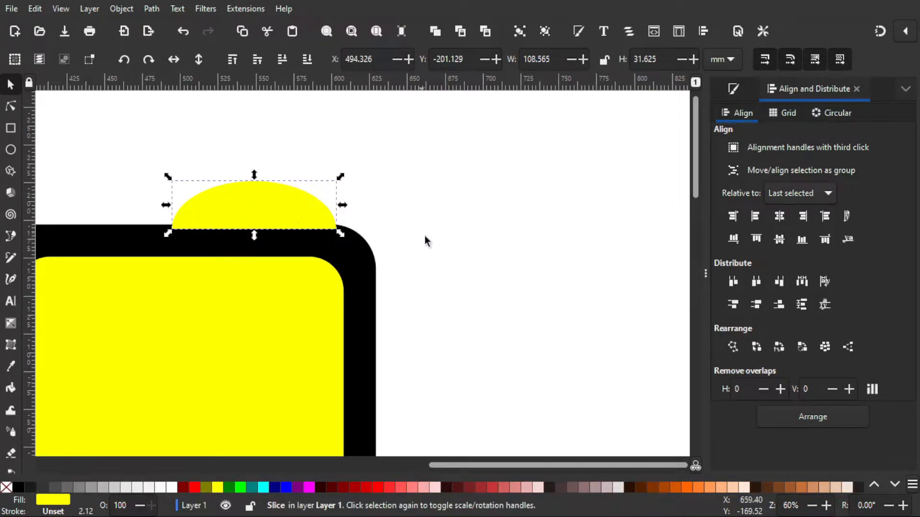
# Lower the yellow dome in the stacking order behind the black television body
pyautogui.scroll(-1, 461, 305)
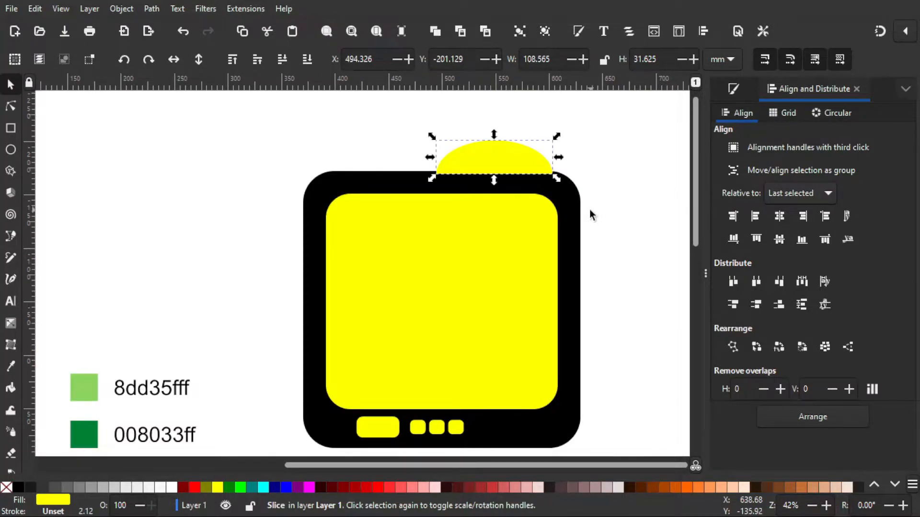
pyautogui.click(283, 60)
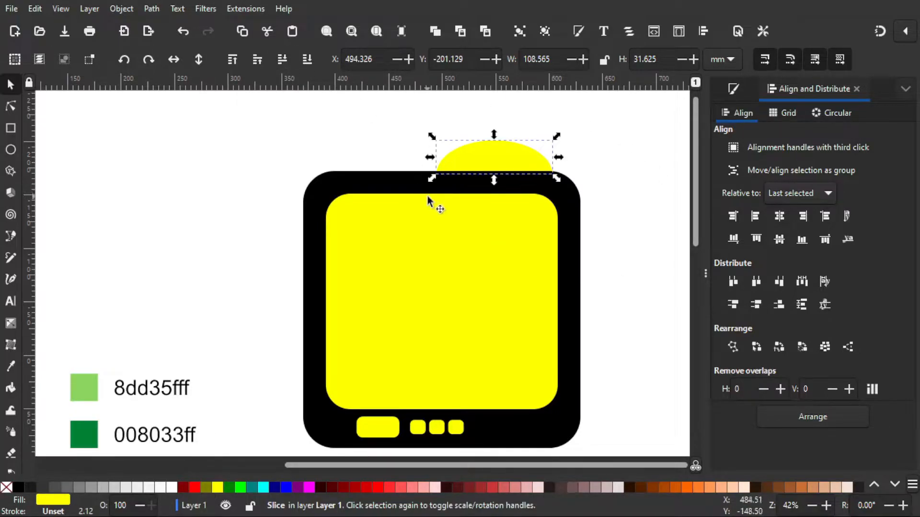
pyautogui.click(602, 214)
# Draw a thin round-ended horizontal bar about 195.1 × 5.7 mm in the empty area above and left of the television, filled red (#FF0000)
pyautogui.scroll(5, 622, 271)
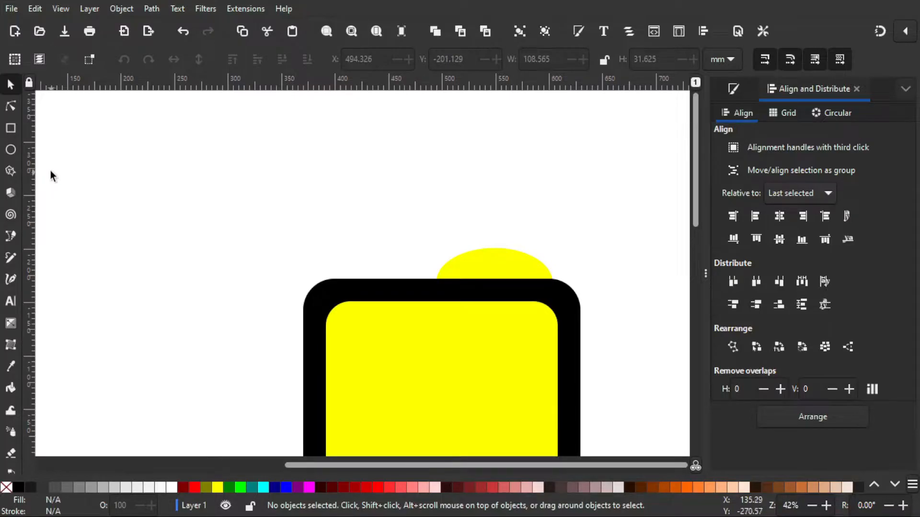
pyautogui.click(10, 129)
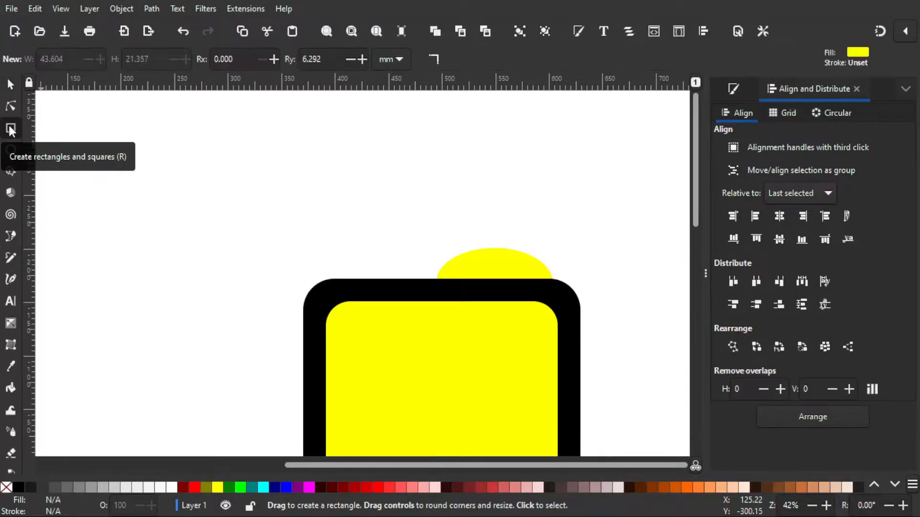
pyautogui.moveTo(146, 174); pyautogui.dragTo(354, 179)
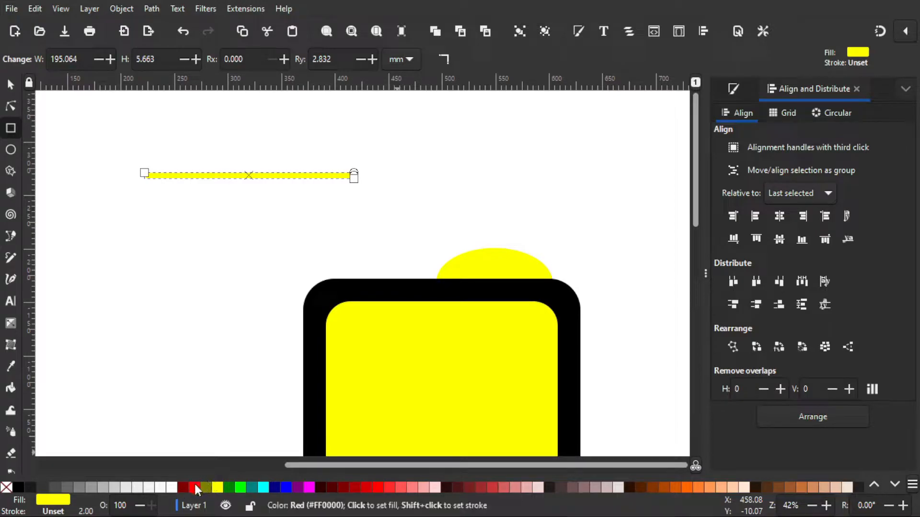
pyautogui.click(194, 486)
pyautogui.click(11, 87)
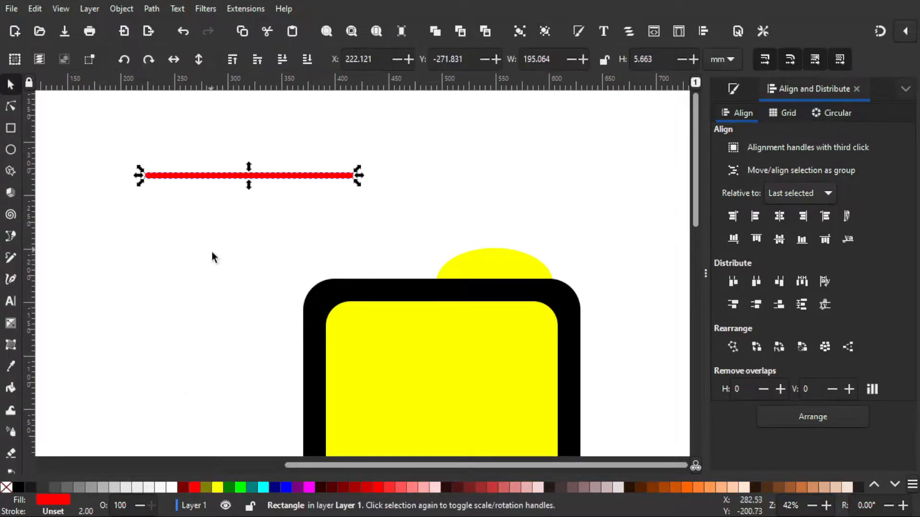
pyautogui.click(212, 253)
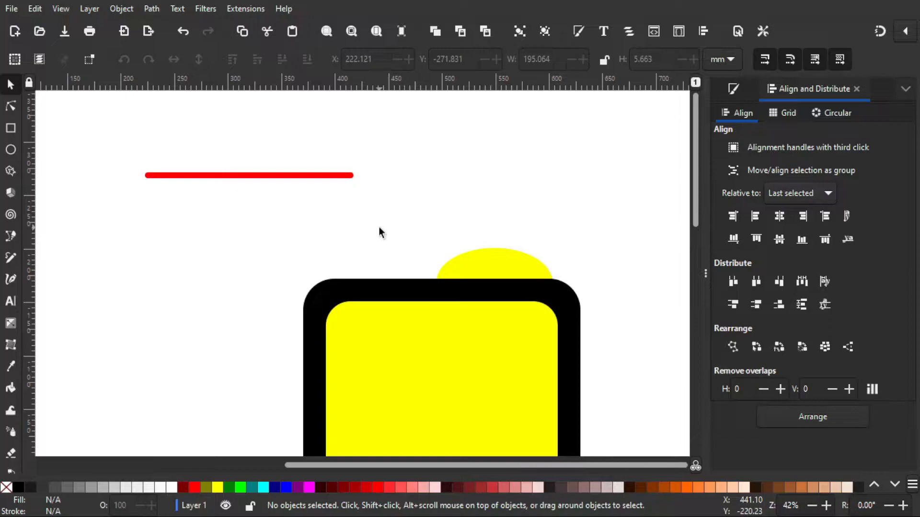
# Duplicate the red bar just below the original and shorten the copy to about 117.6 mm
pyautogui.click(211, 175)
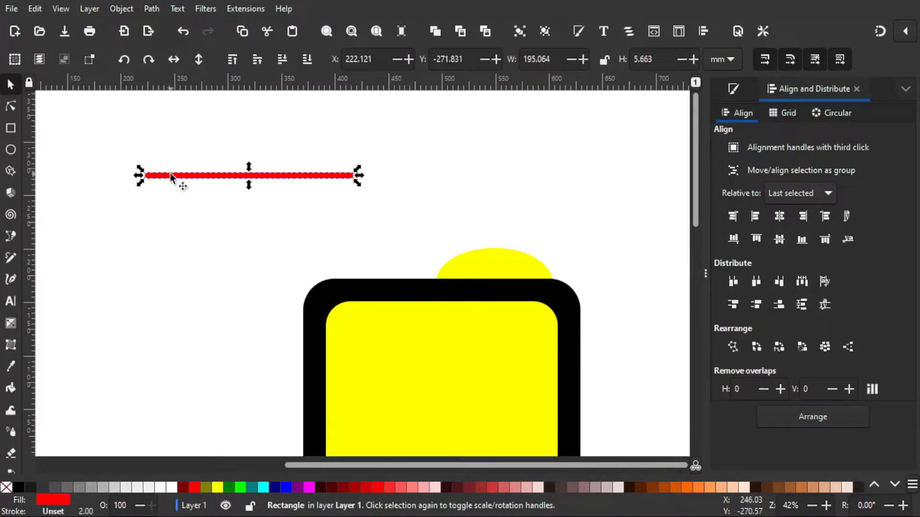
pyautogui.press('ctrl')
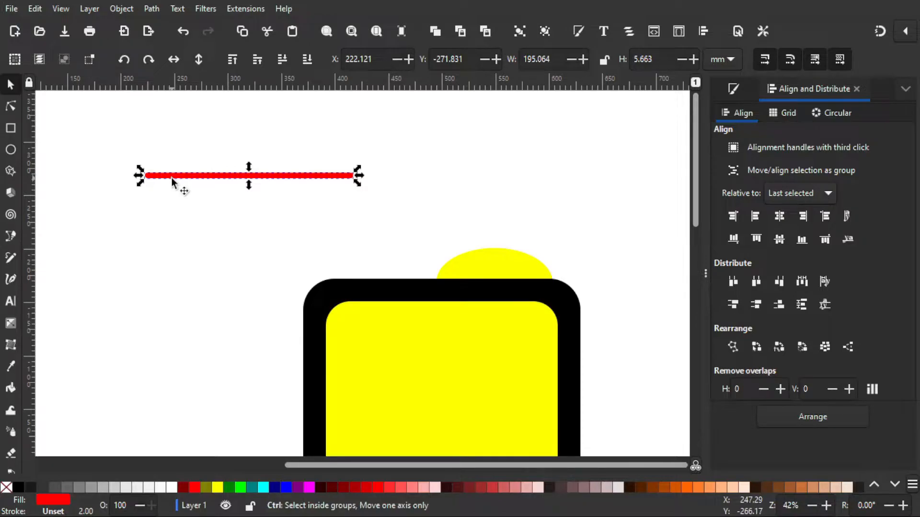
pyautogui.moveTo(171, 177); pyautogui.dragTo(172, 206)
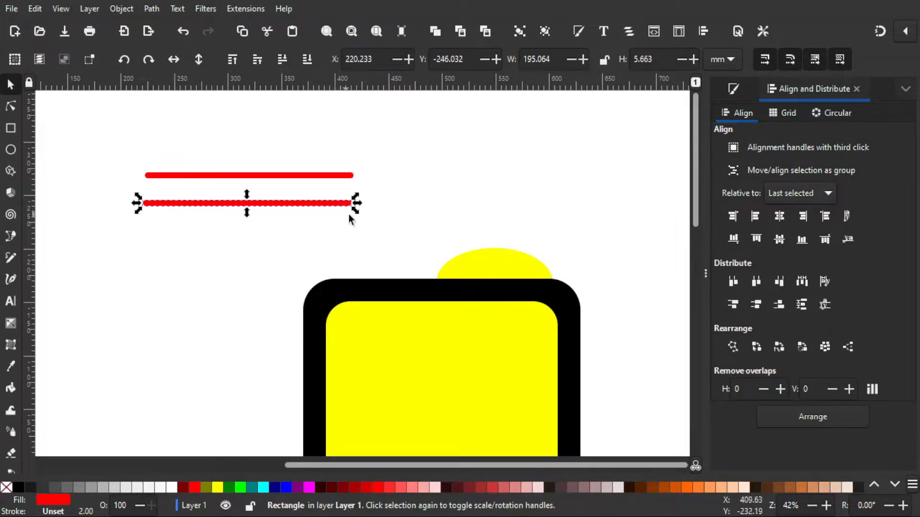
pyautogui.scroll(1, 341, 213)
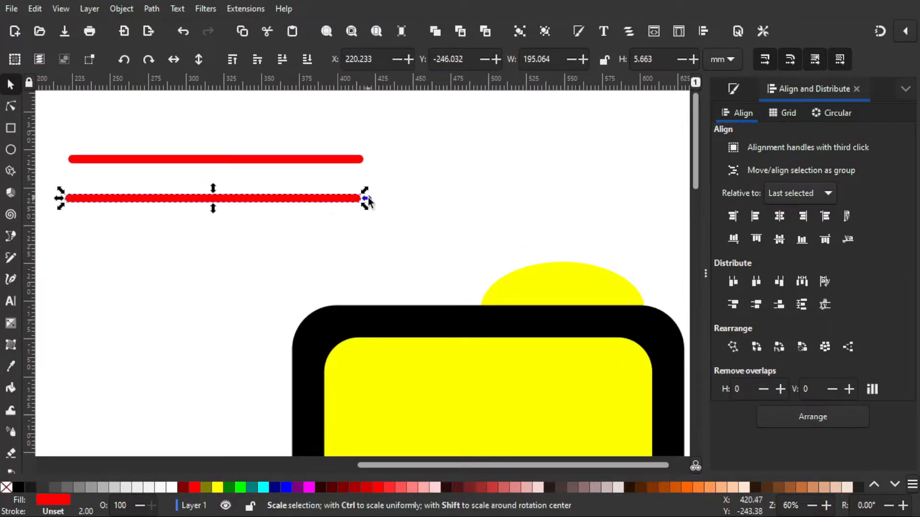
pyautogui.moveTo(369, 203); pyautogui.dragTo(253, 215)
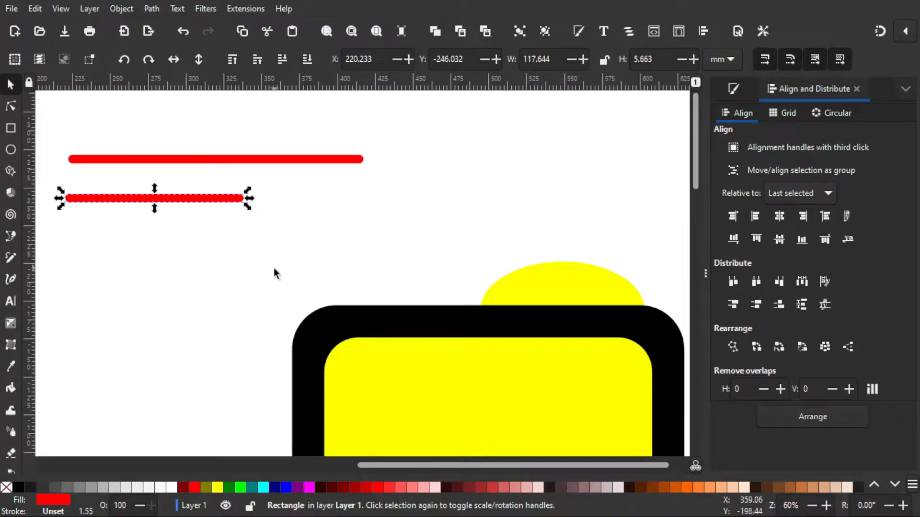
pyautogui.click(257, 257)
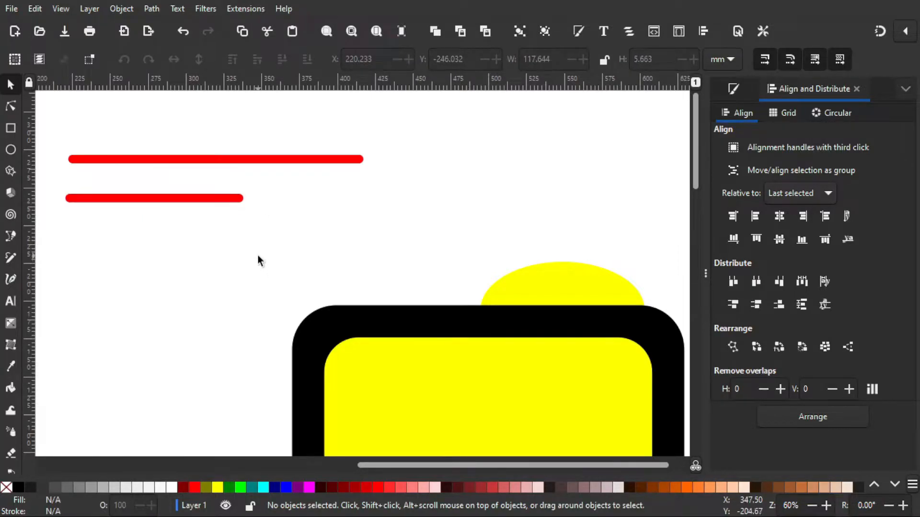
# Rotate the shorter red bar to a steep rightward lean and stand it on top of the yellow dome as an antenna
pyautogui.click(174, 197)
pyautogui.click(174, 198)
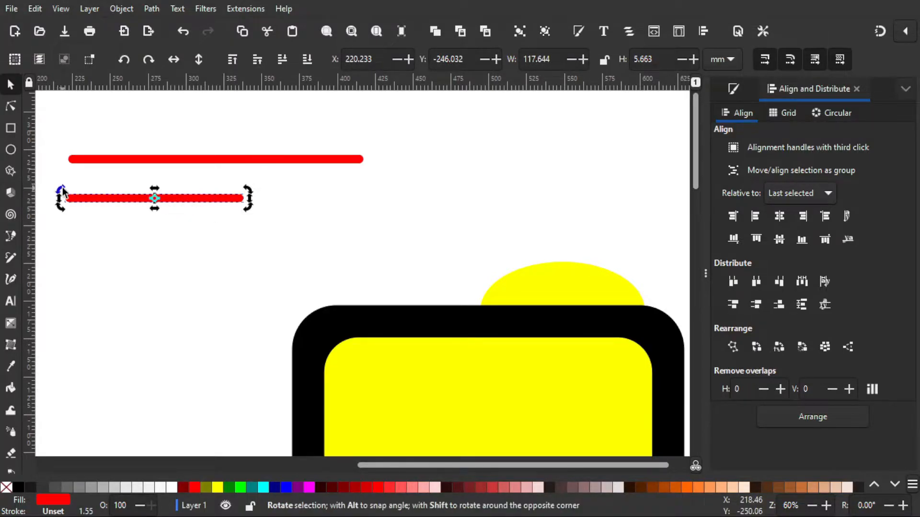
pyautogui.moveTo(62, 191); pyautogui.dragTo(175, 122)
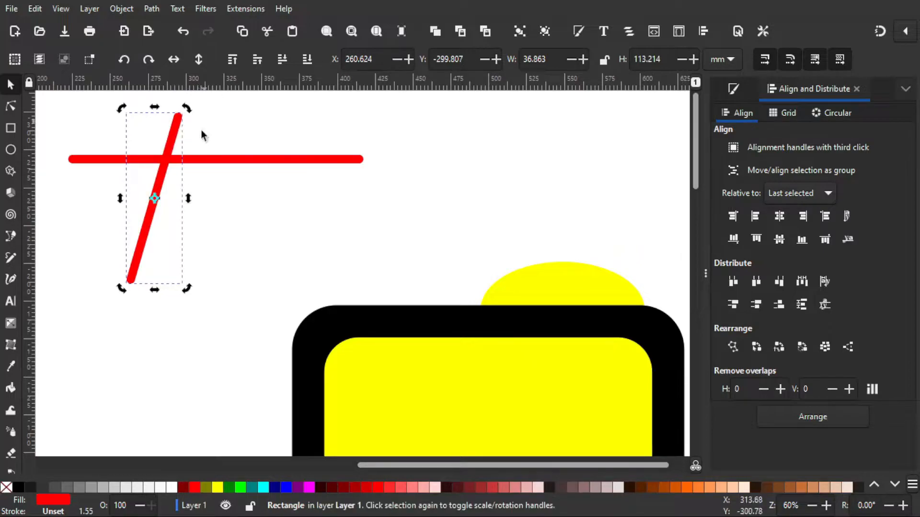
pyautogui.moveTo(166, 159); pyautogui.dragTo(610, 146)
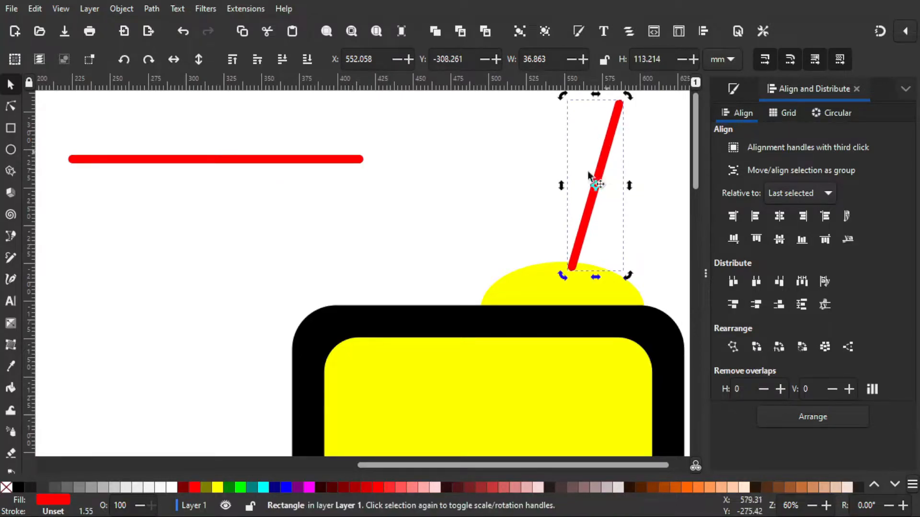
pyautogui.click(366, 190)
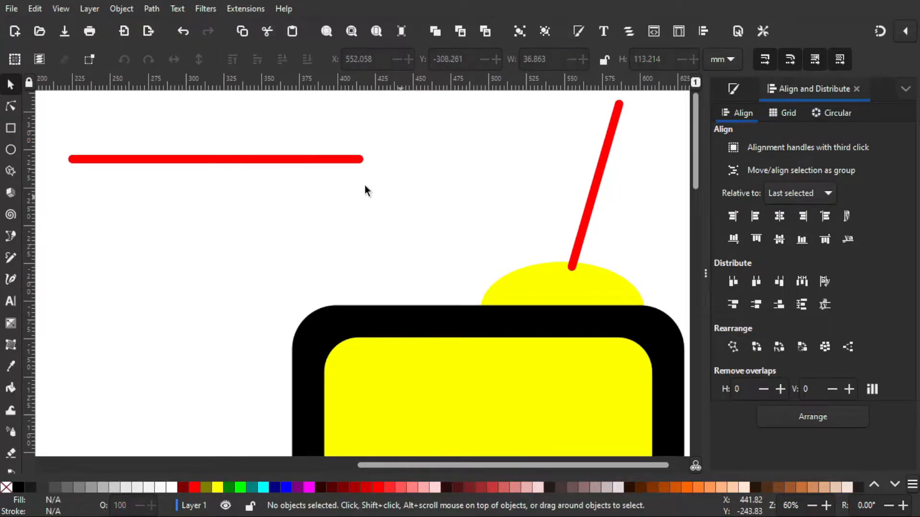
# Rotate the longer red bar to a steep leftward lean and stand it on the yellow dome beside the shorter antenna
pyautogui.click(286, 158)
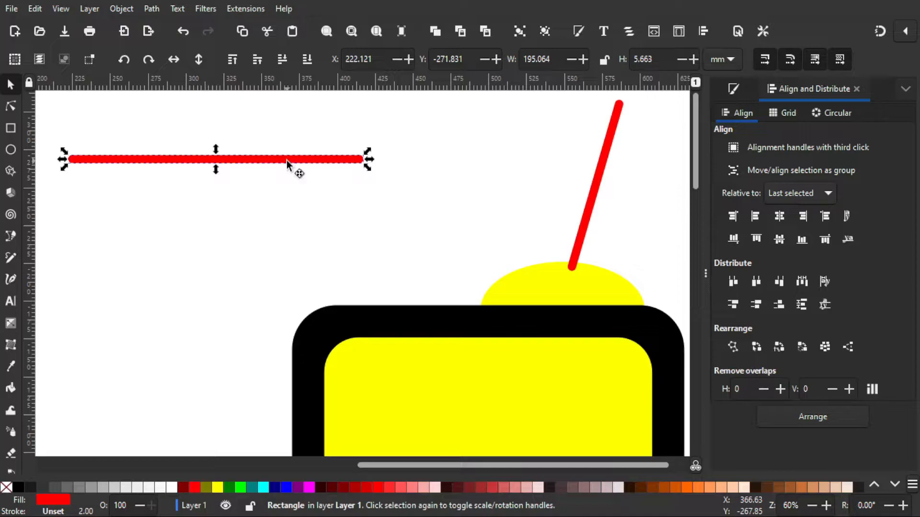
pyautogui.click(286, 160)
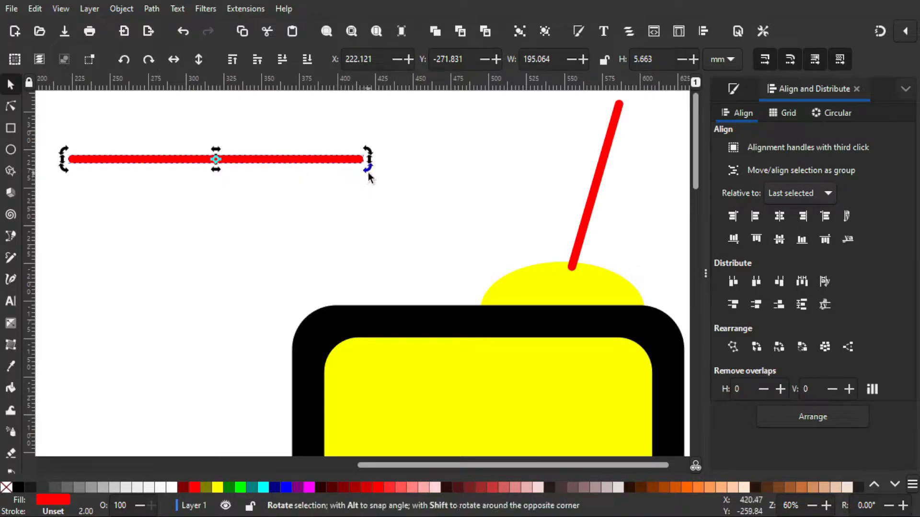
pyautogui.moveTo(368, 171); pyautogui.dragTo(200, 145)
pyautogui.moveTo(228, 375); pyautogui.dragTo(553, 344)
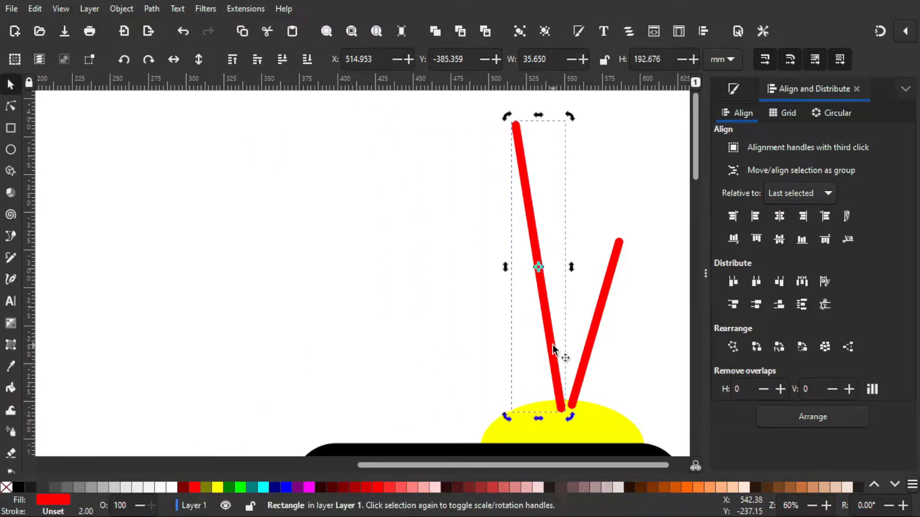
# Group the two red antennas and lower the group to the bottom of the stacking order, behind the yellow dome
pyautogui.moveTo(622, 335); pyautogui.dragTo(485, 341)
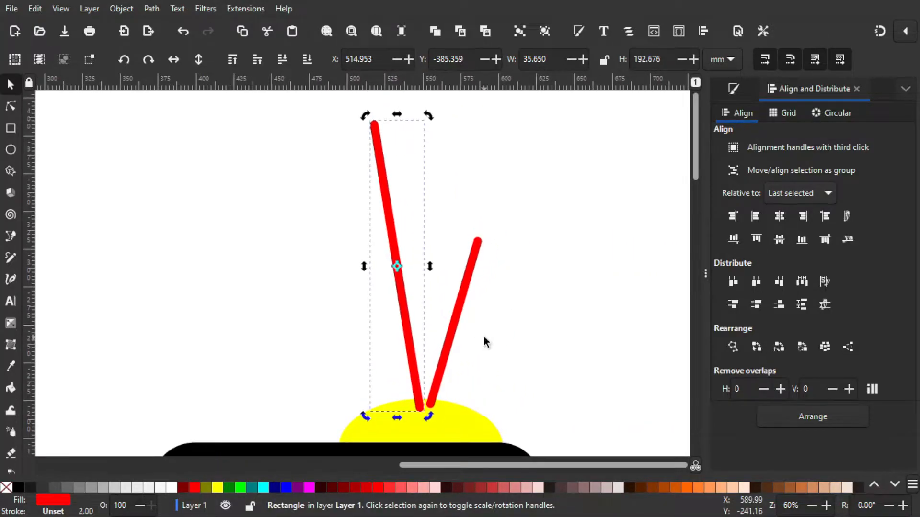
pyautogui.keyDown('shift'); pyautogui.click(463, 314); pyautogui.keyUp('shift')
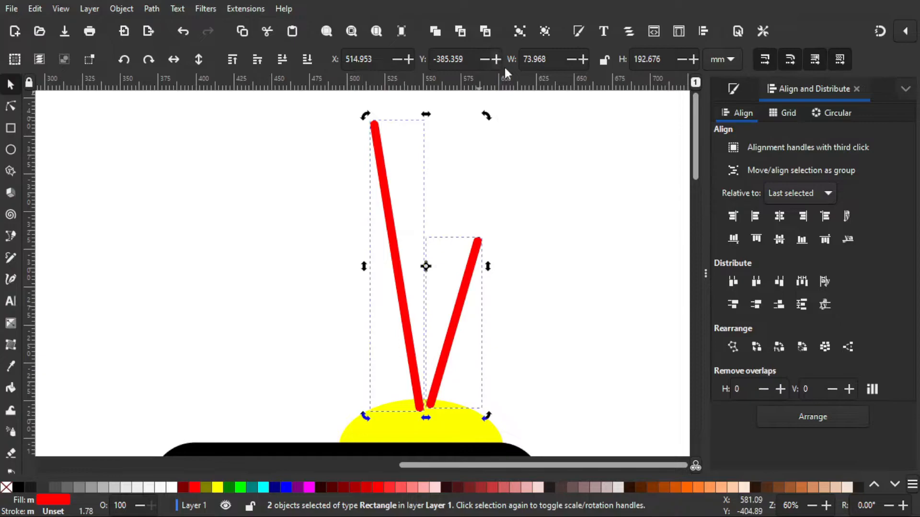
pyautogui.click(523, 33)
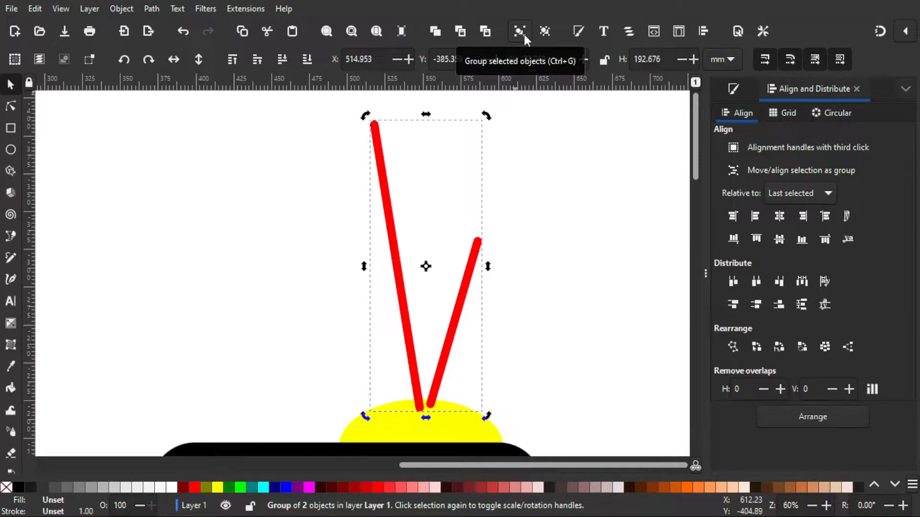
pyautogui.click(308, 59)
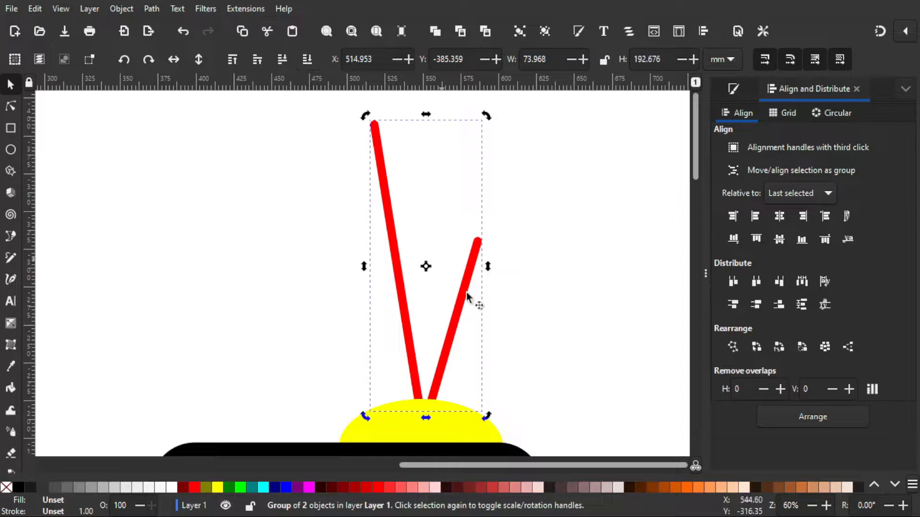
# Draw a red rectangle about 315.9 × 302.0 mm in the empty area below the television as the cabinet body
pyautogui.scroll(-1, 573, 307)
pyautogui.scroll(-10, 571, 287)
pyautogui.scroll(-2, 572, 287)
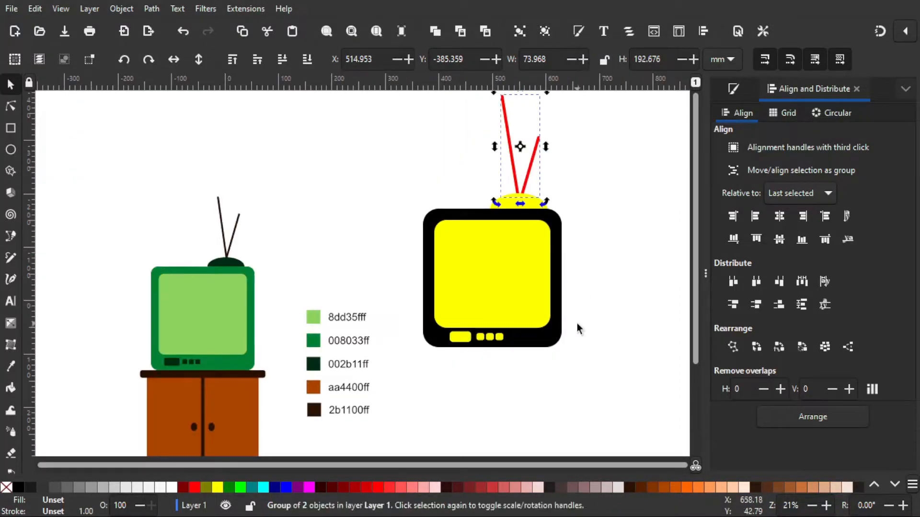
pyautogui.scroll(-3, 518, 369)
pyautogui.click(460, 312)
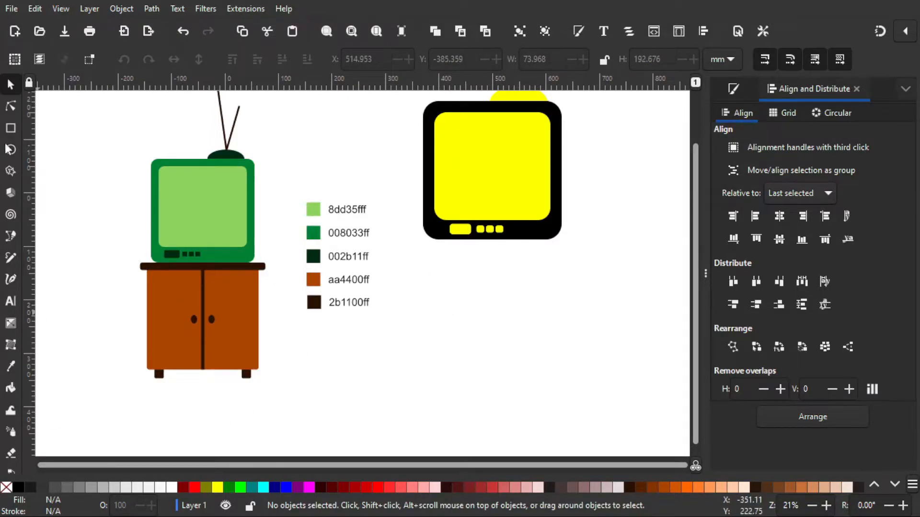
pyautogui.click(11, 128)
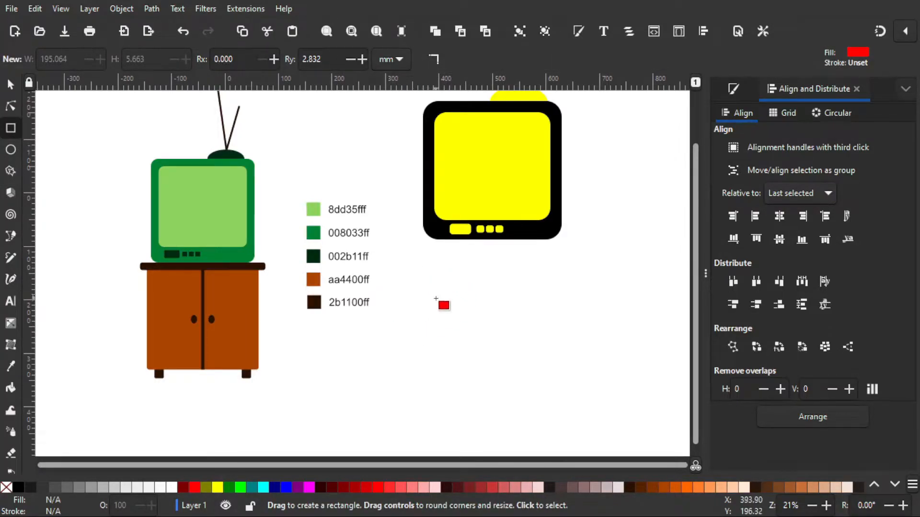
pyautogui.moveTo(426, 286); pyautogui.dragTo(432, 290)
pyautogui.moveTo(493, 347)
pyautogui.mouseDown()
pyautogui.moveTo(534, 404)
pyautogui.moveTo(595, 448)
pyautogui.mouseUp()
# Set the red cabinet rectangle to 315 mm wide and 302 mm high, and position it just below the television
pyautogui.click(10, 88)
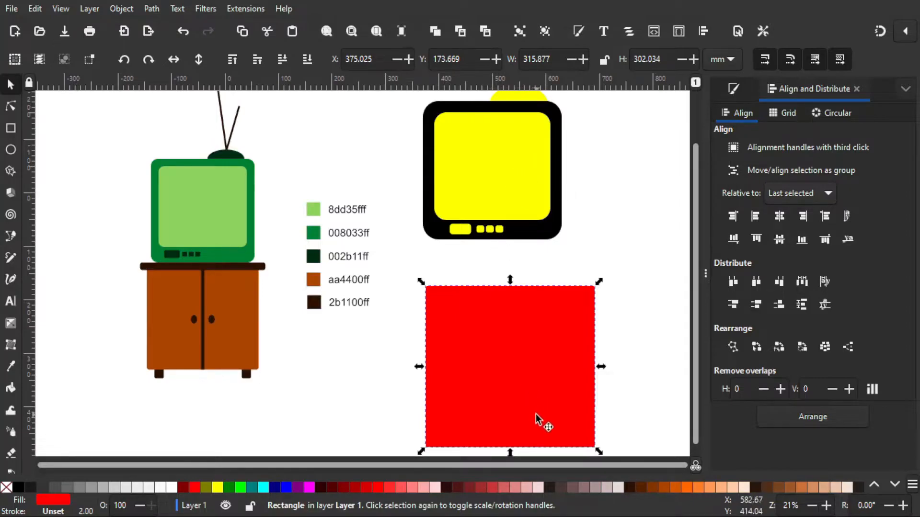
pyautogui.moveTo(525, 410); pyautogui.dragTo(518, 405)
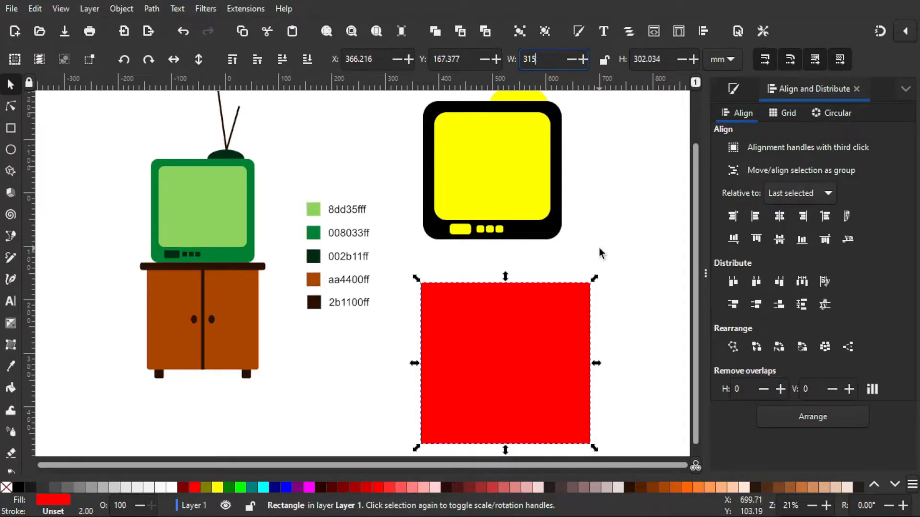
pyautogui.press('Return')
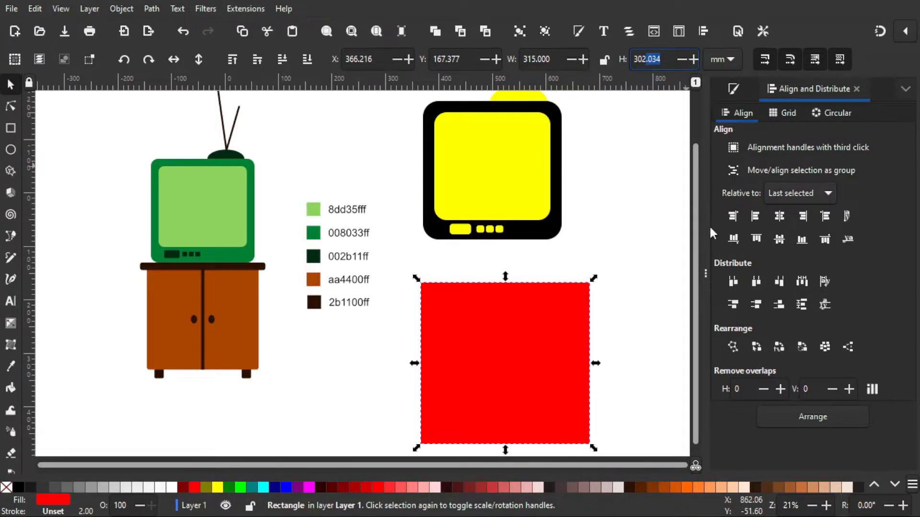
pyautogui.press('BackSpace')
pyautogui.press('Return')
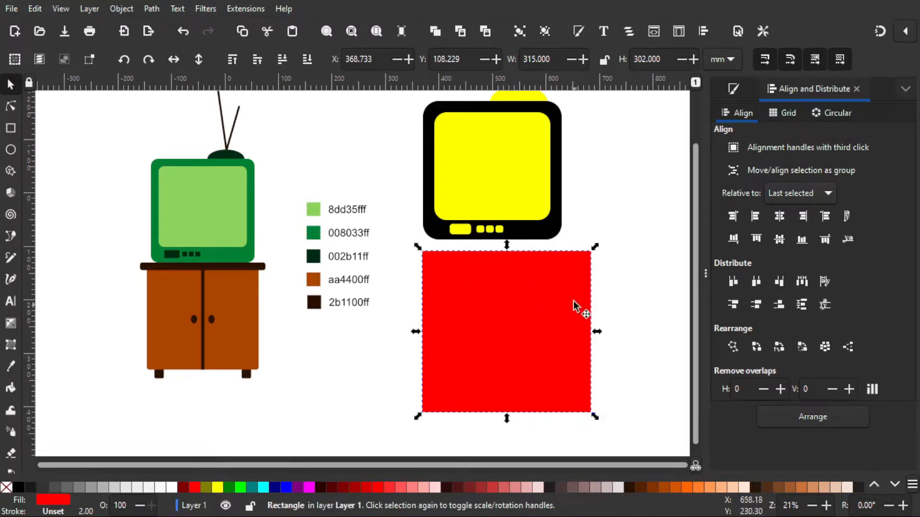
pyautogui.moveTo(566, 340); pyautogui.dragTo(550, 363)
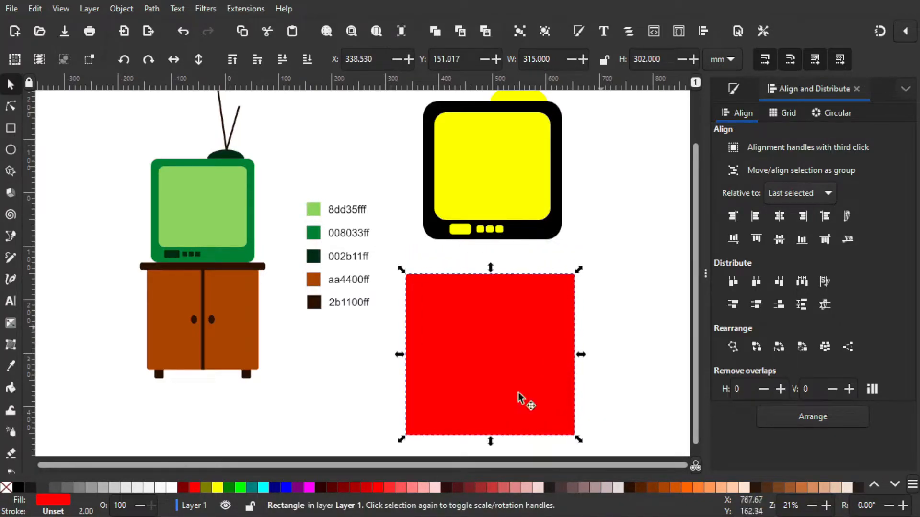
pyautogui.click(271, 398)
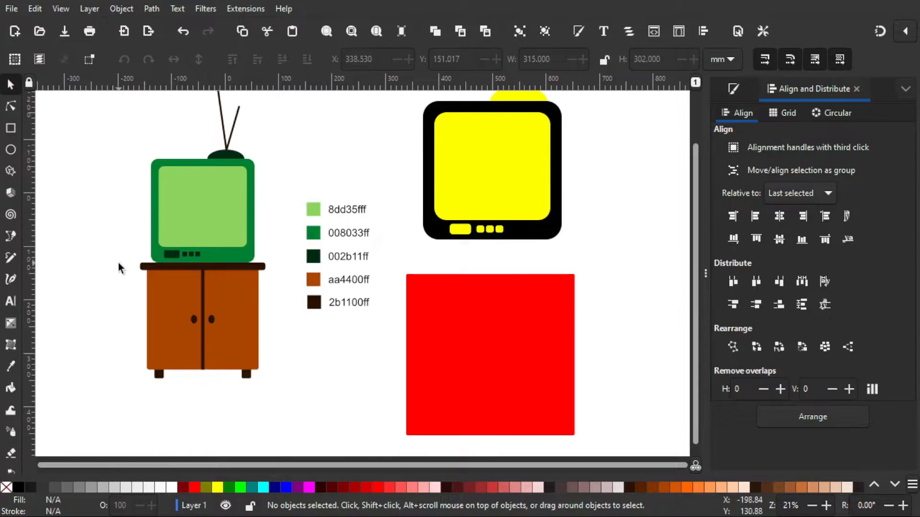
# Draw a bar about 366.2 × 34.0 mm across the red cabinet's upper edge as its tabletop and fill it magenta
pyautogui.click(6, 130)
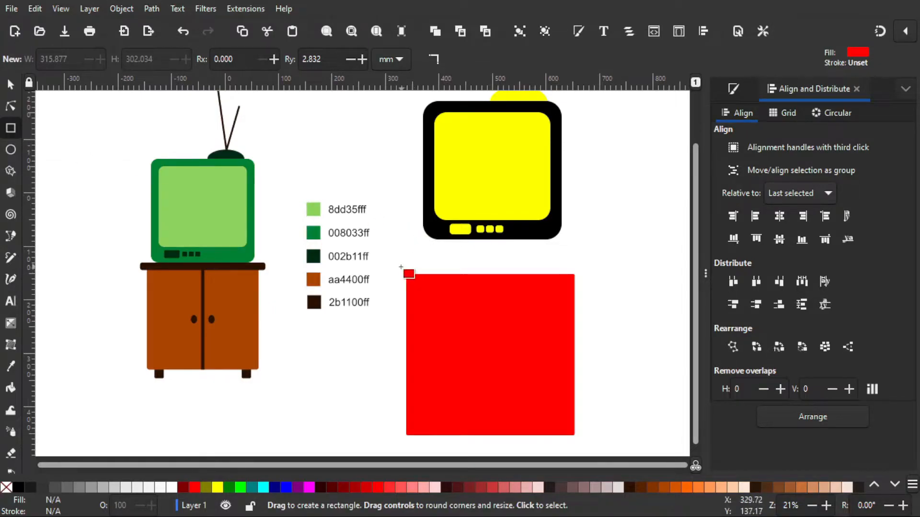
pyautogui.moveTo(395, 266); pyautogui.dragTo(591, 284)
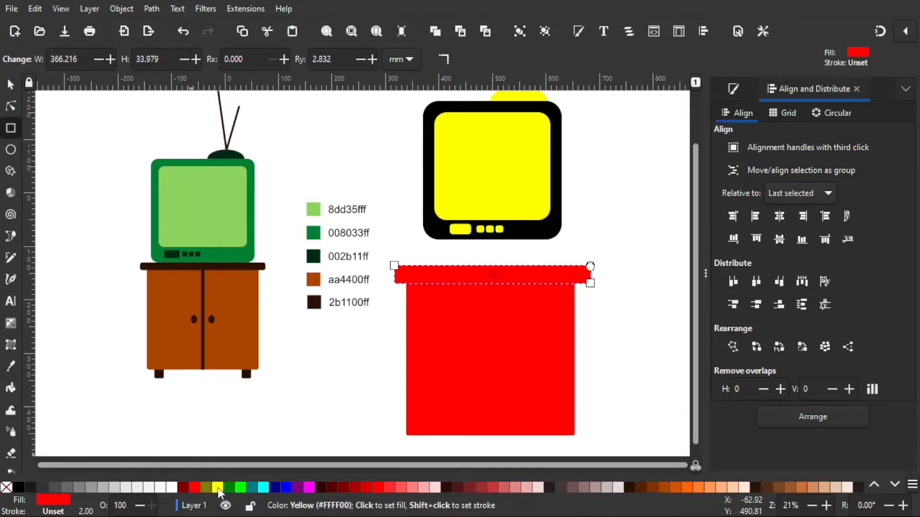
pyautogui.click(217, 488)
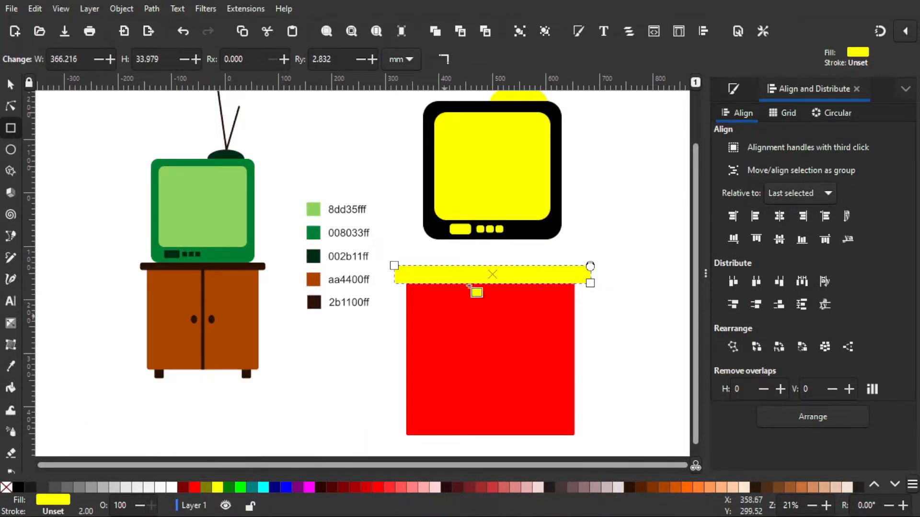
pyautogui.click(309, 488)
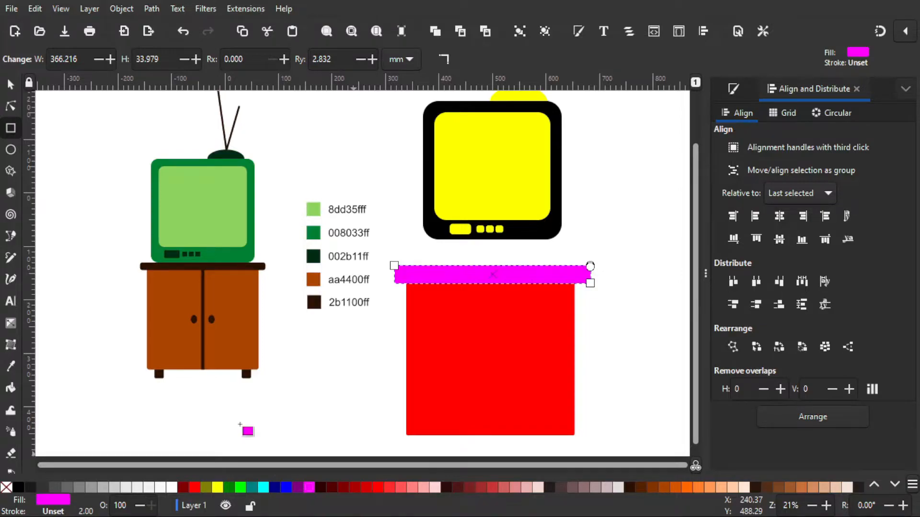
pyautogui.click(10, 85)
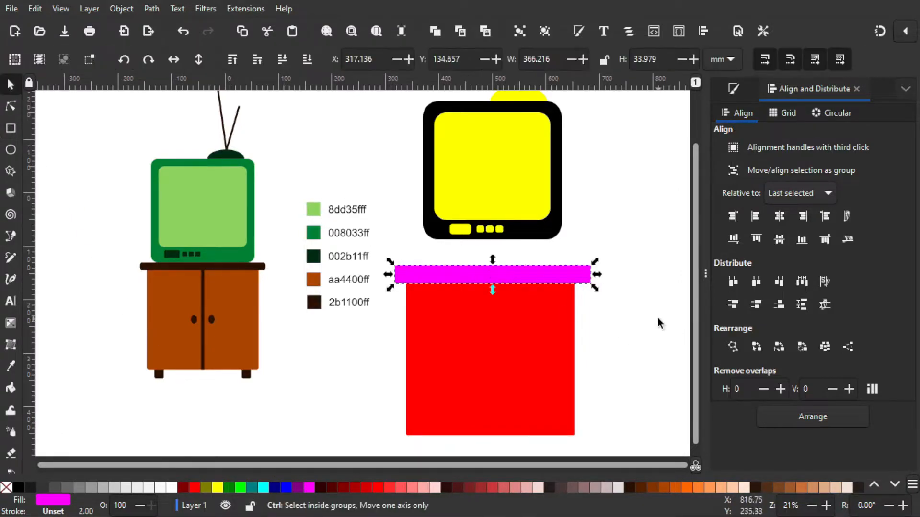
# Reset the magenta tabletop's corners to sharp and round them again to a radius of about 8.8 mm
pyautogui.scroll(2, 625, 300)
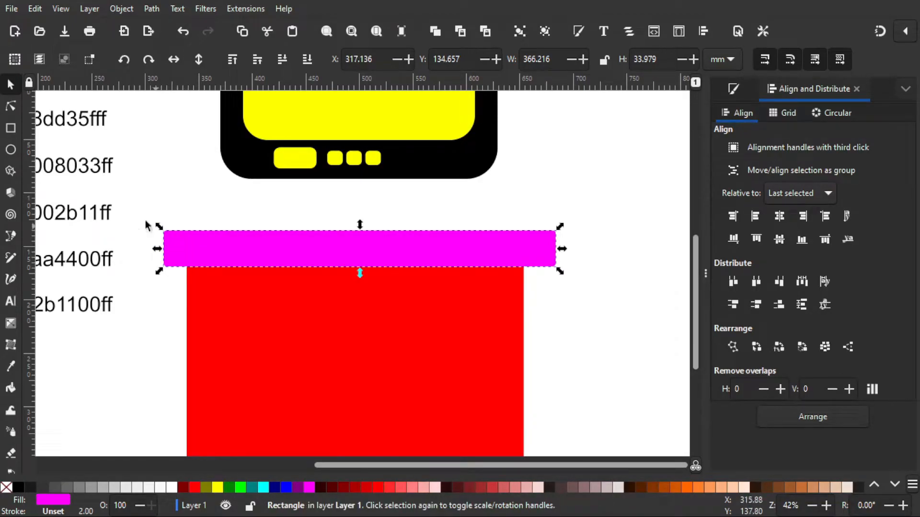
pyautogui.click(12, 128)
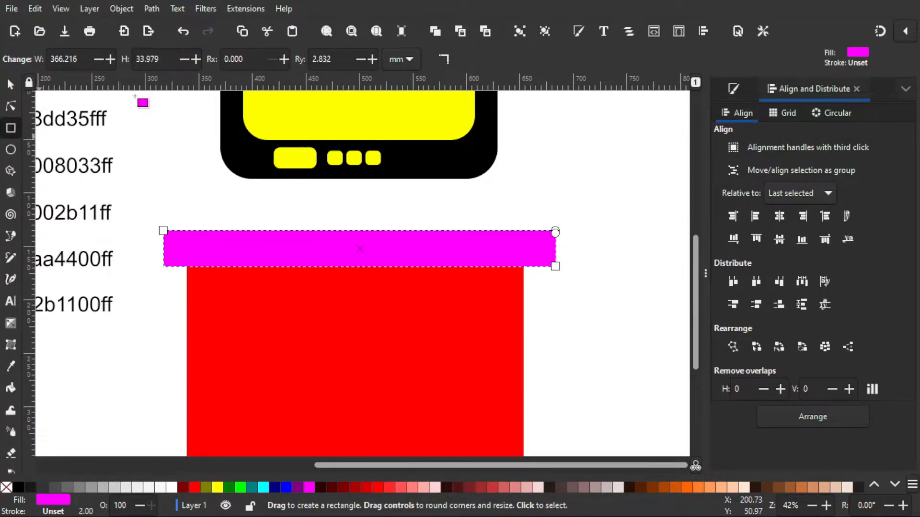
pyautogui.click(445, 58)
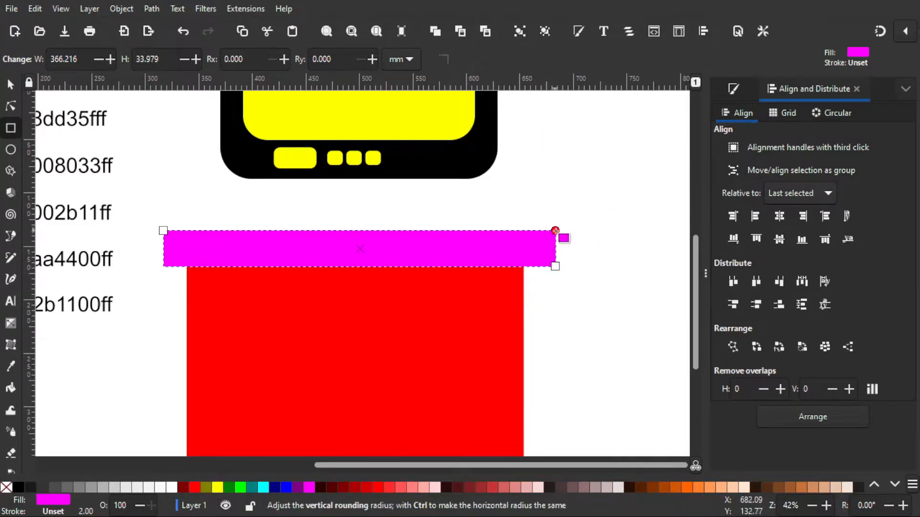
pyautogui.moveTo(555, 231); pyautogui.dragTo(555, 238)
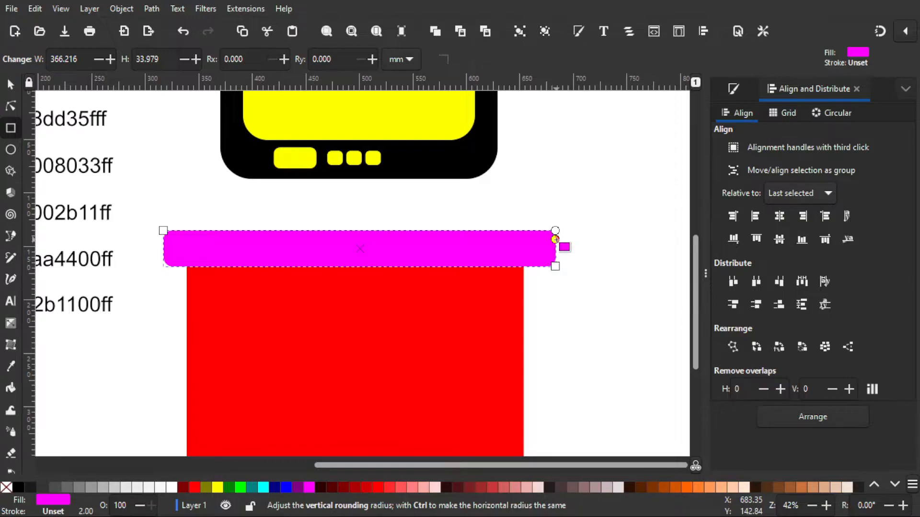
pyautogui.moveTo(555, 238); pyautogui.dragTo(555, 240)
# Reset the red cabinet body's corners to sharp and round them again to a radius of about 11.6 mm
pyautogui.scroll(-5, 484, 374)
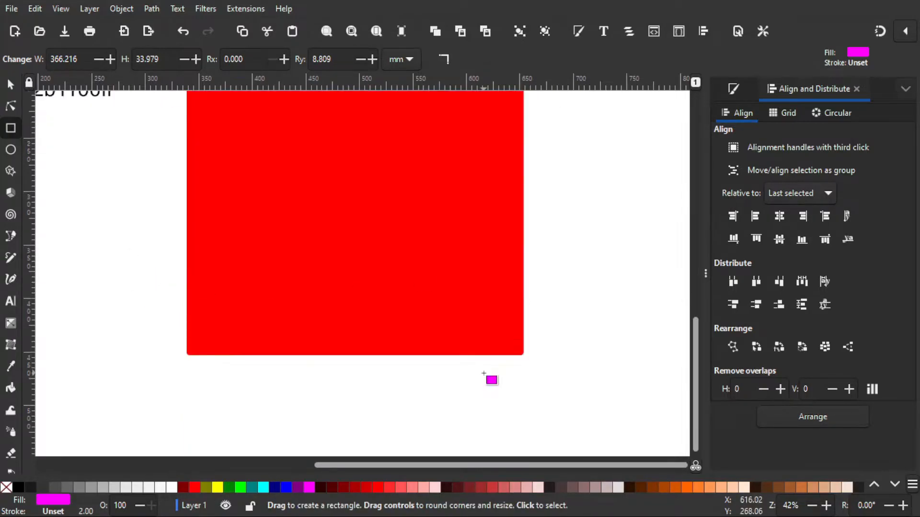
pyautogui.scroll(1, 484, 374)
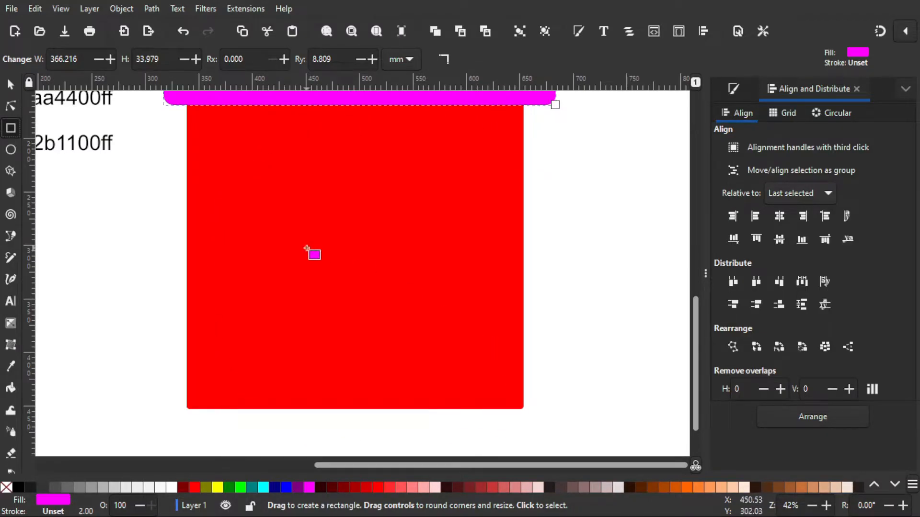
pyautogui.click(10, 84)
pyautogui.click(283, 230)
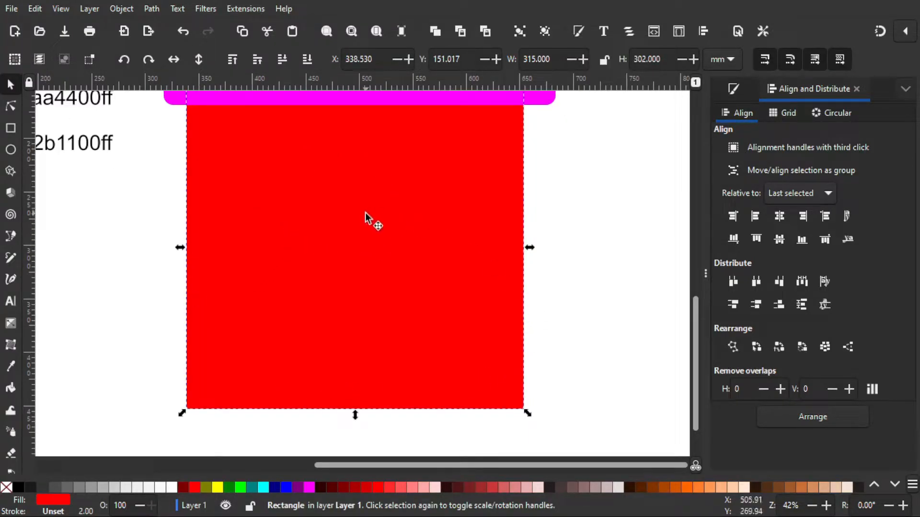
pyautogui.click(11, 129)
pyautogui.scroll(3, 450, 233)
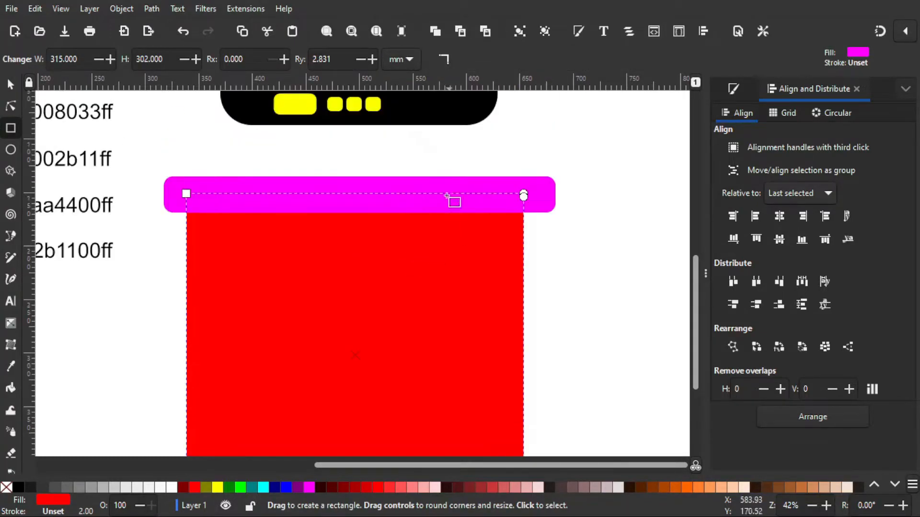
pyautogui.click(444, 58)
pyautogui.scroll(-3, 528, 278)
pyautogui.scroll(2, 529, 278)
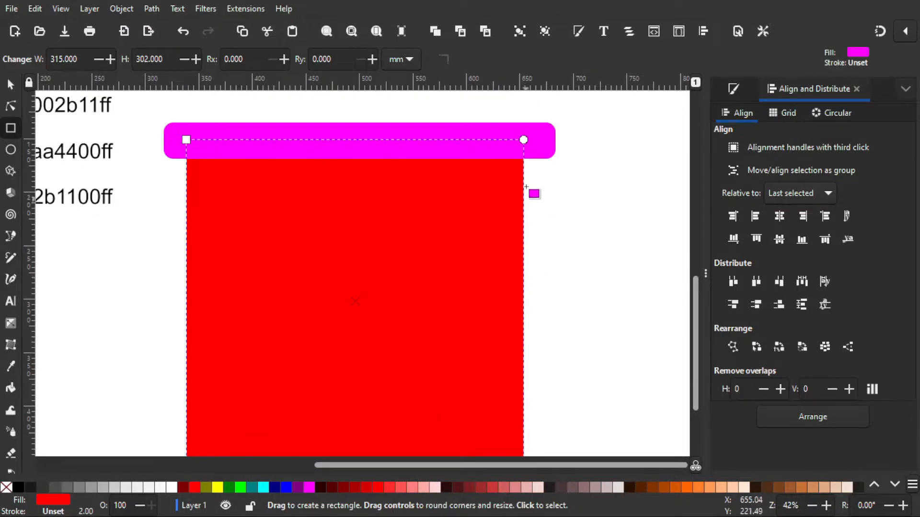
pyautogui.scroll(-1, 524, 139)
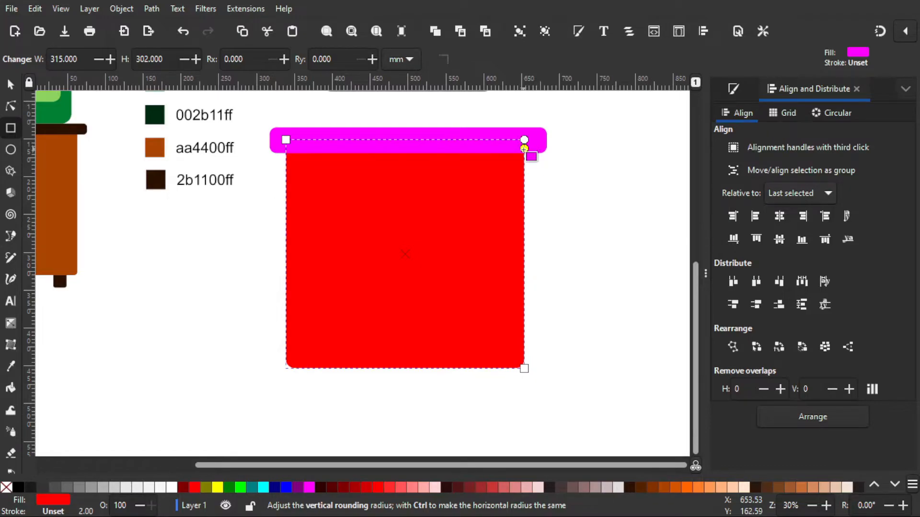
pyautogui.scroll(2, 267, 395)
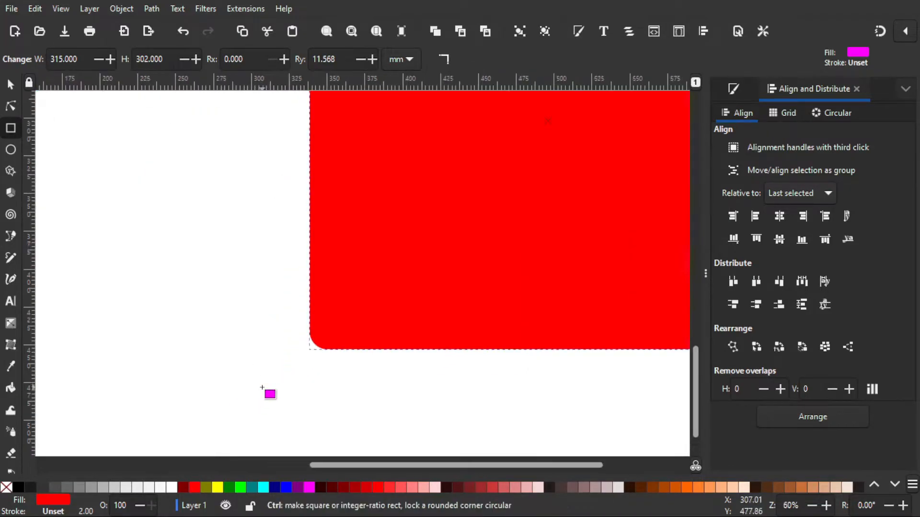
pyautogui.scroll(-2, 290, 355)
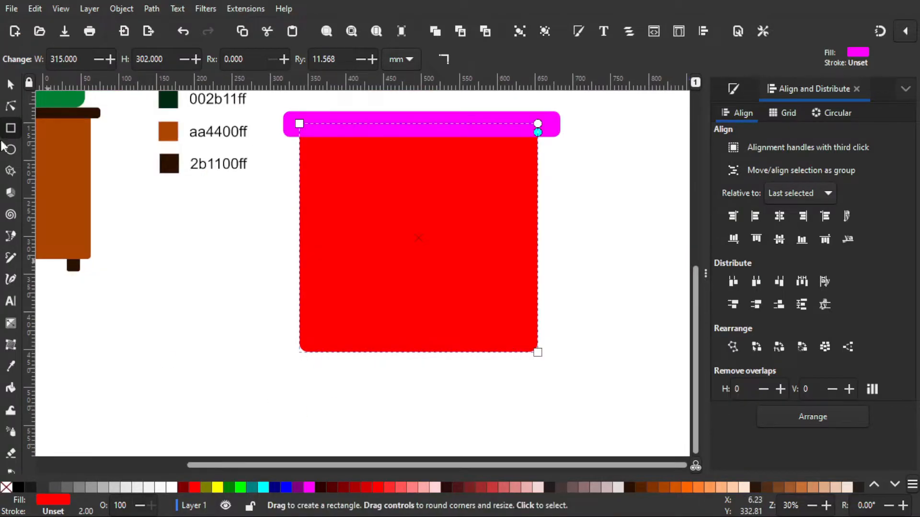
# Centre the magenta tabletop horizontally on the red cabinet body
pyautogui.click(11, 84)
pyautogui.click(234, 303)
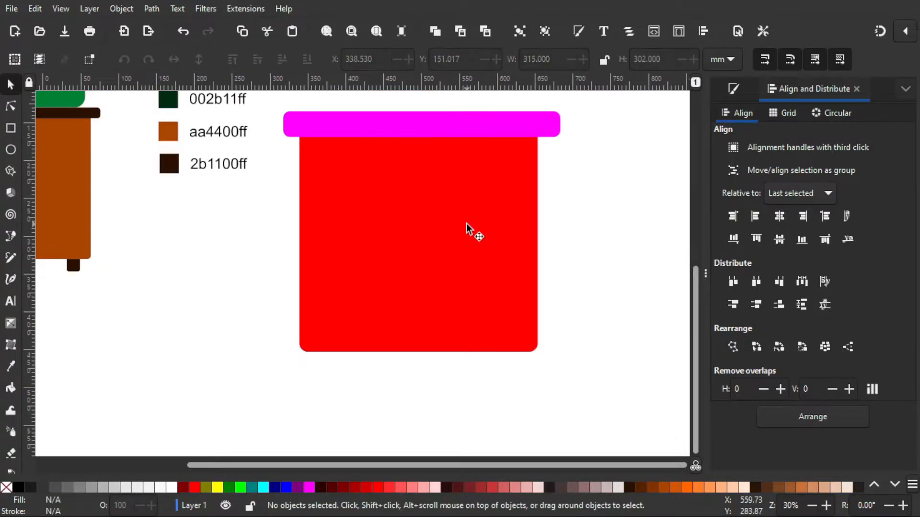
pyautogui.click(526, 126)
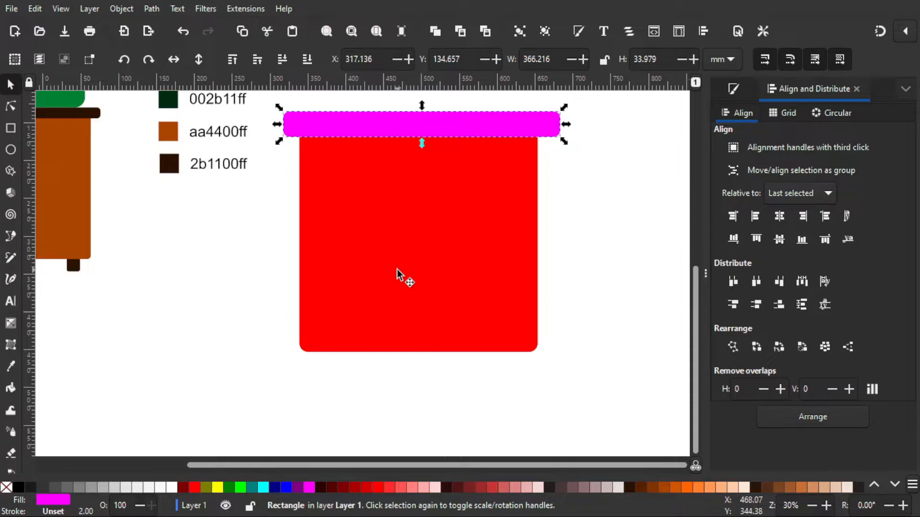
pyautogui.click(384, 129)
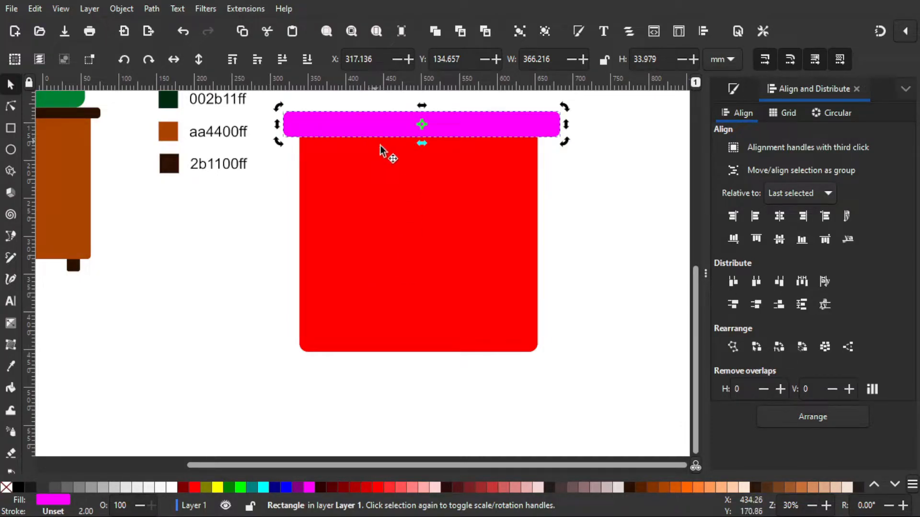
pyautogui.press('shift')
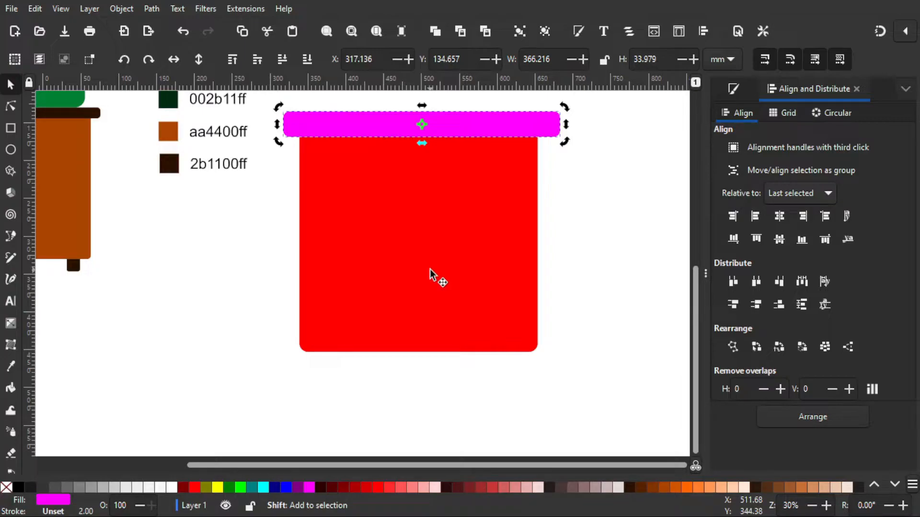
pyautogui.keyDown('shift'); pyautogui.click(430, 274); pyautogui.keyUp('shift')
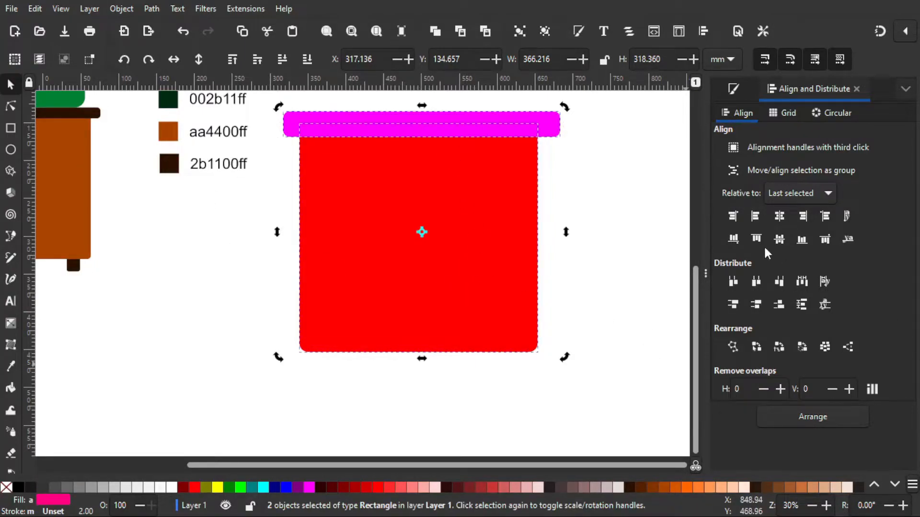
pyautogui.click(780, 218)
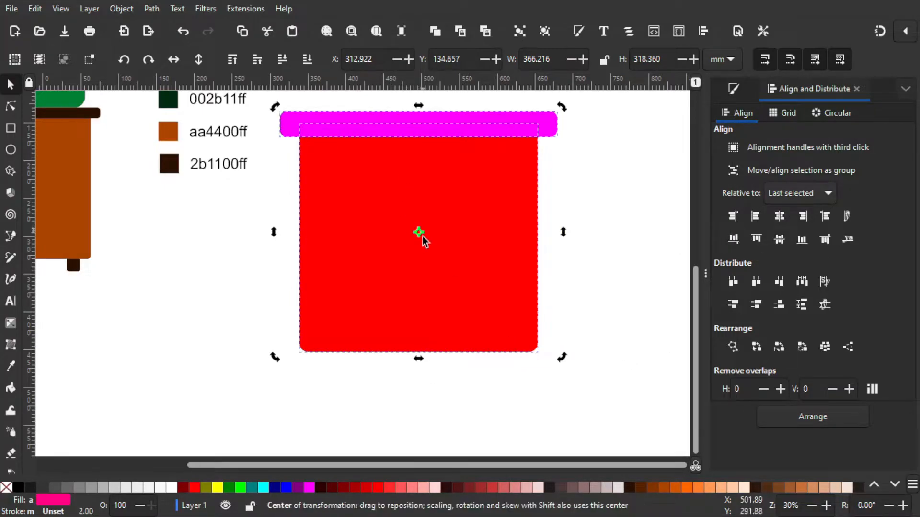
pyautogui.click(554, 420)
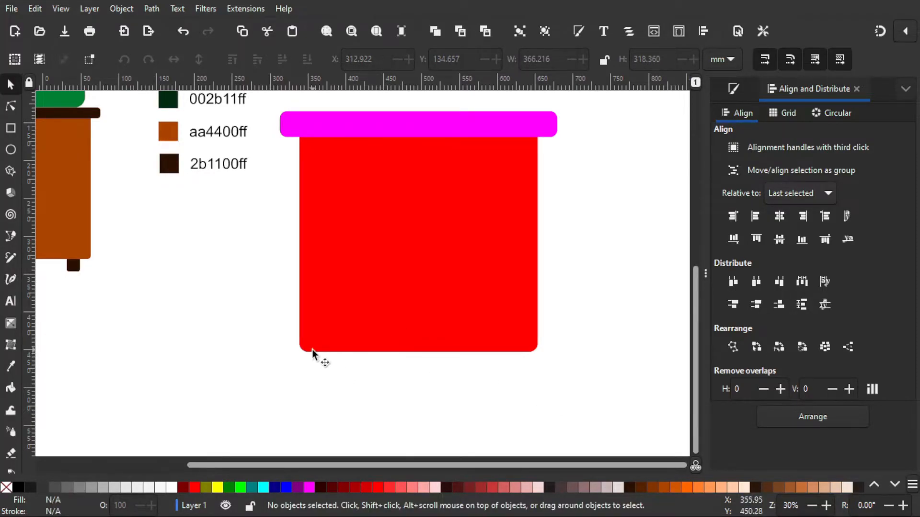
# Draw a magenta leg rectangle about 28.5 × 33.8 mm below the cabinet, reset its corners to sharp, and round them to about 4.9 mm
pyautogui.click(10, 131)
pyautogui.moveTo(298, 378); pyautogui.dragTo(320, 405)
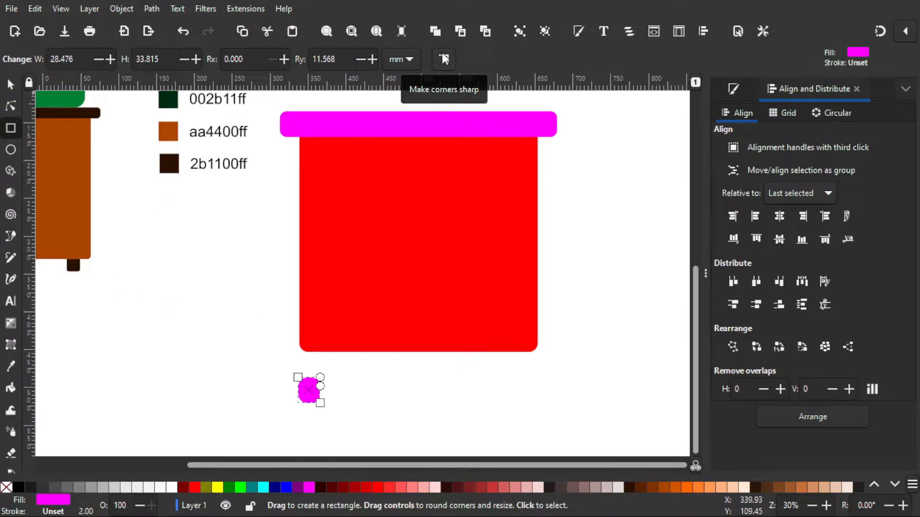
pyautogui.click(444, 59)
pyautogui.scroll(-2, 328, 411)
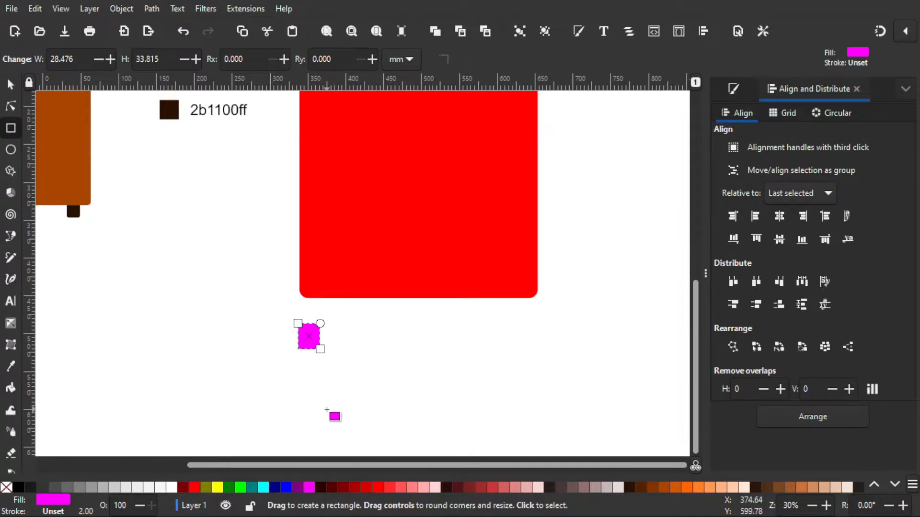
pyautogui.keyDown('ctrl'); pyautogui.scroll(2, 316, 367); pyautogui.keyUp('ctrl')
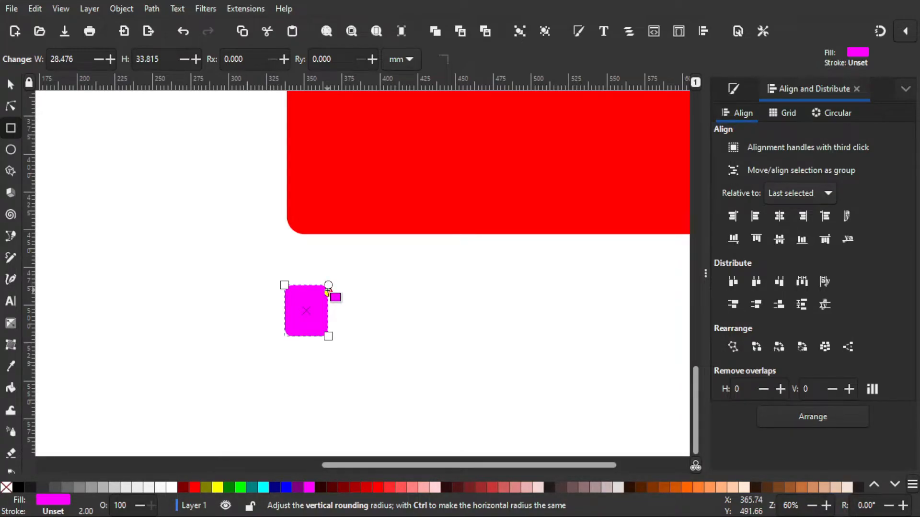
pyautogui.moveTo(328, 288); pyautogui.dragTo(328, 293)
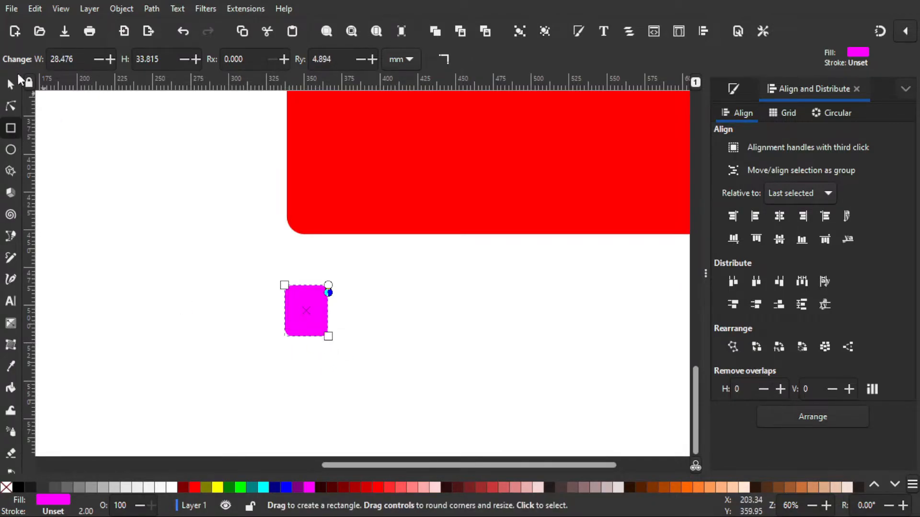
# Place the leg across the cabinet's lower edge near its left corner and scale it to about 32.4 × 38.4 mm
pyautogui.click(11, 86)
pyautogui.moveTo(303, 321); pyautogui.dragTo(335, 256)
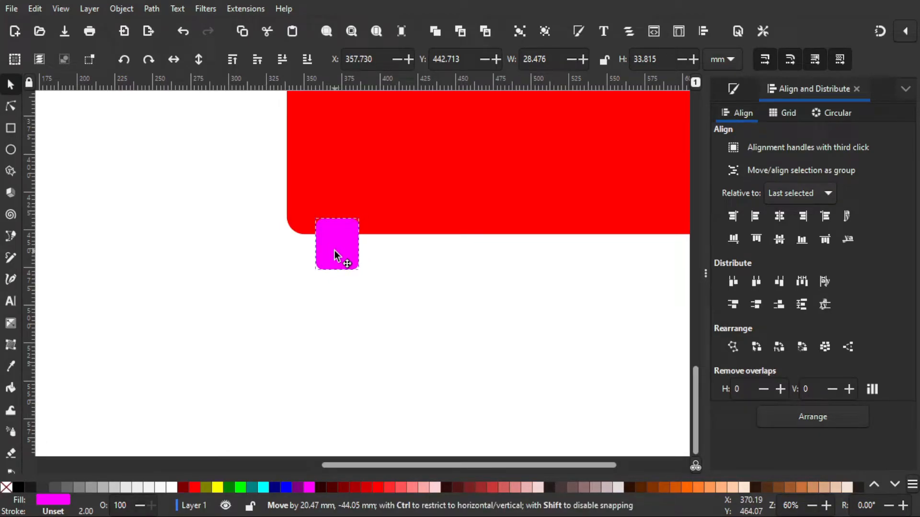
pyautogui.moveTo(336, 256); pyautogui.dragTo(335, 255)
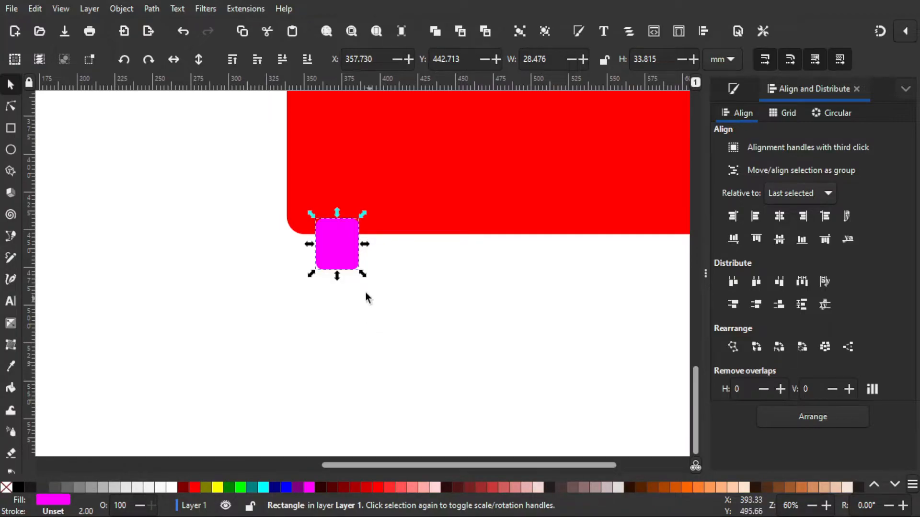
pyautogui.moveTo(363, 279); pyautogui.dragTo(376, 293)
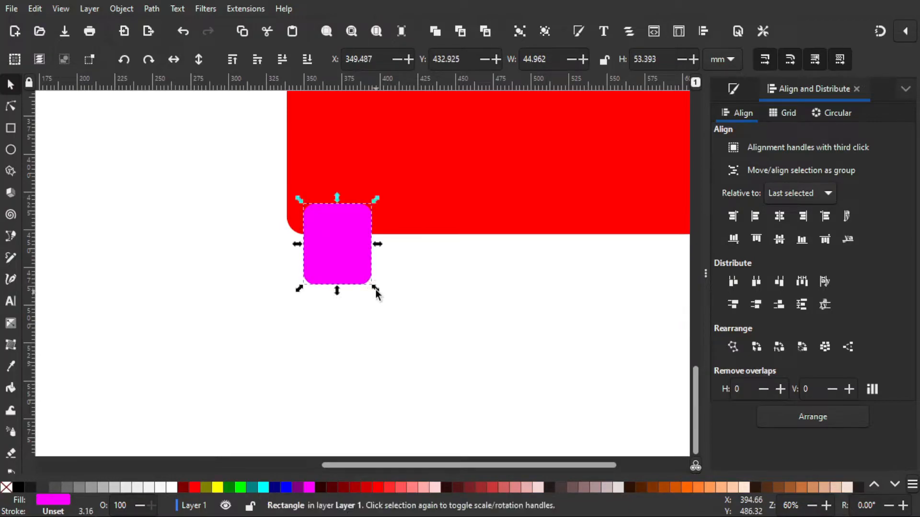
pyautogui.moveTo(359, 260); pyautogui.dragTo(368, 265)
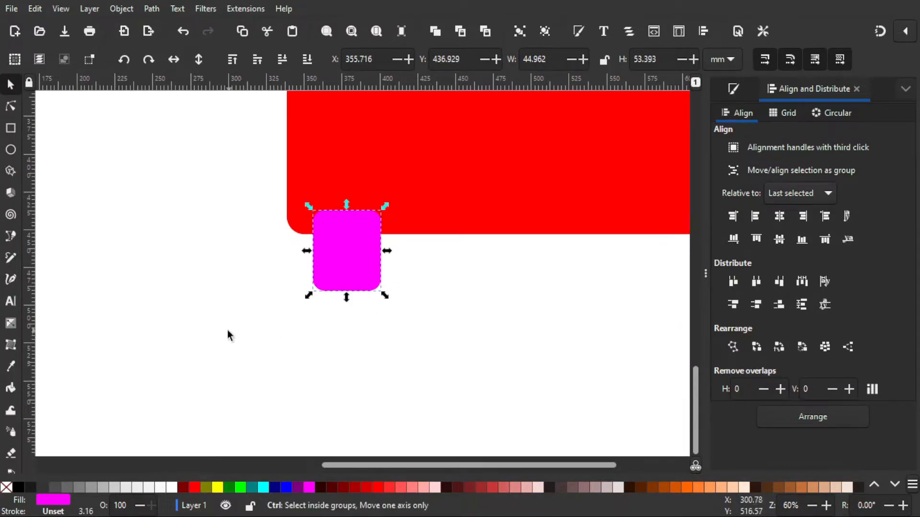
pyautogui.keyDown('ctrl'); pyautogui.scroll(-2, 227, 330); pyautogui.keyUp('ctrl')
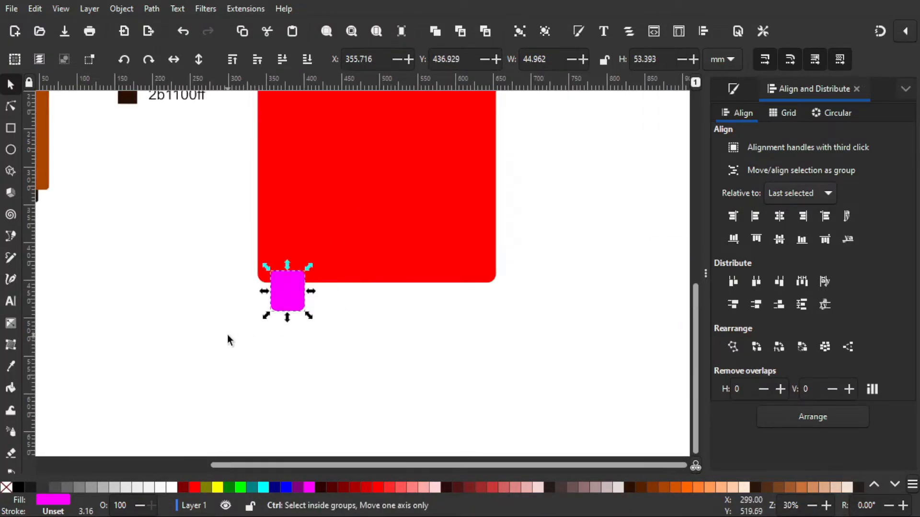
pyautogui.keyDown('ctrl'); pyautogui.scroll(1, 302, 327); pyautogui.keyUp('ctrl')
pyautogui.moveTo(309, 309); pyautogui.dragTo(303, 306)
pyautogui.click(311, 327)
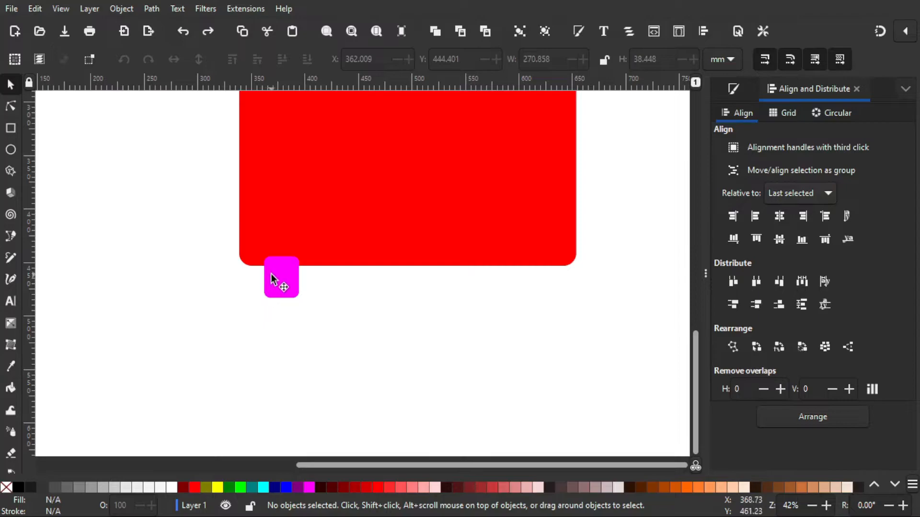
pyautogui.click(282, 283)
pyautogui.moveTo(283, 286)
pyautogui.mouseDown()
pyautogui.moveTo(294, 298)
pyautogui.moveTo(287, 281)
pyautogui.moveTo(277, 290)
pyautogui.mouseUp()
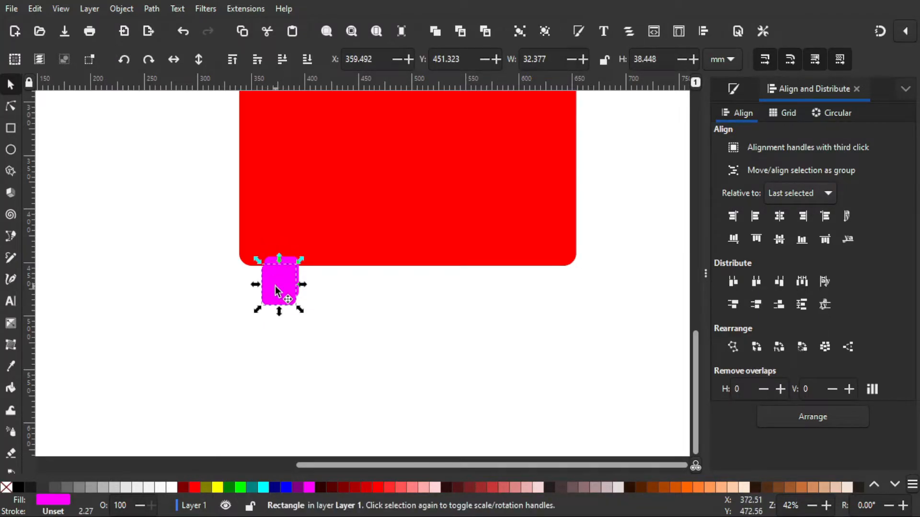
pyautogui.press('Escape')
# Duplicate the magenta leg and place the copy level with it near the cabinet's lower right corner
pyautogui.click(279, 288)
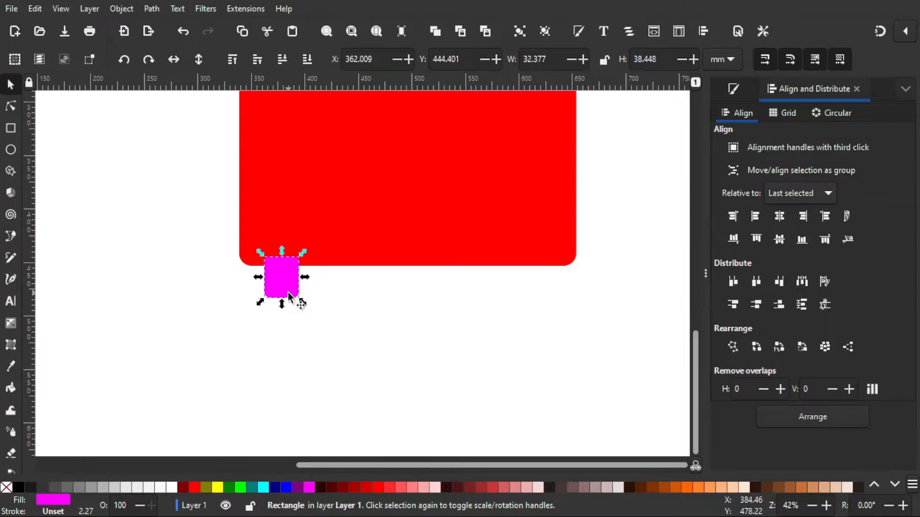
pyautogui.hotkey('ctrl', 'd')
pyautogui.moveTo(287, 281); pyautogui.dragTo(539, 309)
pyautogui.click(511, 331)
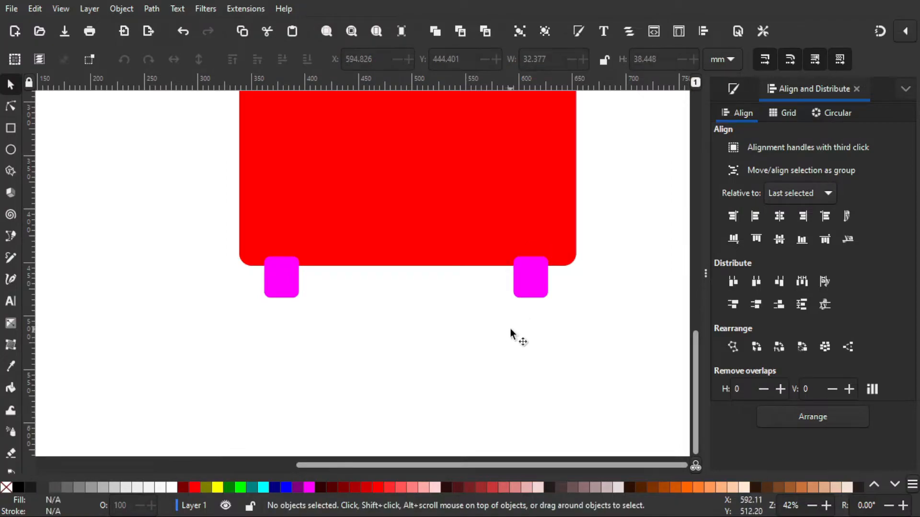
# Group the two magenta legs
pyautogui.moveTo(248, 336); pyautogui.dragTo(503, 246)
pyautogui.moveTo(571, 235); pyautogui.dragTo(571, 242)
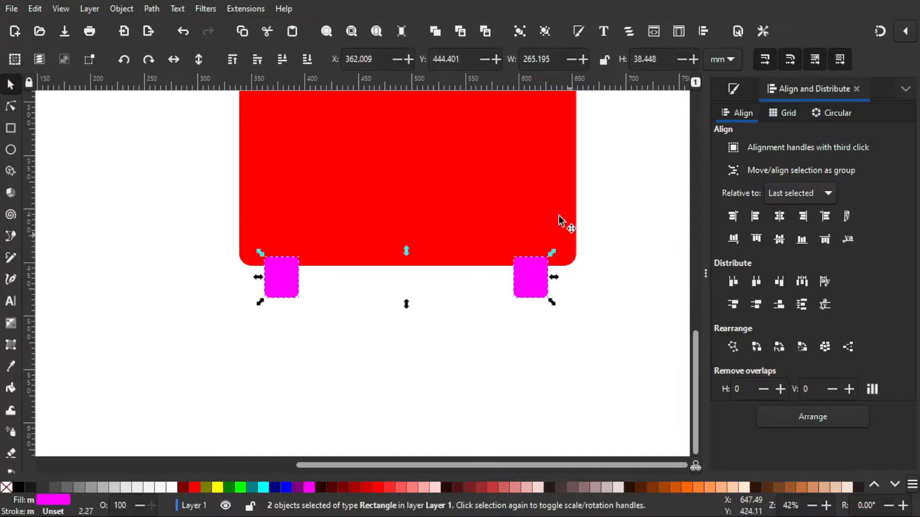
pyautogui.click(521, 32)
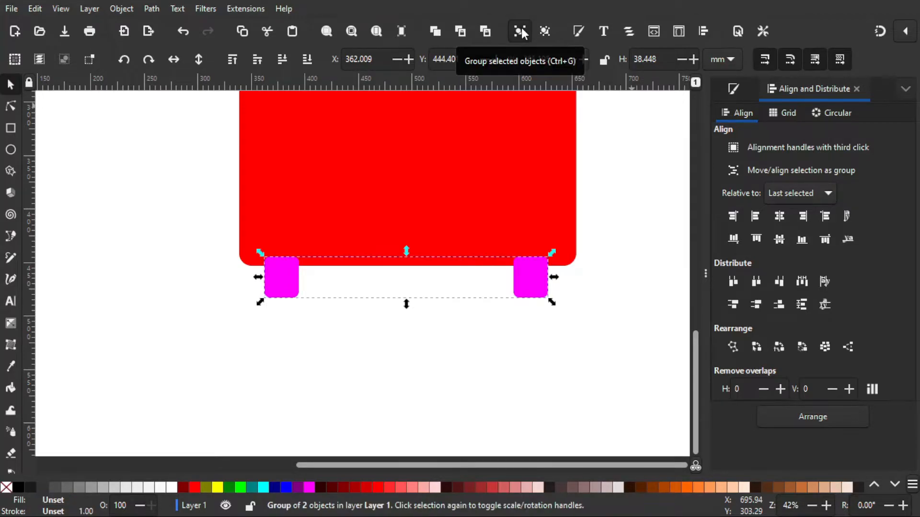
pyautogui.click(347, 347)
# Centre the leg group horizontally on the red cabinet body
pyautogui.click(297, 282)
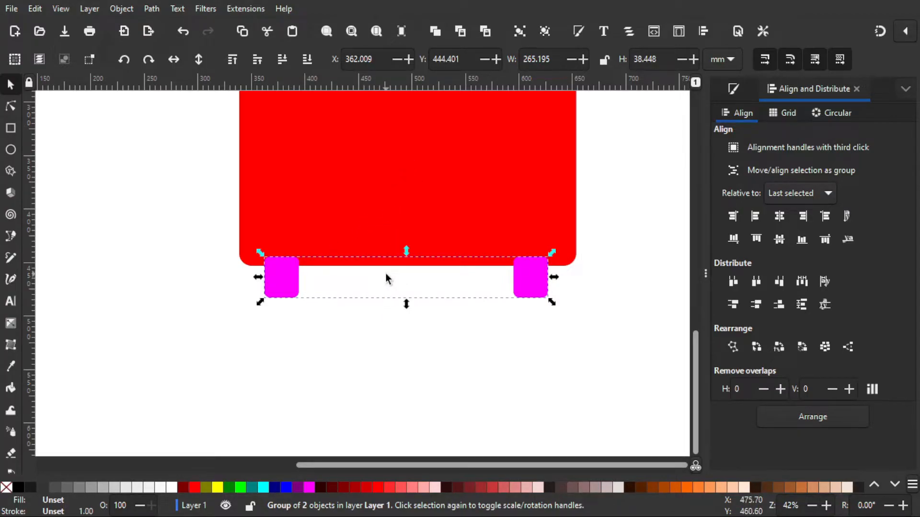
pyautogui.click(284, 275)
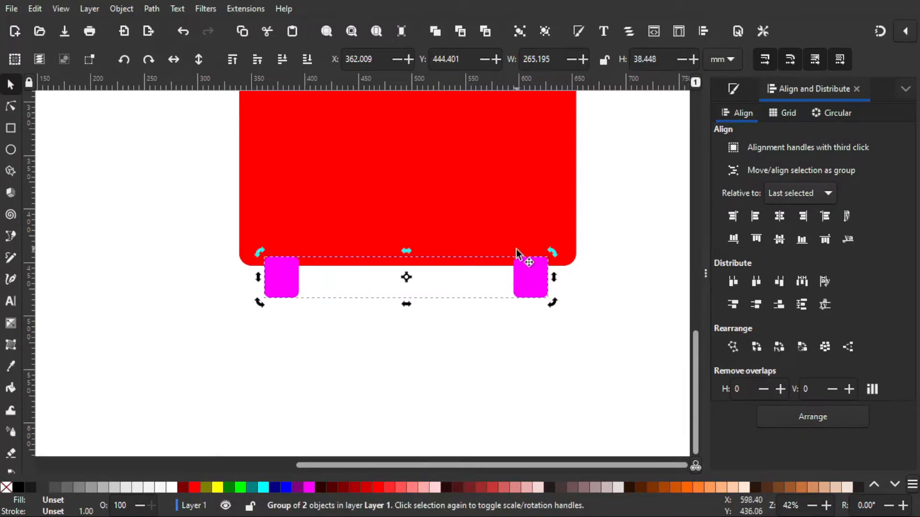
pyautogui.press('shift')
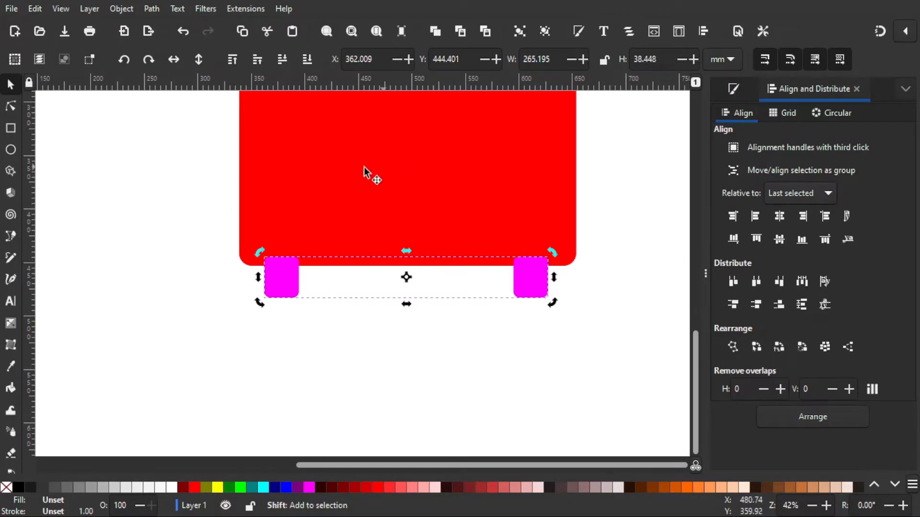
pyautogui.keyDown('shift'); pyautogui.click(349, 164); pyautogui.keyUp('shift')
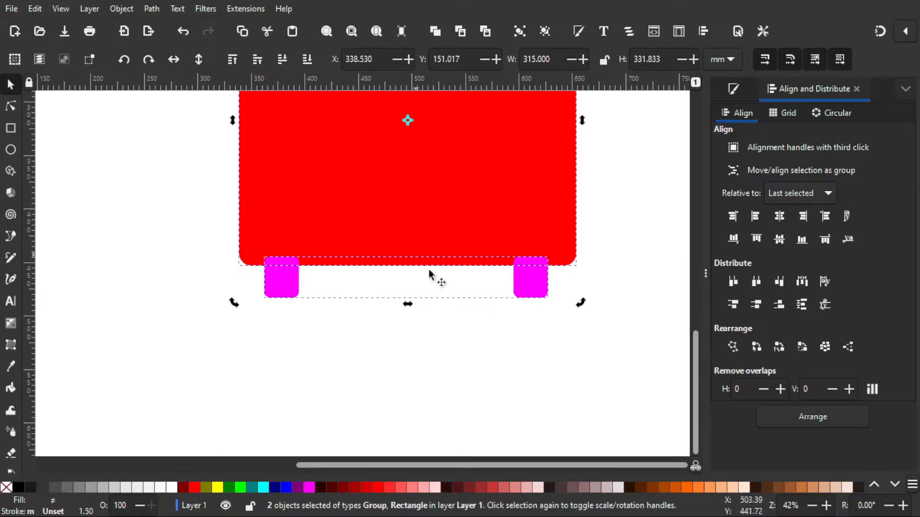
pyautogui.click(782, 215)
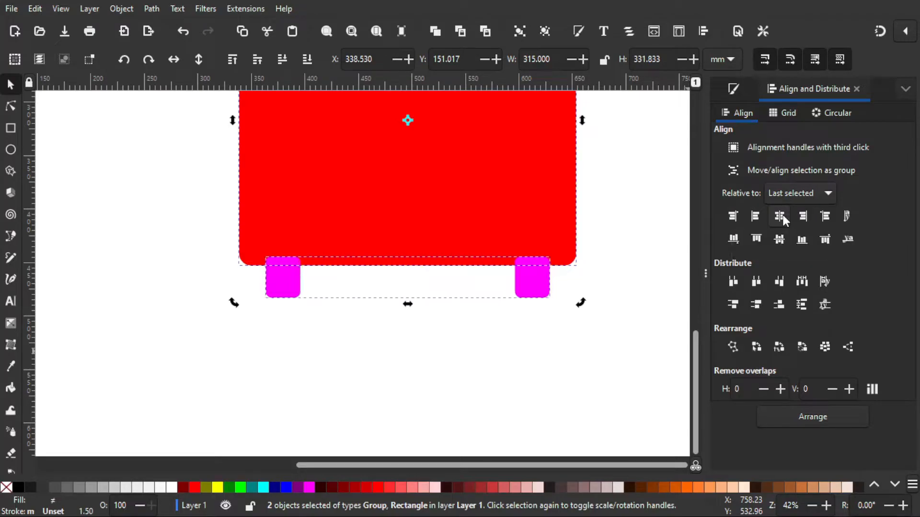
pyautogui.click(214, 285)
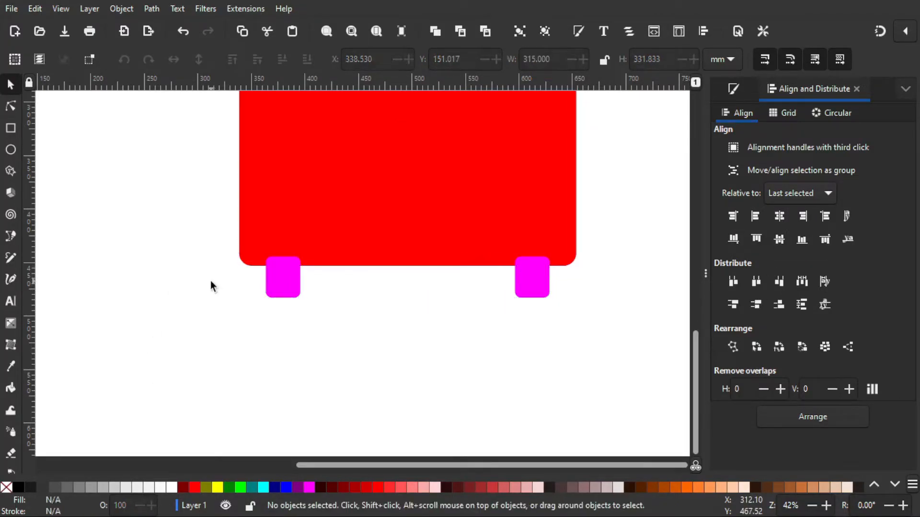
# Lower the leg group to the bottom of the stacking order, behind the red cabinet body
pyautogui.click(288, 289)
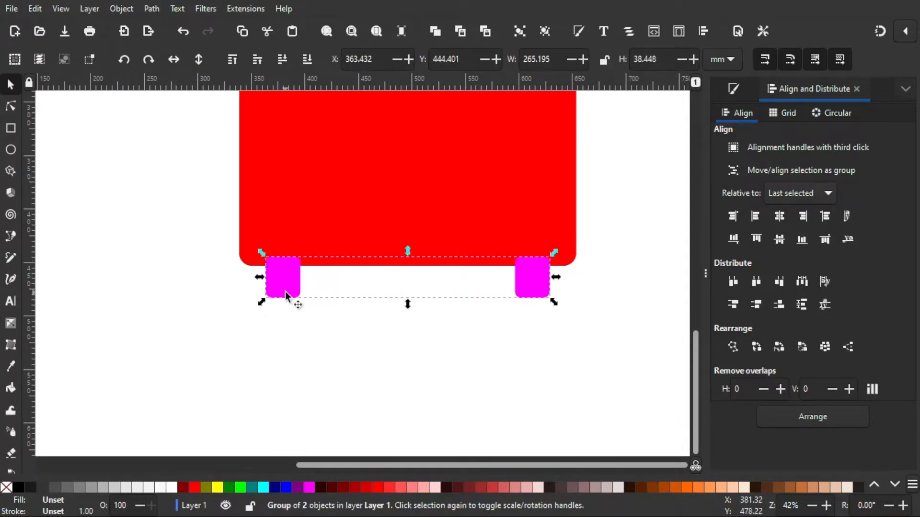
pyautogui.click(307, 61)
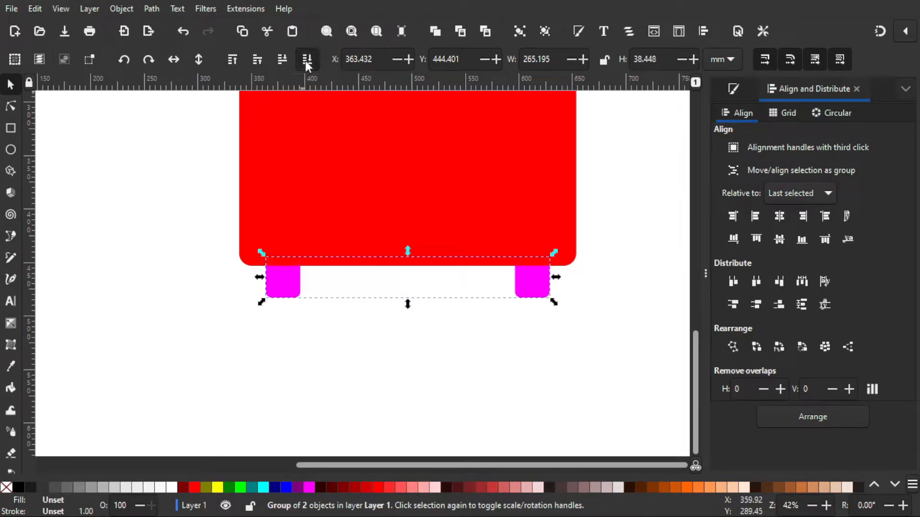
pyautogui.click(396, 392)
pyautogui.scroll(-2, 394, 393)
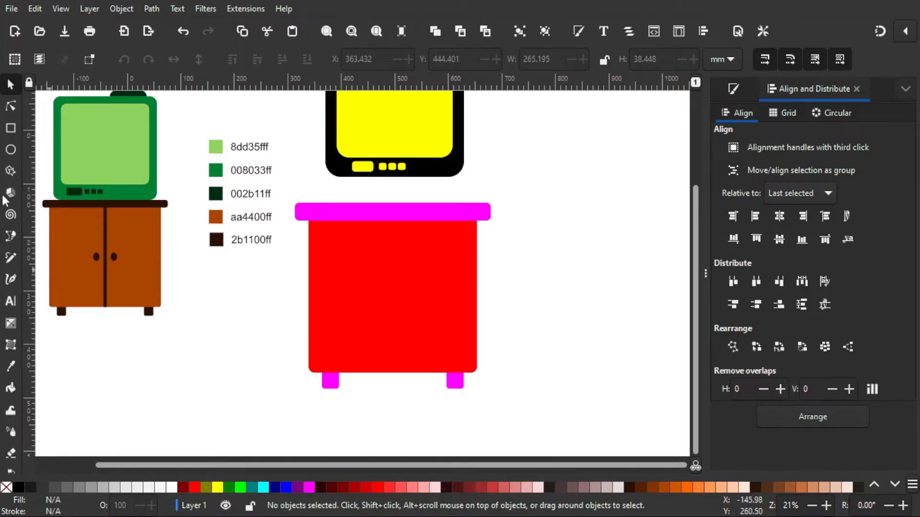
# Draw a narrow half-ellipse with radii of about 6.3 × 31.5 mm on the cabinet's left half and fill it yellow
pyautogui.click(10, 150)
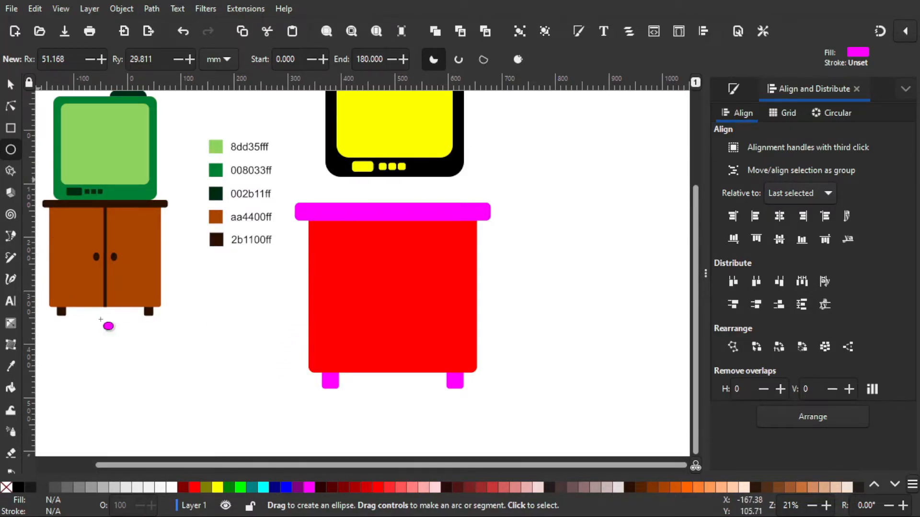
pyautogui.moveTo(363, 289); pyautogui.dragTo(369, 312)
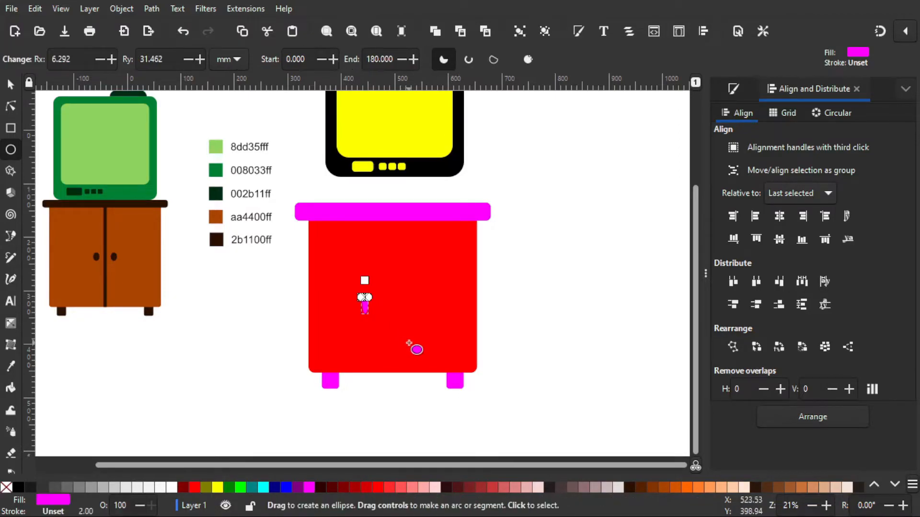
pyautogui.keyDown('ctrl'); pyautogui.scroll(2, 372, 309); pyautogui.keyUp('ctrl')
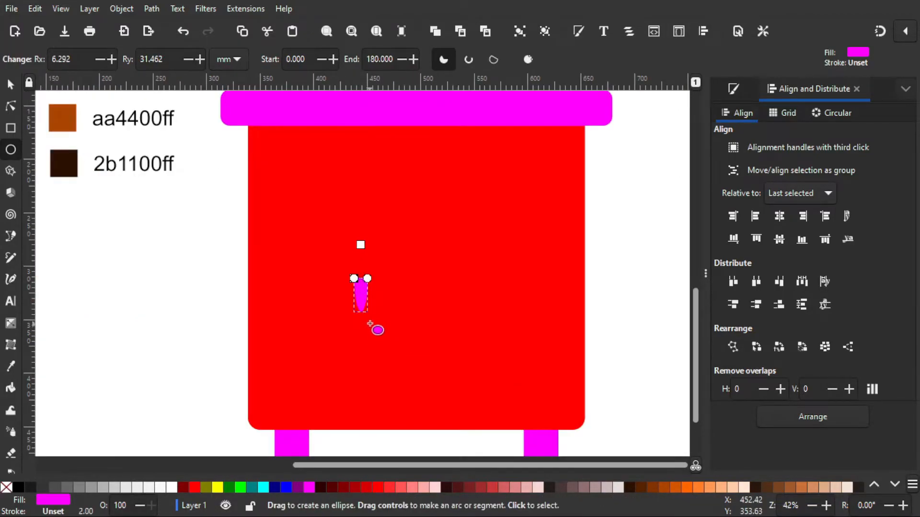
pyautogui.click(218, 487)
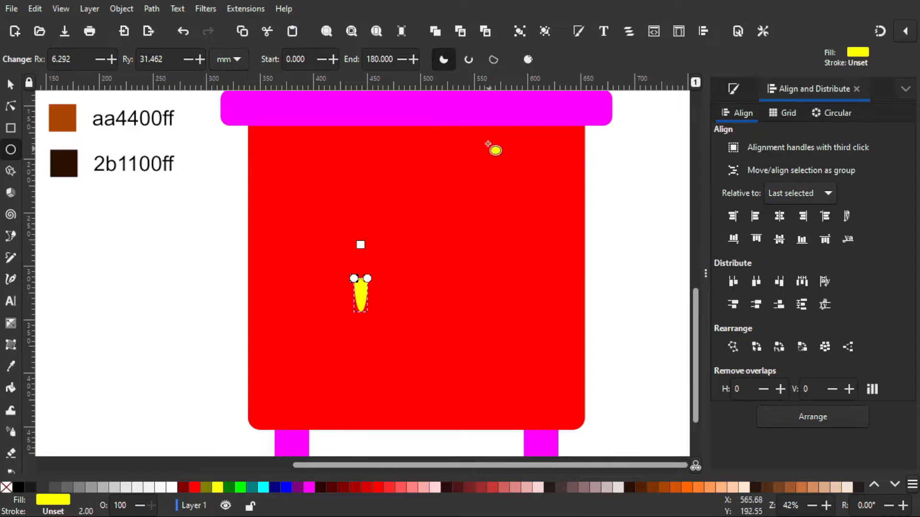
# Turn the yellow half-ellipse into a whole ellipse and scale it to about 12.6 × 31 mm
pyautogui.click(528, 61)
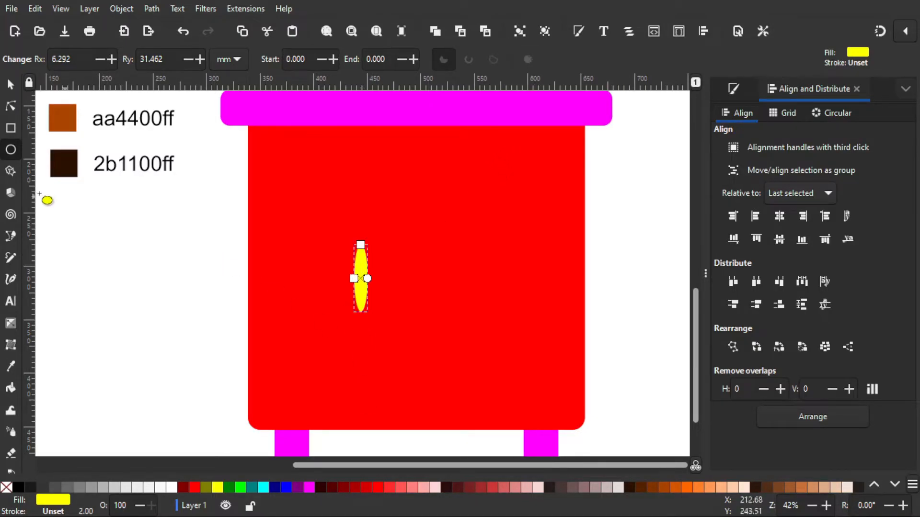
pyautogui.click(11, 85)
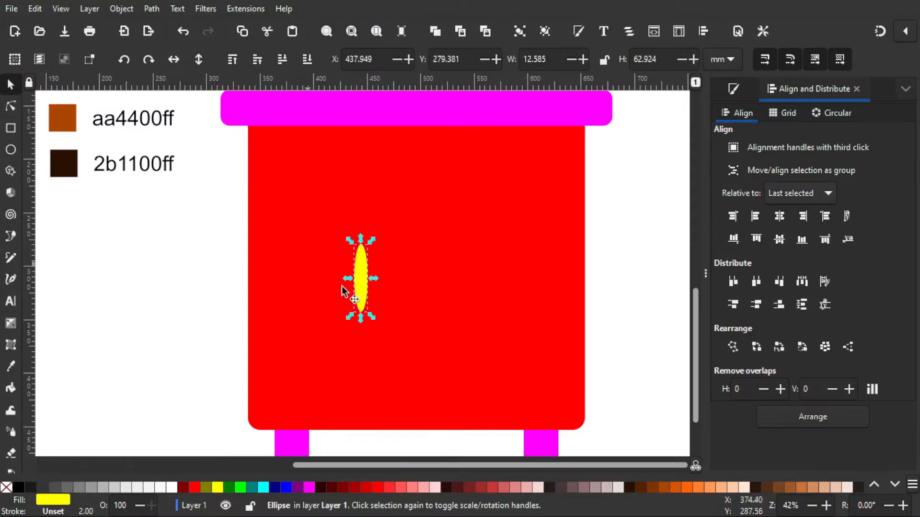
pyautogui.moveTo(374, 283); pyautogui.dragTo(387, 282)
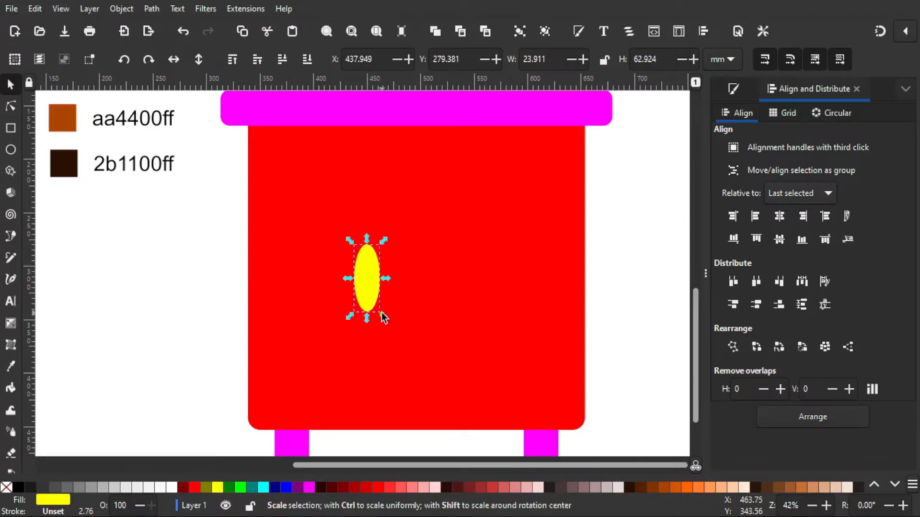
pyautogui.moveTo(385, 320)
pyautogui.mouseDown()
pyautogui.moveTo(367, 304)
pyautogui.moveTo(381, 303)
pyautogui.mouseUp()
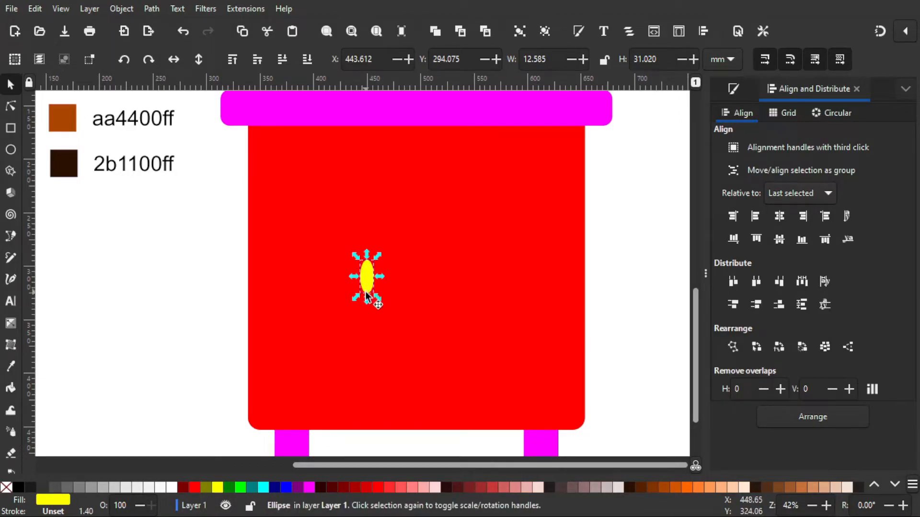
# Place a duplicate of the yellow ellipse about 27 mm to its right at the same height and group the two
pyautogui.moveTo(365, 288); pyautogui.dragTo(395, 292)
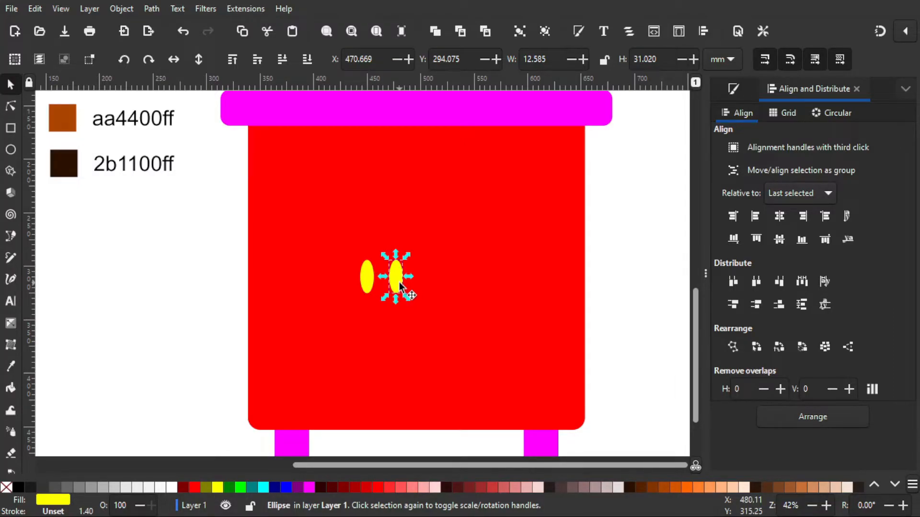
pyautogui.keyDown('shift'); pyautogui.click(366, 280); pyautogui.keyUp('shift')
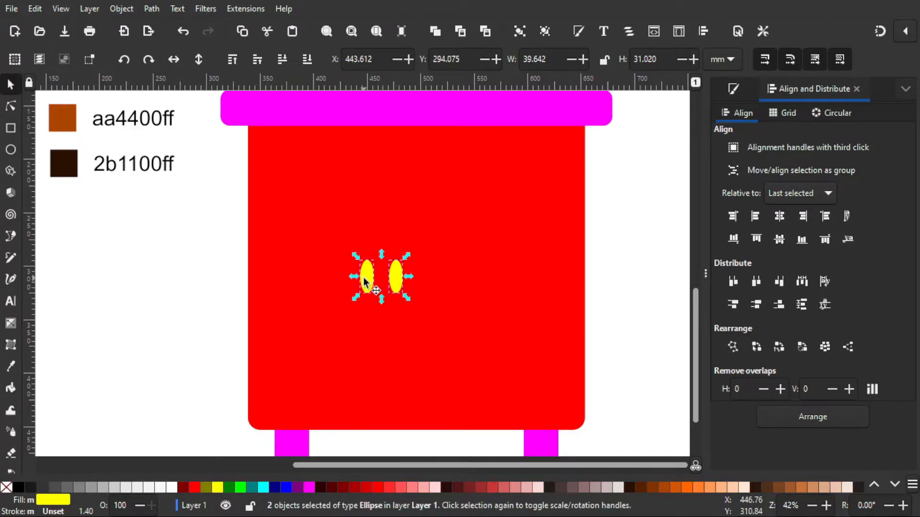
pyautogui.click(519, 33)
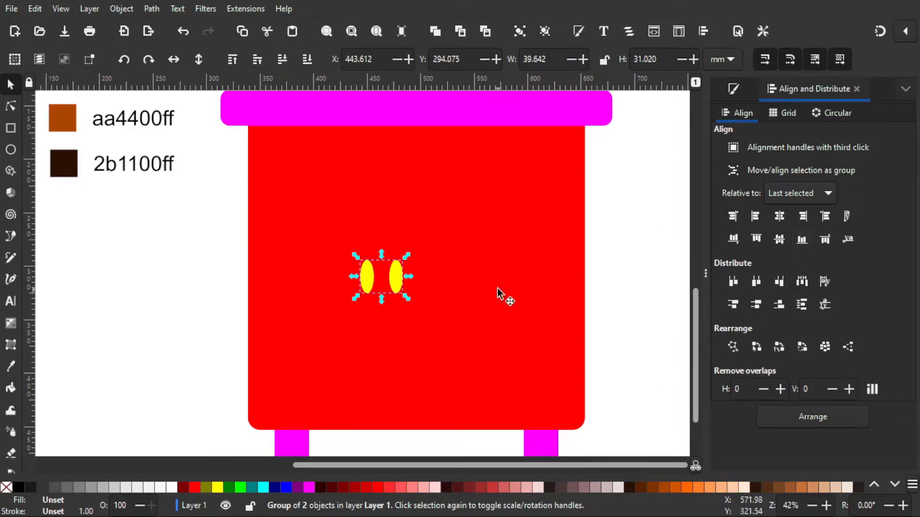
# Centre the door-handle group horizontally on the red cabinet body
pyautogui.click(363, 278)
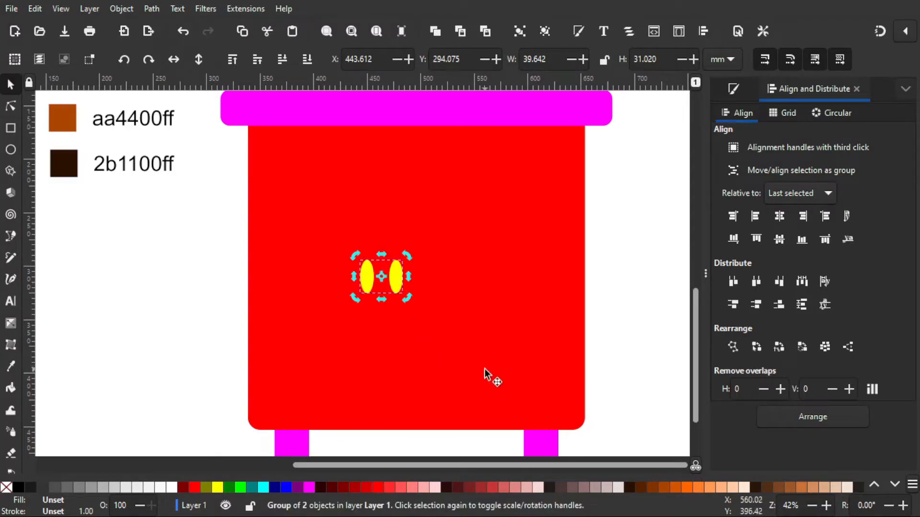
pyautogui.keyDown('shift'); pyautogui.click(475, 221); pyautogui.keyUp('shift')
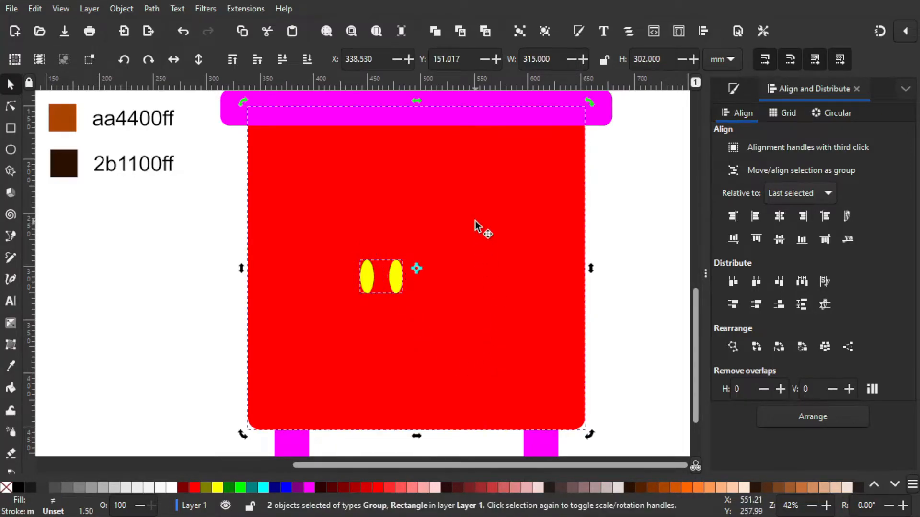
pyautogui.click(777, 219)
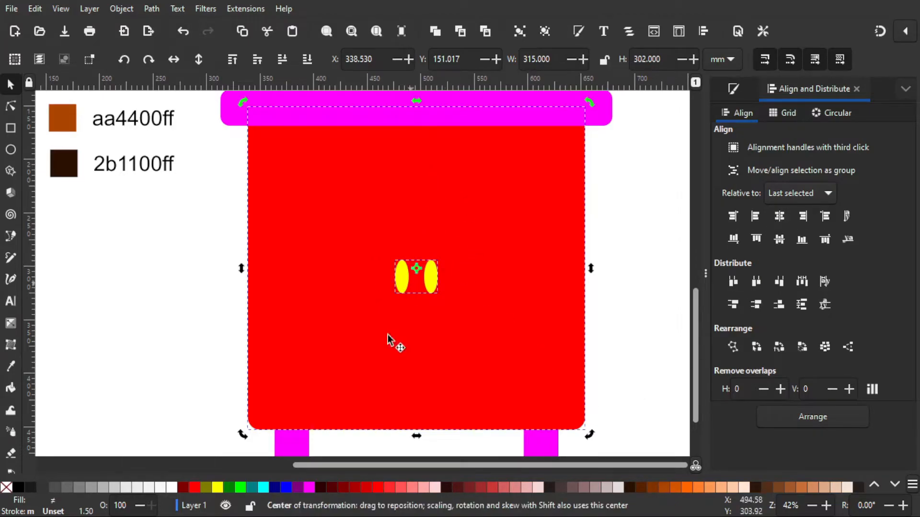
pyautogui.click(202, 310)
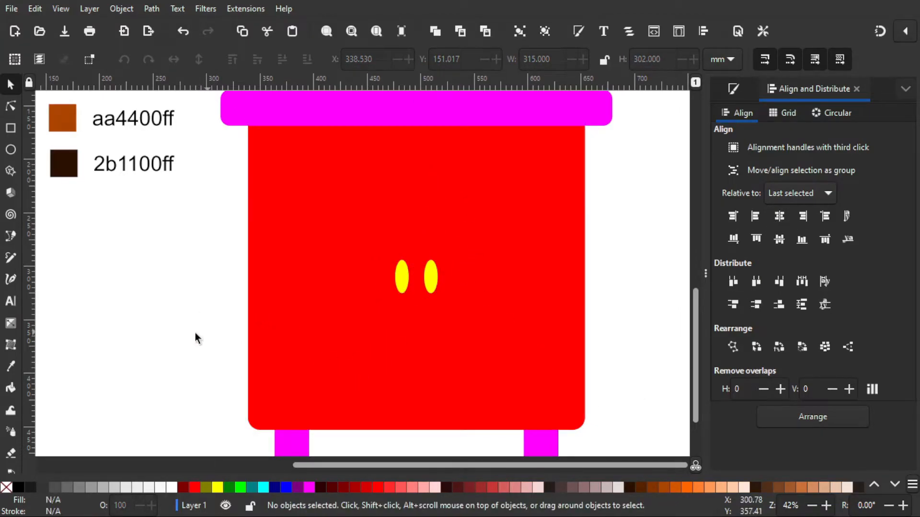
# Draw a yellow vertical strip about 7.6 × 306 mm between the handles, from the tabletop past the cabinet's lower edge, with square corners
pyautogui.click(11, 128)
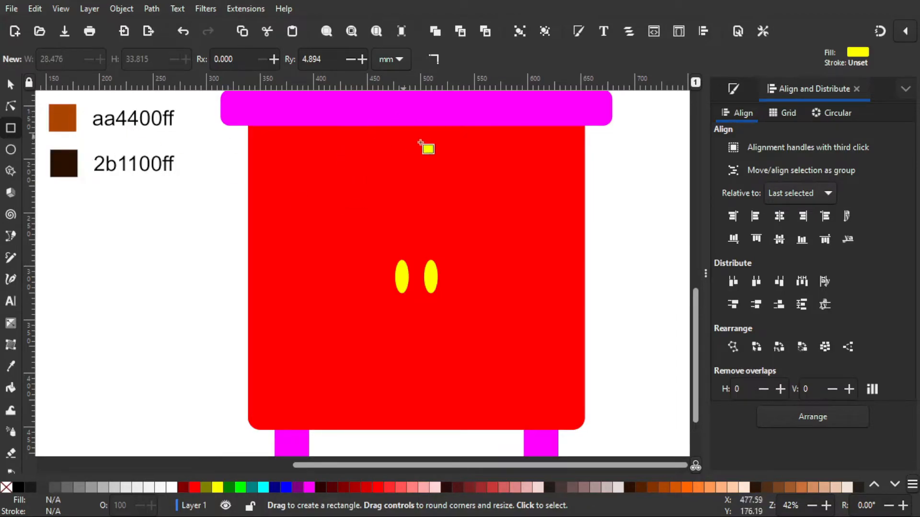
pyautogui.moveTo(411, 119); pyautogui.dragTo(420, 446)
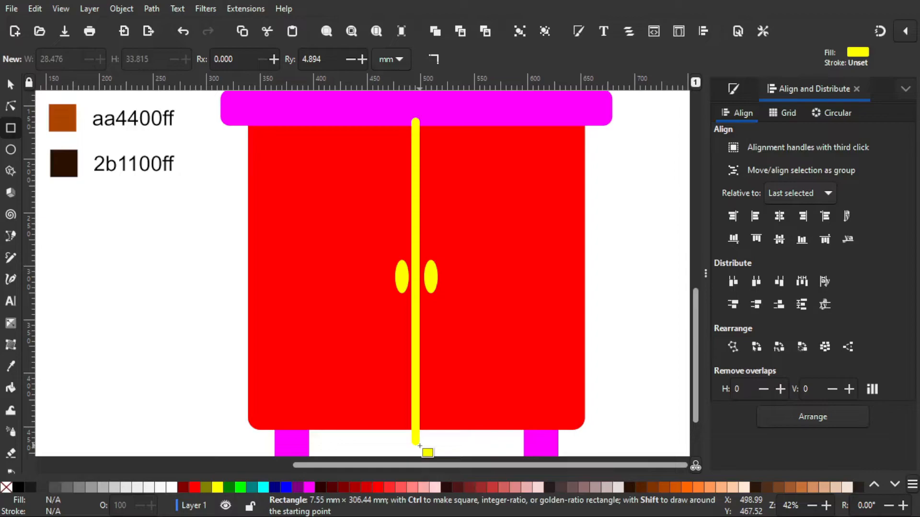
pyautogui.moveTo(420, 446); pyautogui.dragTo(418, 446)
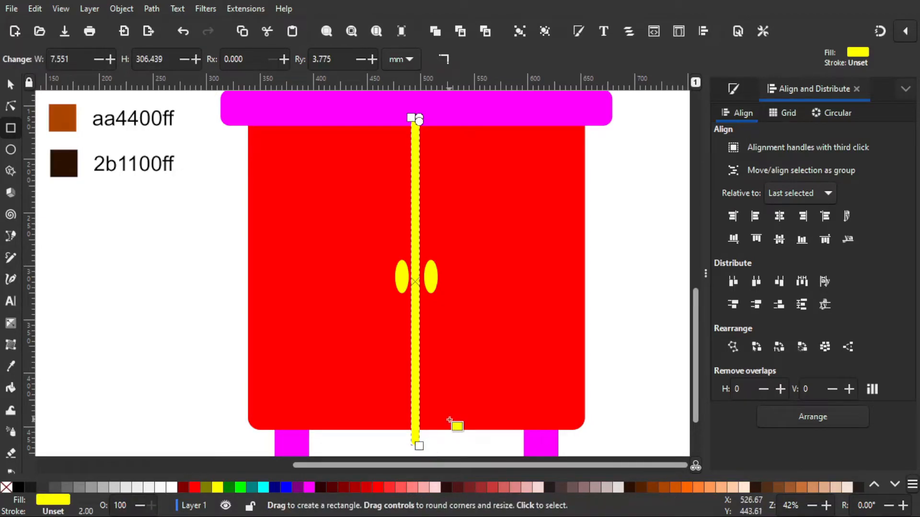
pyautogui.click(446, 58)
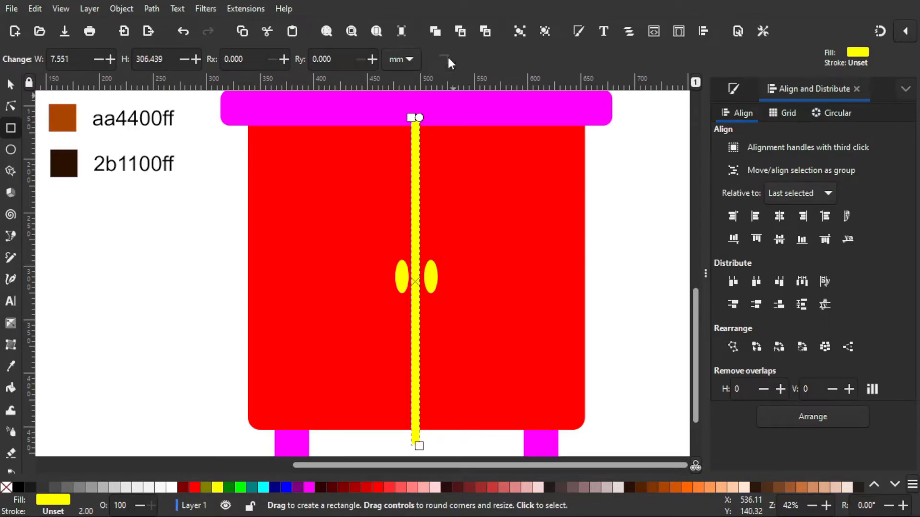
# Centre the yellow vertical strip horizontally on the red cabinet body
pyautogui.click(10, 84)
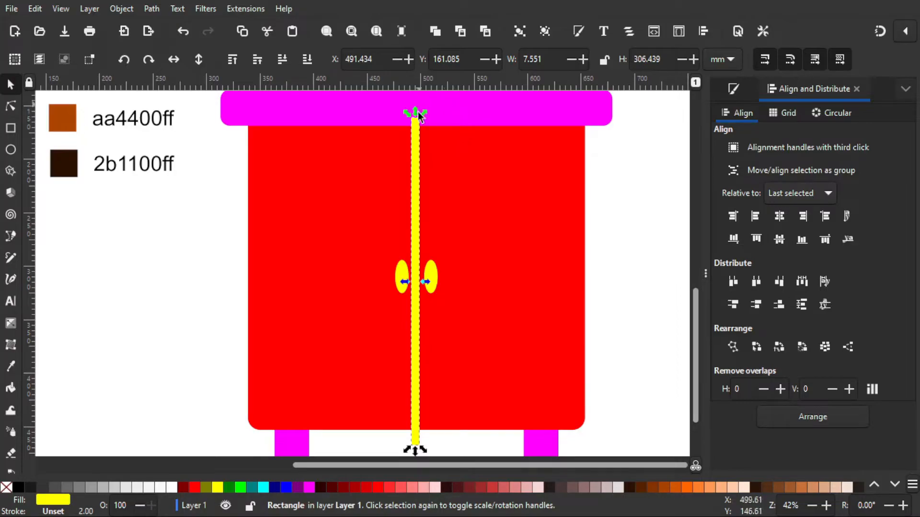
pyautogui.click(417, 357)
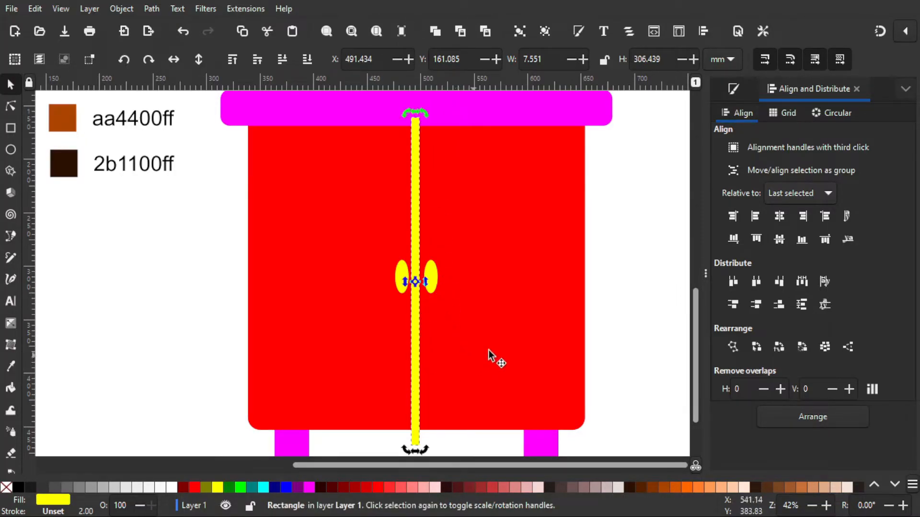
pyautogui.keyDown('shift'); pyautogui.click(525, 246); pyautogui.keyUp('shift')
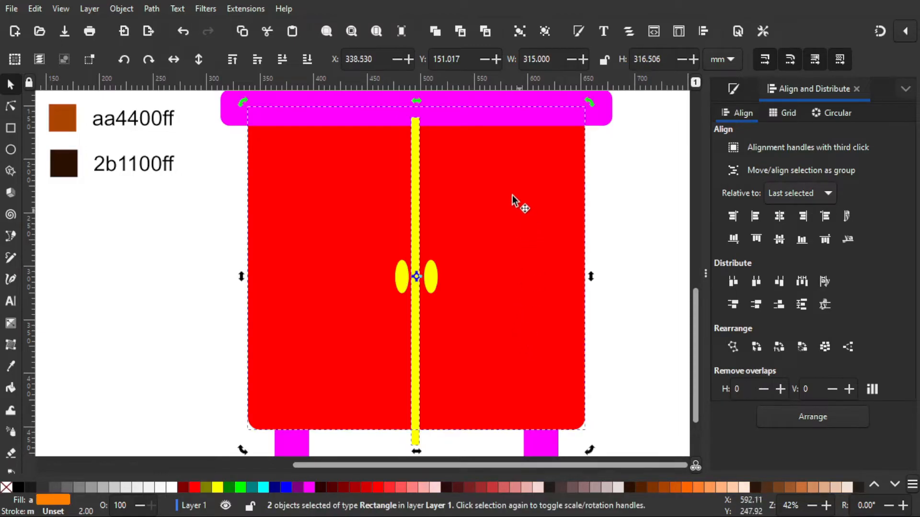
pyautogui.click(782, 217)
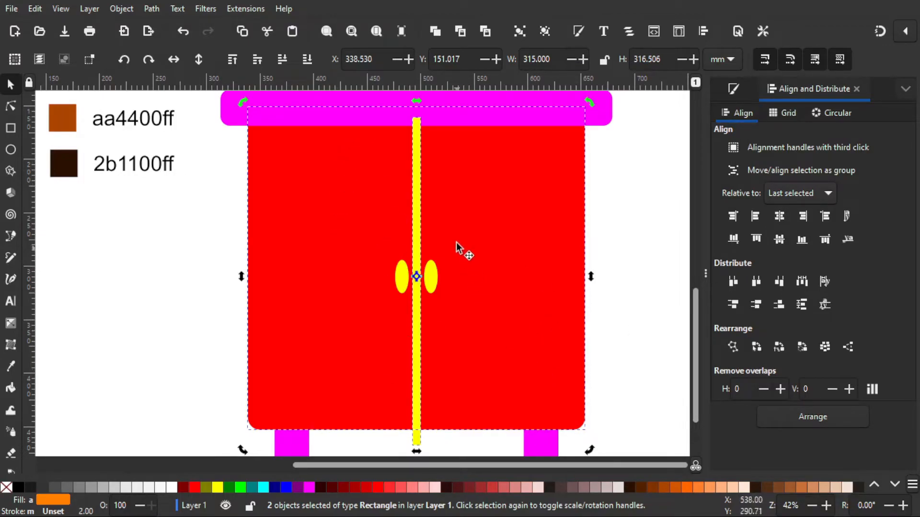
pyautogui.click(632, 320)
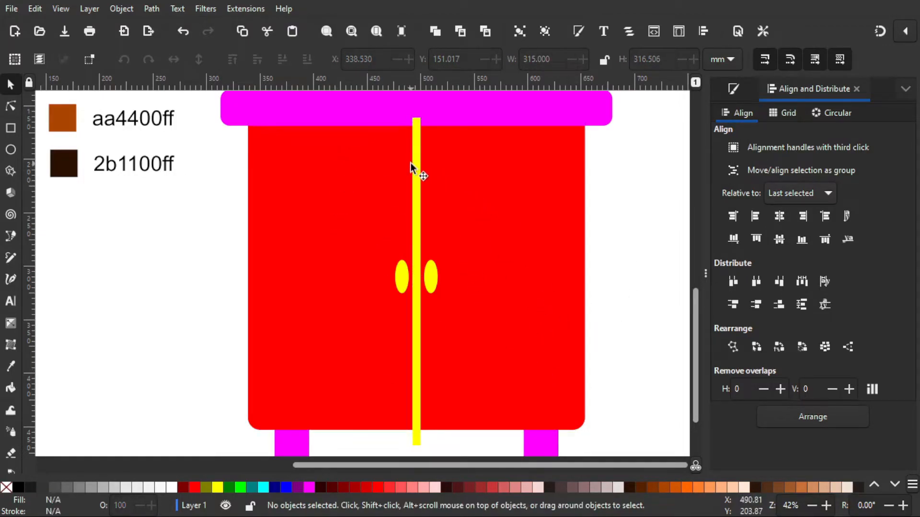
# Duplicate the red cabinet body in place and raise the copy to the top of the stacking order
pyautogui.click(455, 233)
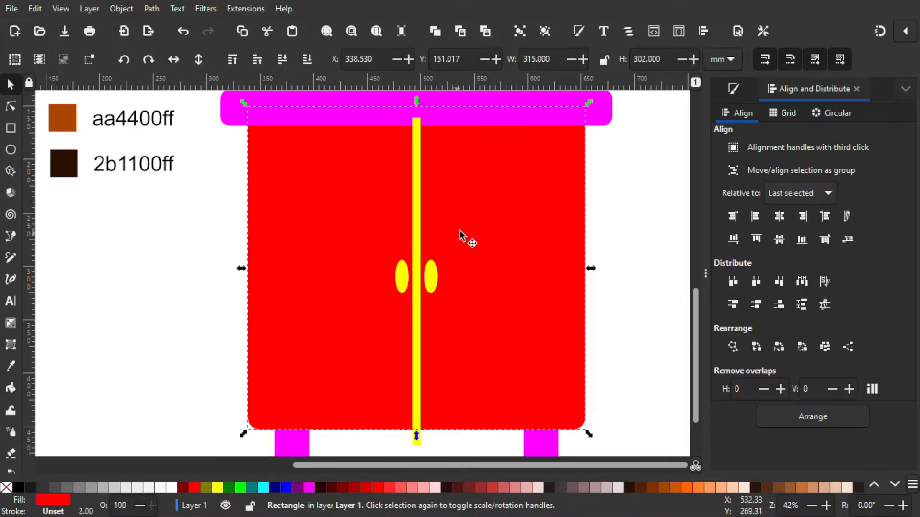
pyautogui.scroll(-3, 390, 435)
pyautogui.scroll(1, 402, 422)
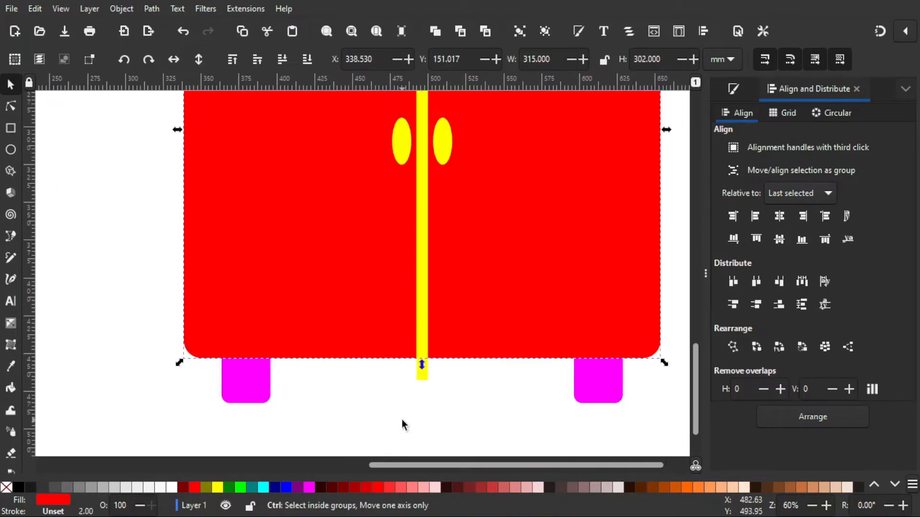
pyautogui.scroll(1, 402, 418)
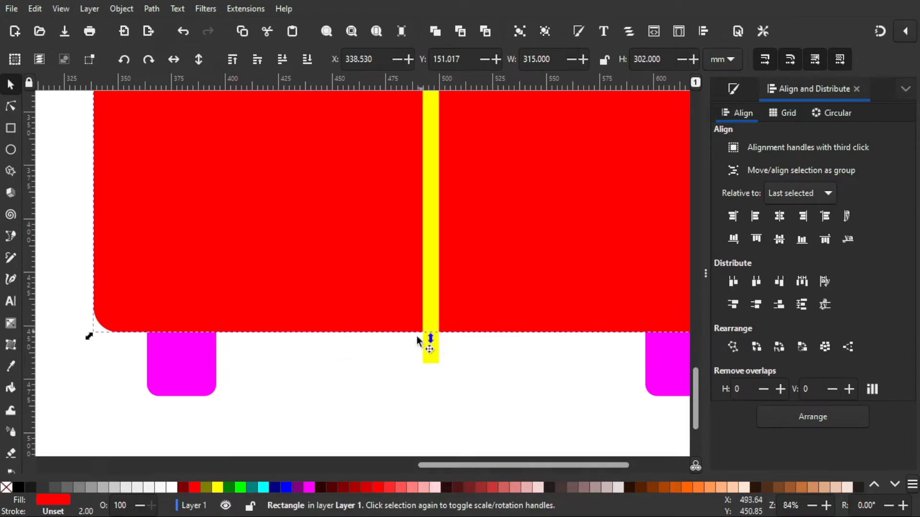
pyautogui.scroll(-2, 368, 380)
pyautogui.scroll(1, 448, 292)
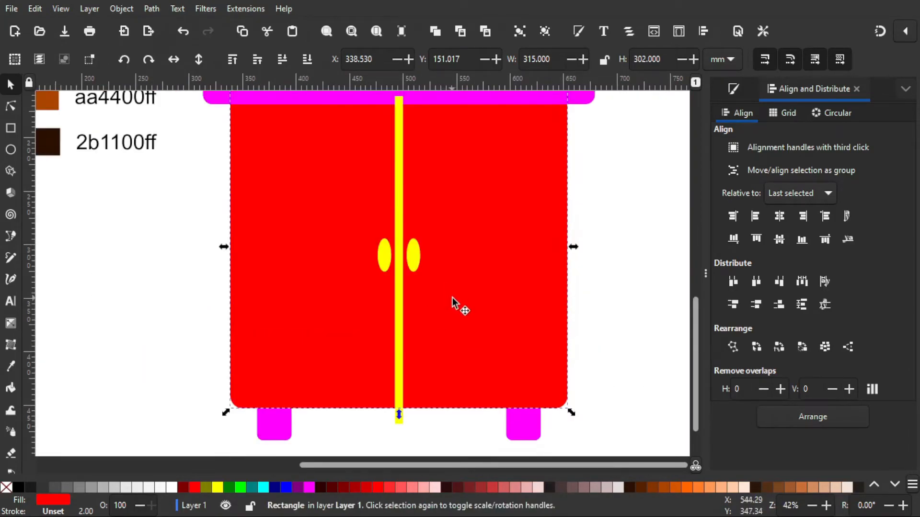
pyautogui.click(510, 229)
pyautogui.press('Home')
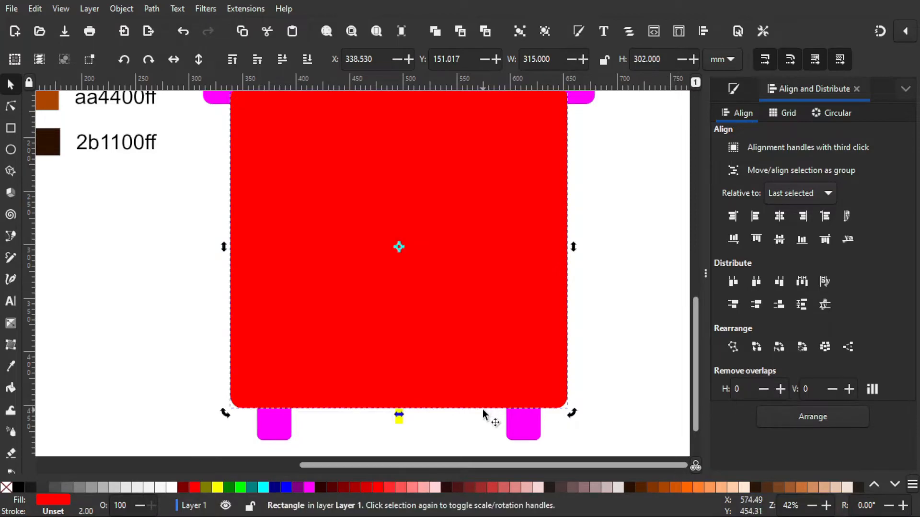
# Intersect the duplicated red body with the yellow strip to trim the strip at the cabinet's lower edge
pyautogui.scroll(-1, 395, 439)
pyautogui.scroll(-1, 395, 440)
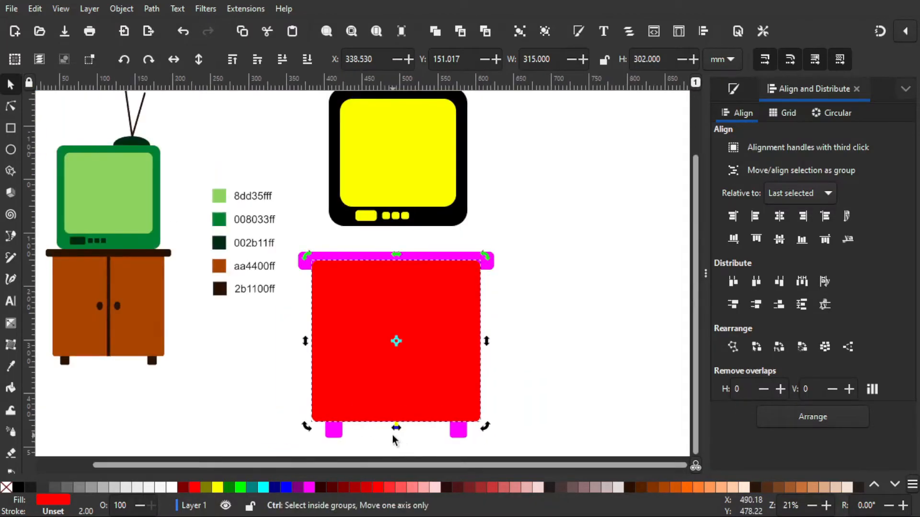
pyautogui.scroll(3, 394, 438)
pyautogui.click(461, 197)
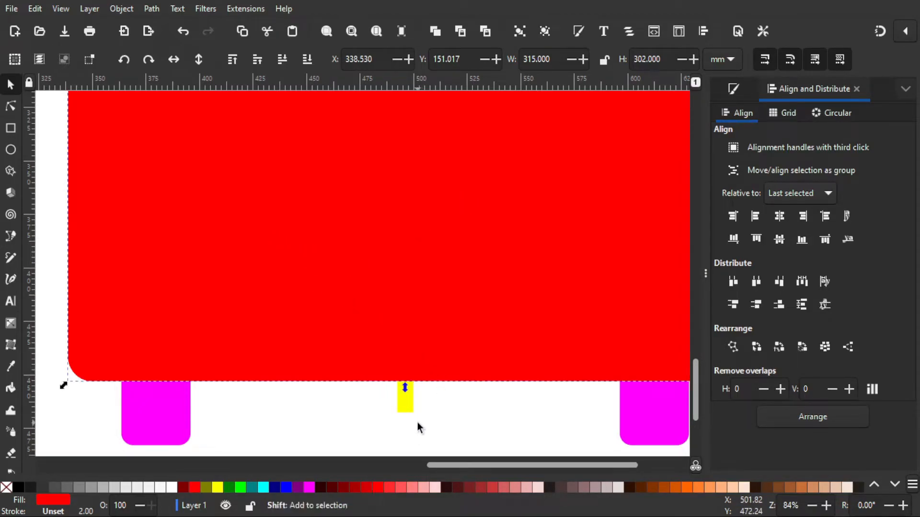
pyautogui.keyDown('shift'); pyautogui.click(408, 411); pyautogui.keyUp('shift')
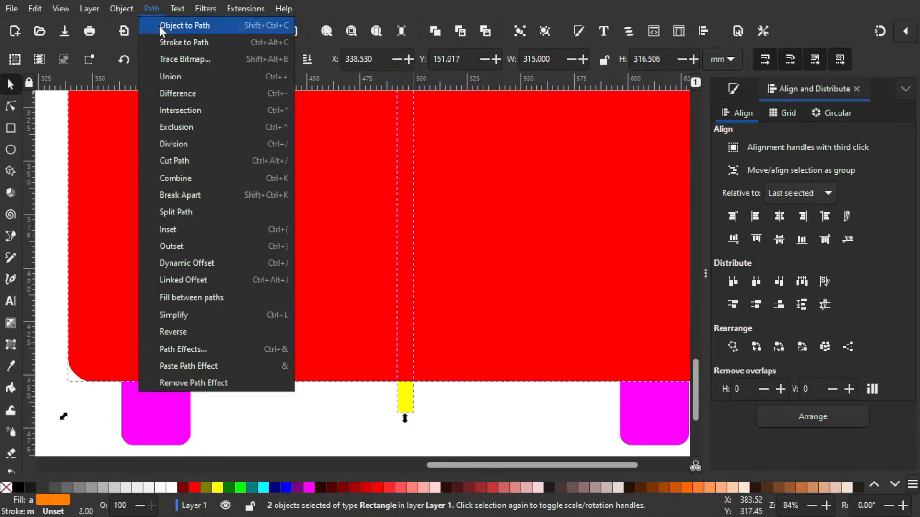
pyautogui.click(178, 109)
pyautogui.keyDown('ctrl'); pyautogui.scroll(-2, 162, 373); pyautogui.keyUp('ctrl')
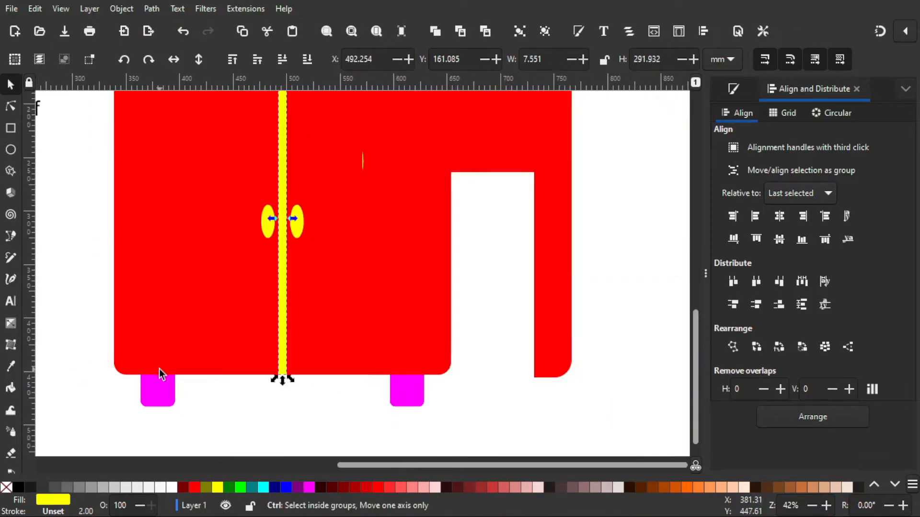
pyautogui.moveTo(214, 322); pyautogui.dragTo(240, 353)
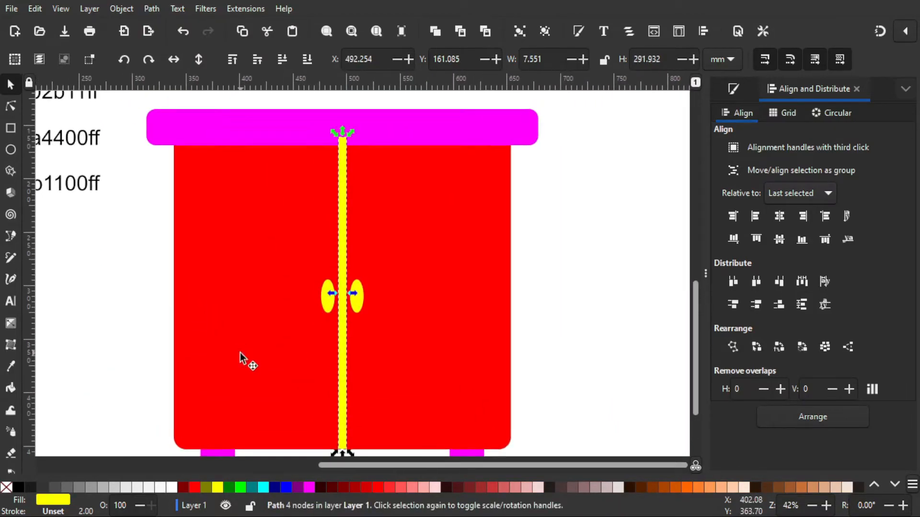
pyautogui.keyDown('shift'); pyautogui.click(448, 283); pyautogui.keyUp('shift')
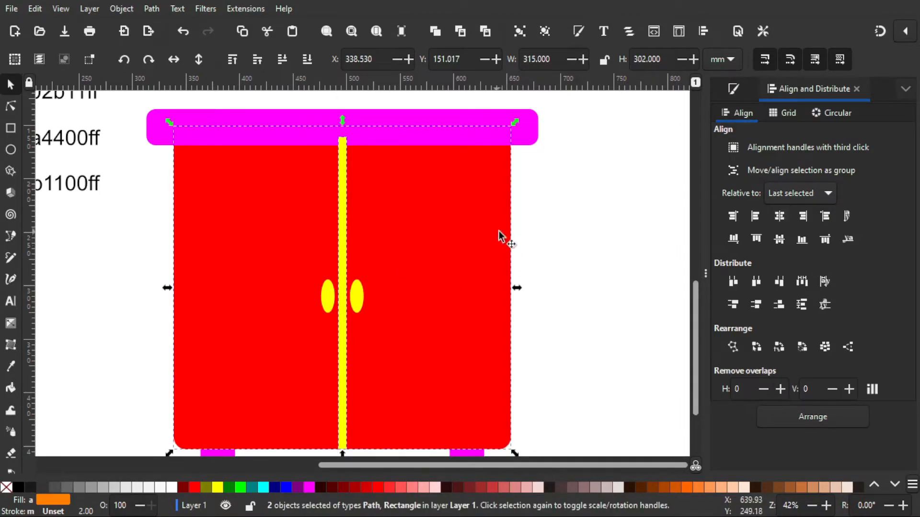
pyautogui.click(558, 231)
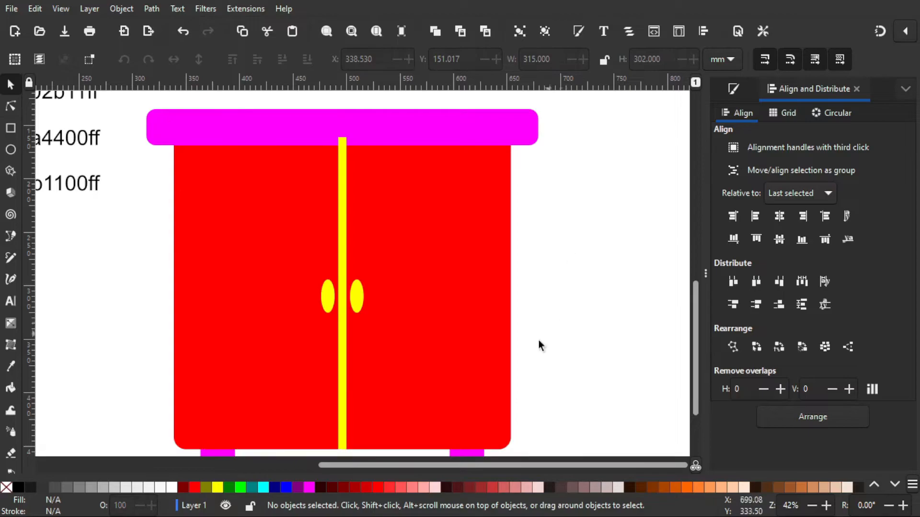
# Scale the door-handle group proportionally about its centre to about 33.4 × 26.1 mm
pyautogui.click(358, 295)
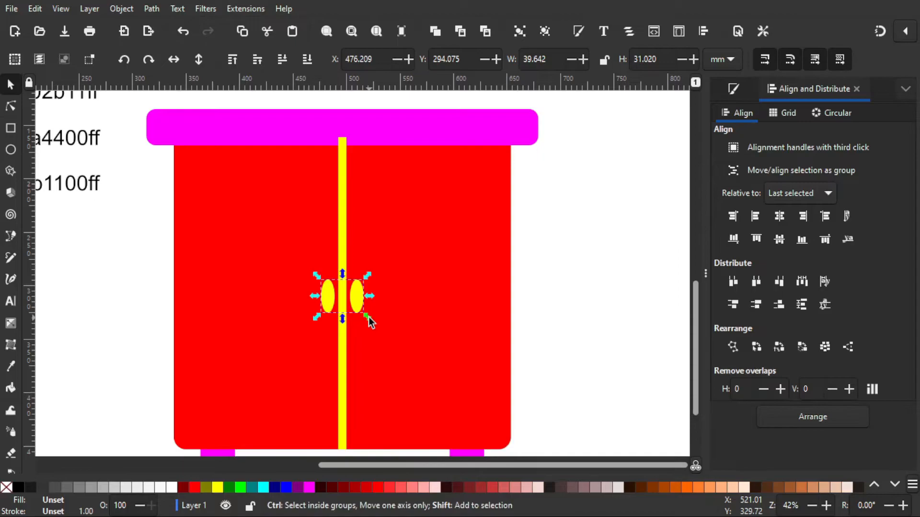
pyautogui.moveTo(367, 316); pyautogui.dragTo(366, 316)
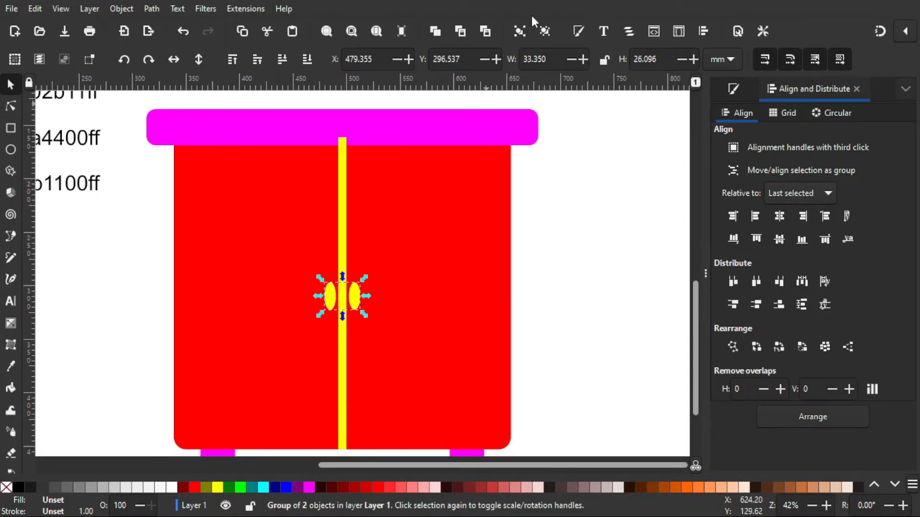
pyautogui.click(583, 326)
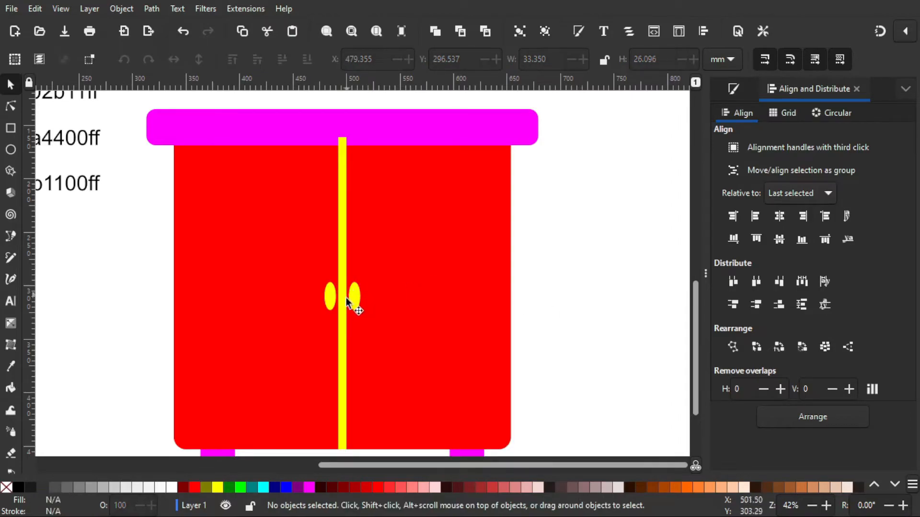
# Move the right door handle outward until the handle pair spans about 39 mm, and group both handles
pyautogui.click(356, 297)
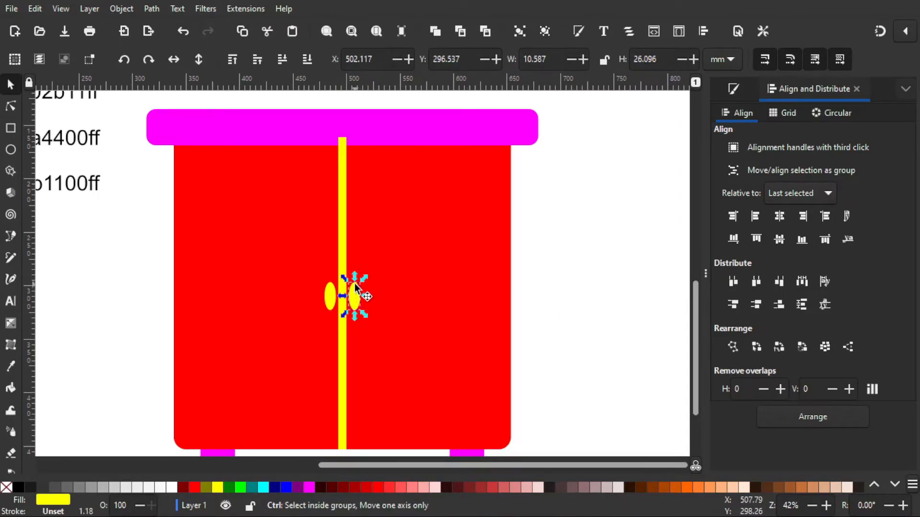
pyautogui.moveTo(354, 300); pyautogui.dragTo(365, 308)
pyautogui.keyDown('shift'); pyautogui.click(330, 297); pyautogui.keyUp('shift')
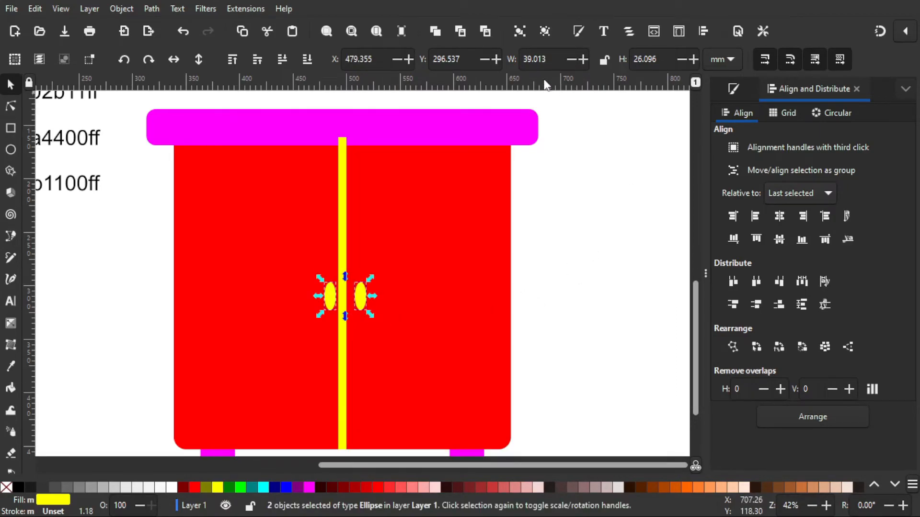
pyautogui.click(522, 29)
# Centre the door-handle group horizontally on the red cabinet body
pyautogui.keyDown('shift'); pyautogui.click(487, 329); pyautogui.keyUp('shift')
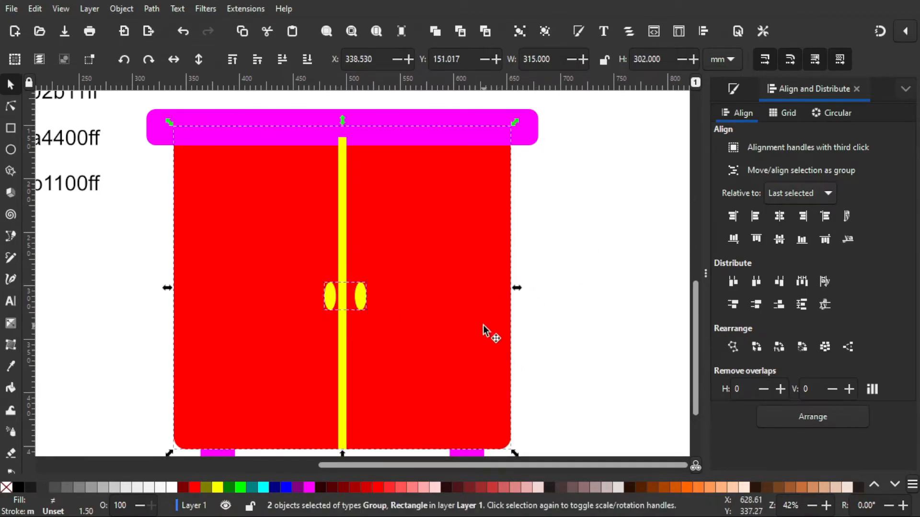
pyautogui.click(780, 217)
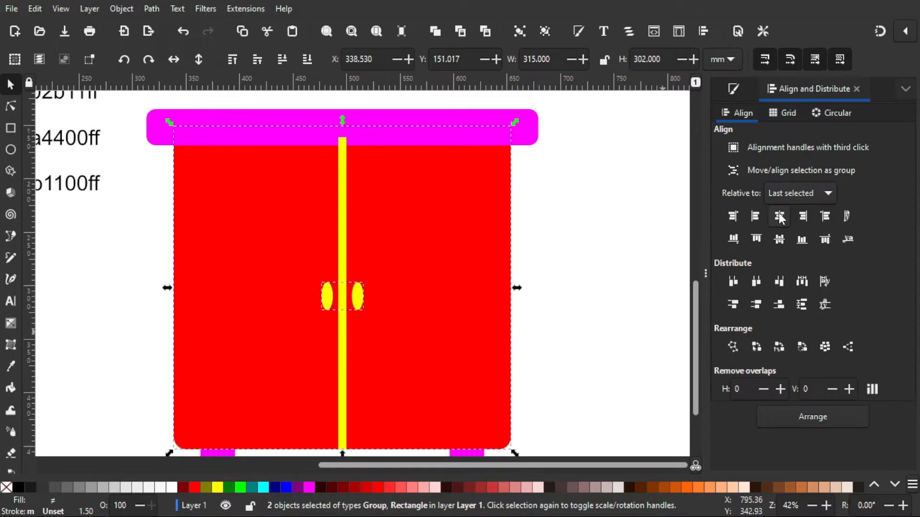
pyautogui.click(622, 297)
# Raise the magenta tabletop above the yellow divider and fill it with the dark brown 2b1100ff sampled from the palette swatch
pyautogui.scroll(-1, 546, 322)
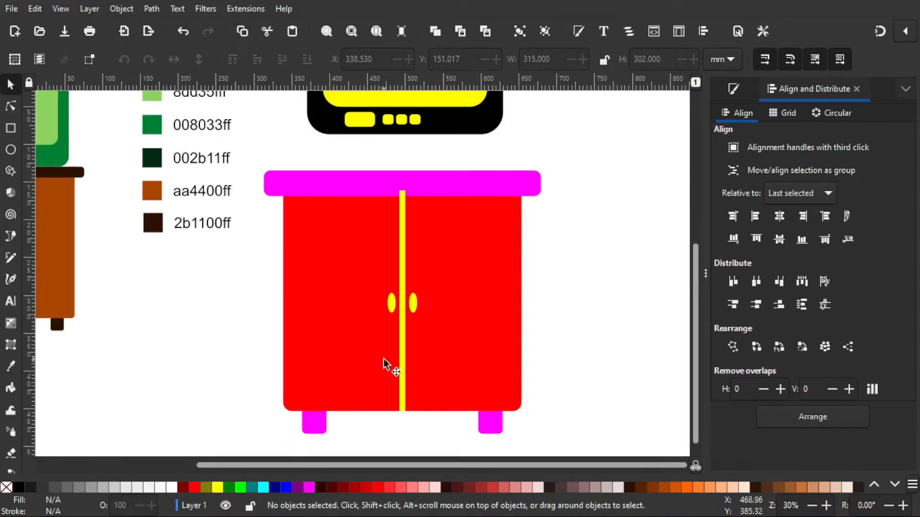
pyautogui.scroll(-1, 557, 291)
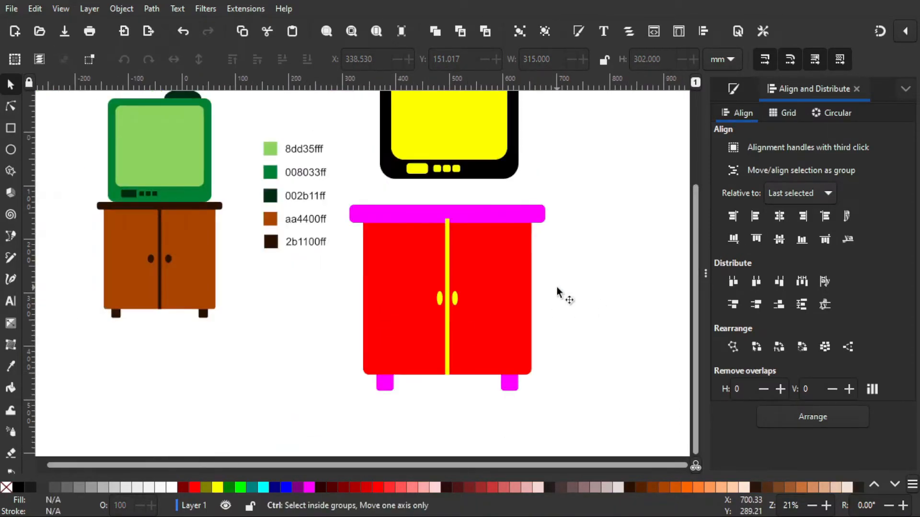
pyautogui.scroll(5, 554, 295)
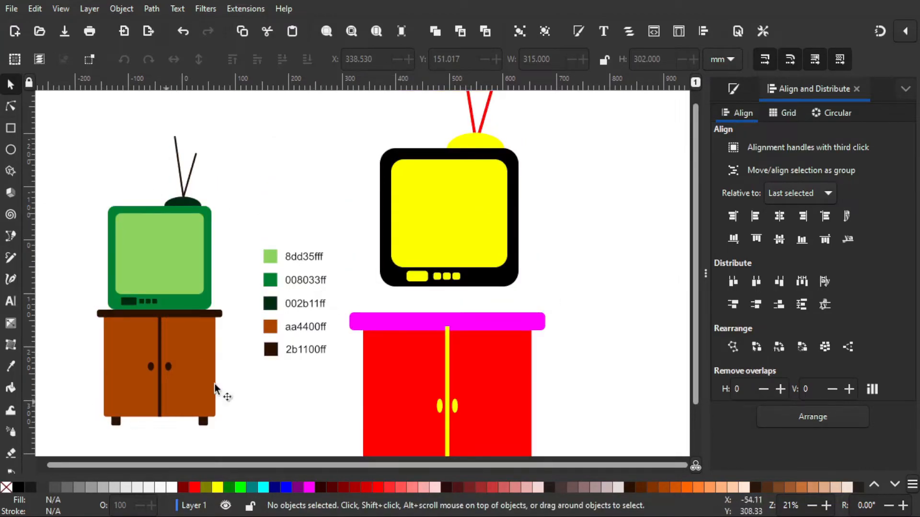
pyautogui.scroll(-1, 497, 321)
pyautogui.scroll(-5, 493, 328)
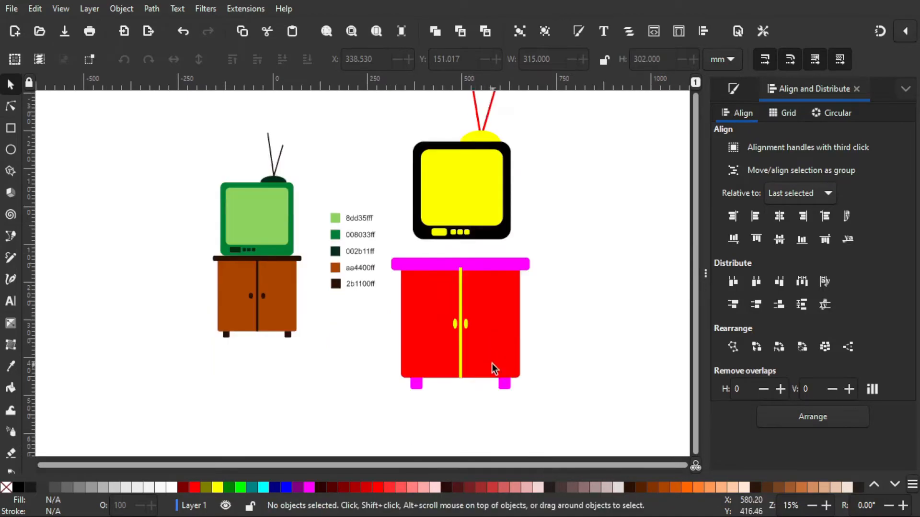
pyautogui.scroll(1, 382, 288)
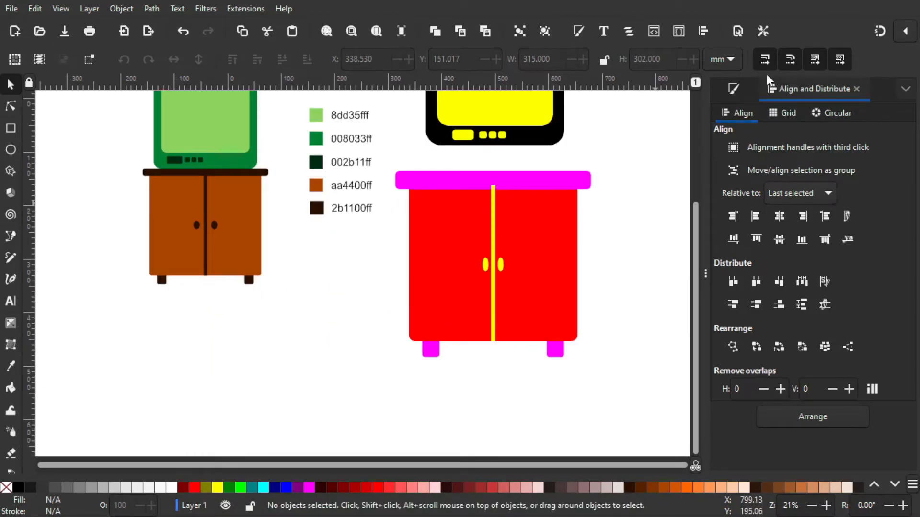
pyautogui.click(735, 89)
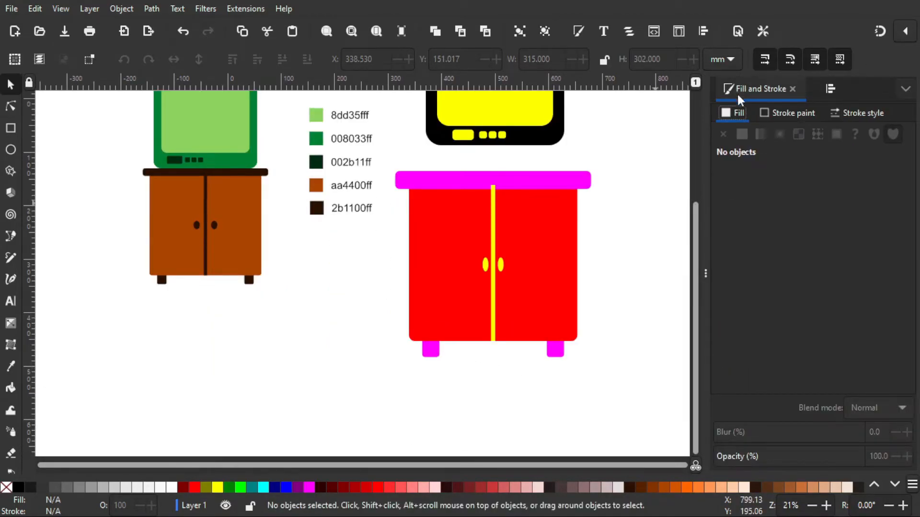
pyautogui.click(459, 182)
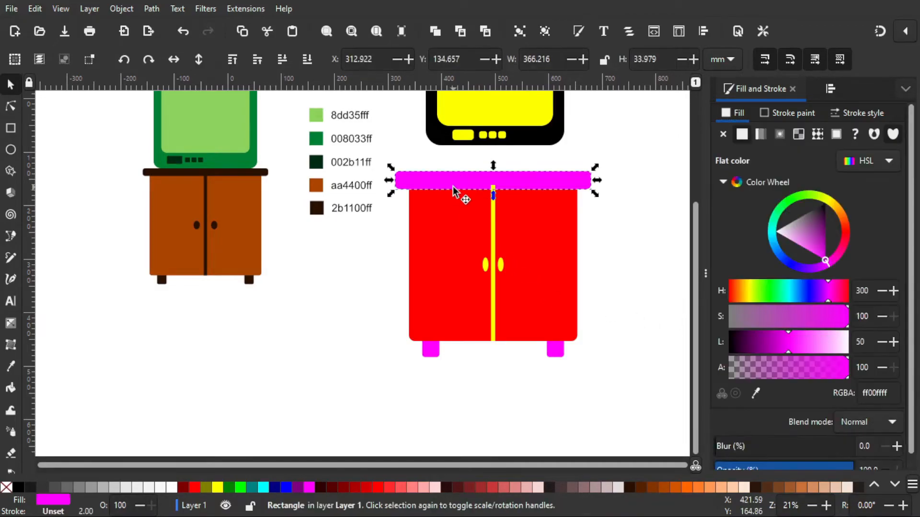
pyautogui.scroll(1, 499, 205)
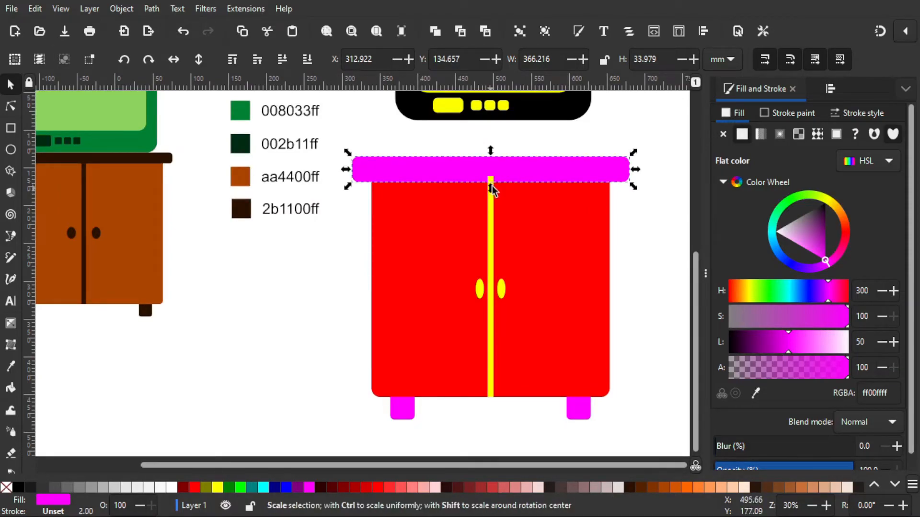
pyautogui.click(233, 59)
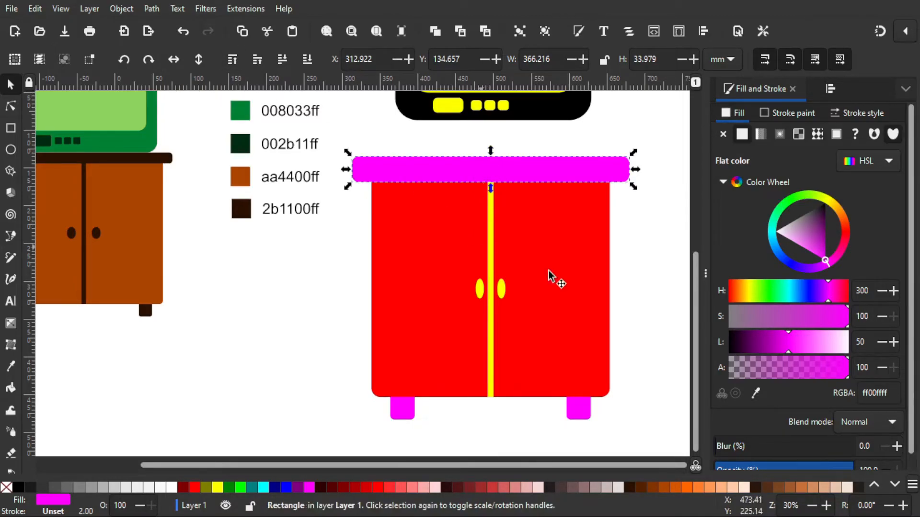
pyautogui.click(757, 394)
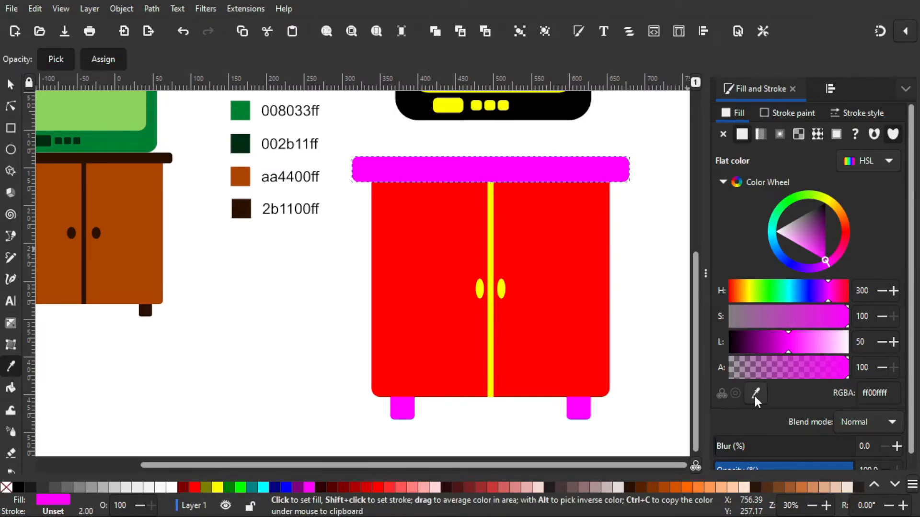
pyautogui.click(239, 207)
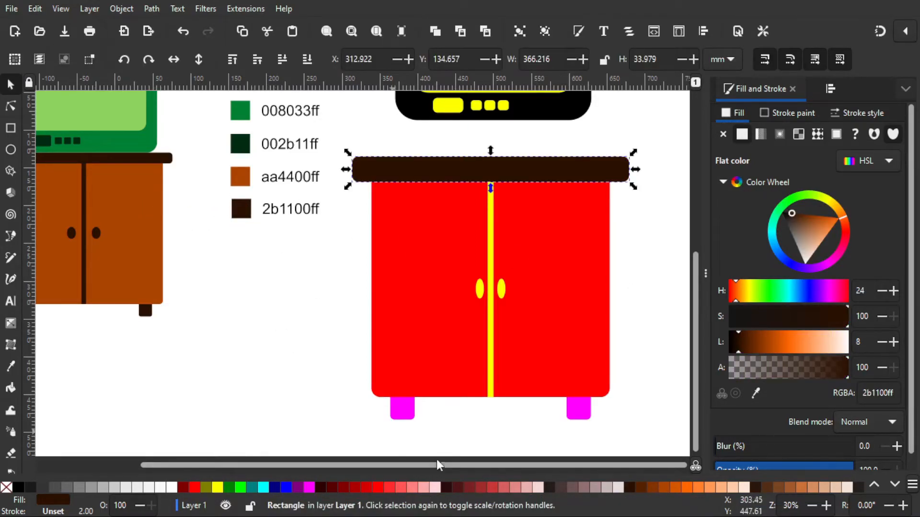
# Fill the grouped magenta cabinet legs with the dark brown 2b1100ff from the palette swatch
pyautogui.click(409, 416)
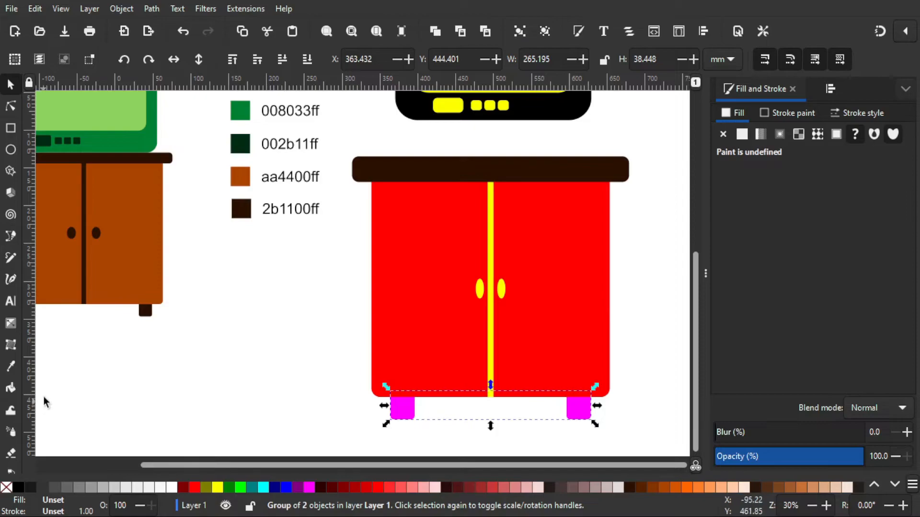
pyautogui.click(9, 368)
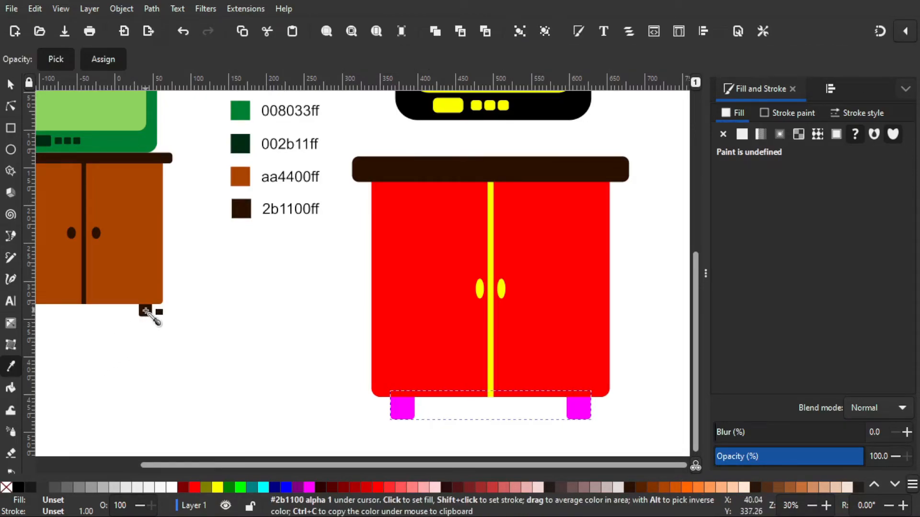
pyautogui.click(240, 207)
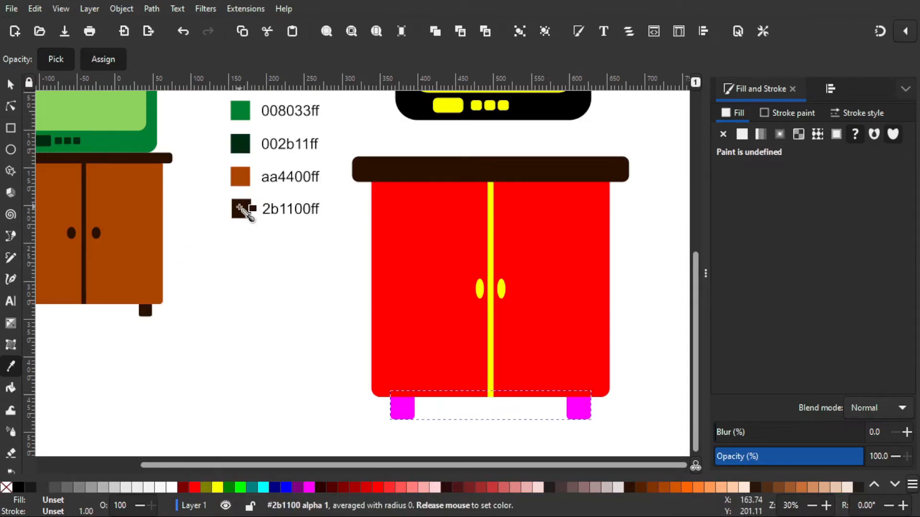
pyautogui.click(9, 86)
# Fill the yellow door-handle group with the dark brown 2b1100ff sampled from the reference cabinet's leg
pyautogui.click(491, 289)
pyautogui.click(491, 289)
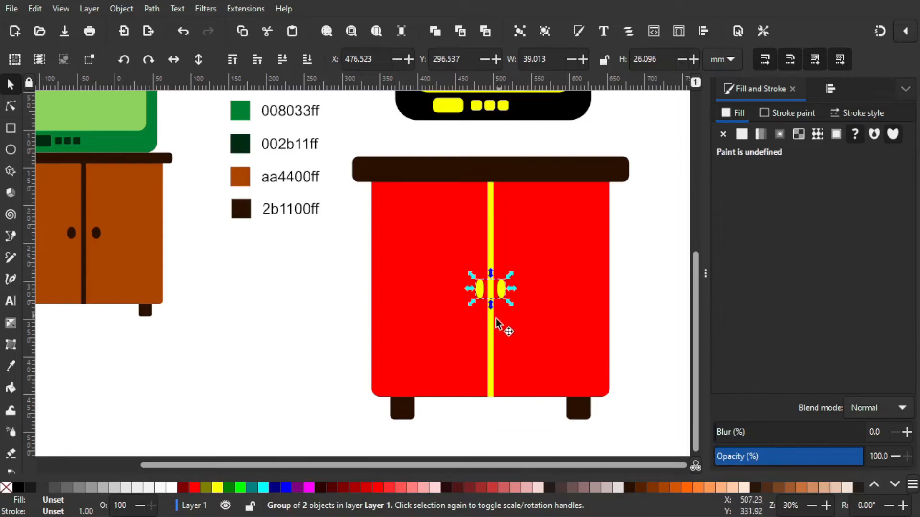
pyautogui.click(10, 367)
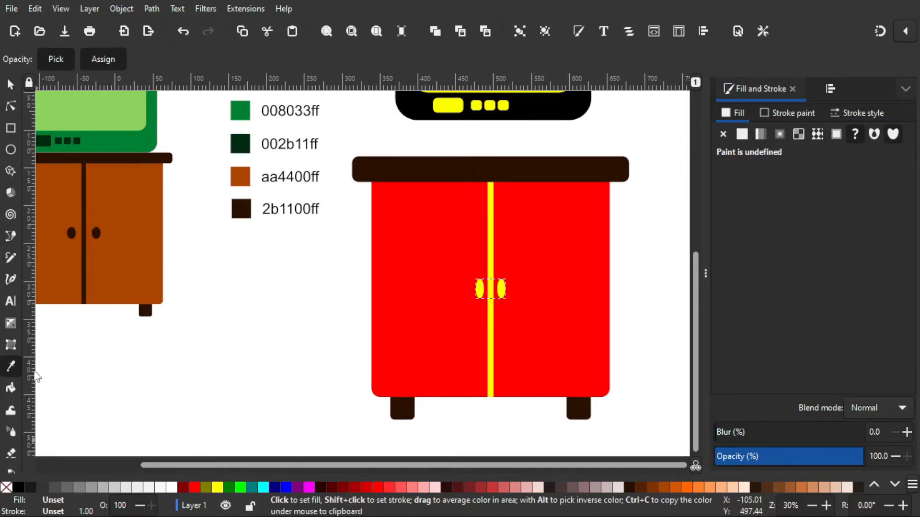
pyautogui.click(143, 311)
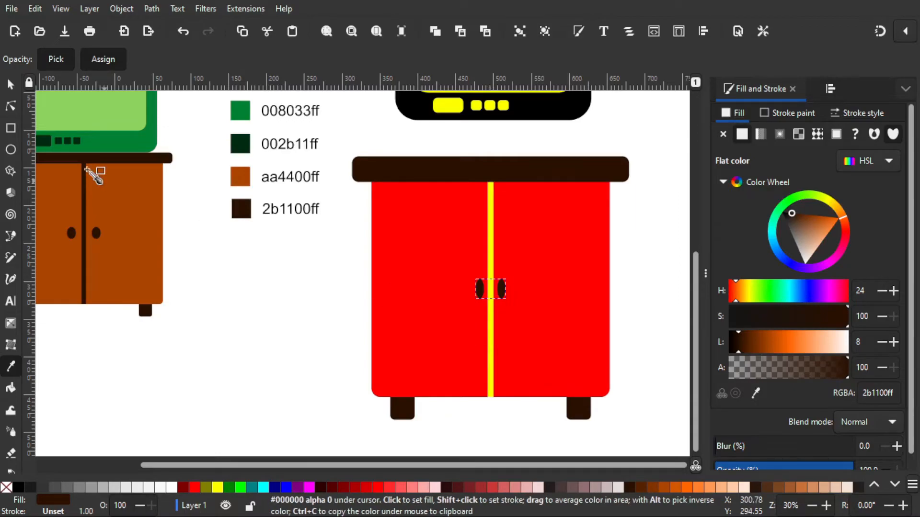
pyautogui.click(10, 85)
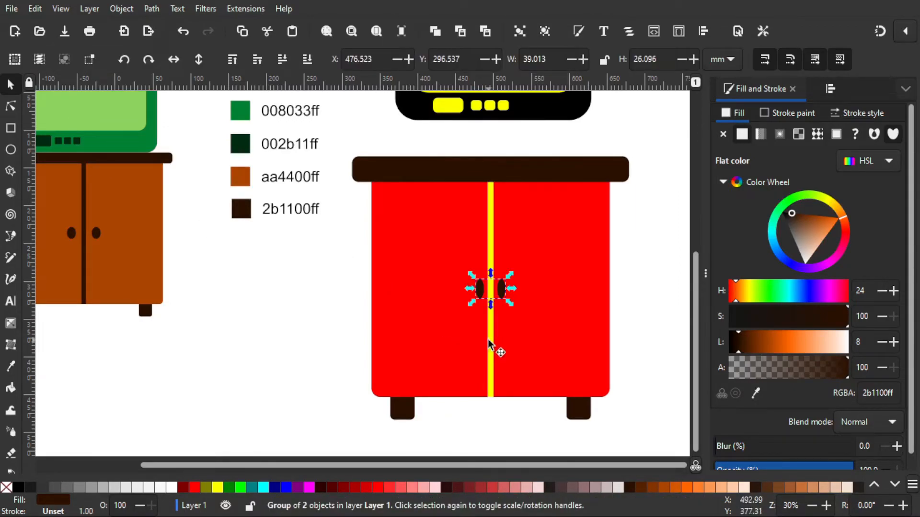
# Recolour the yellow door divider to the dark brown 2b1100ff sampled from the reference cabinet's leg
pyautogui.click(486, 344)
pyautogui.click(11, 365)
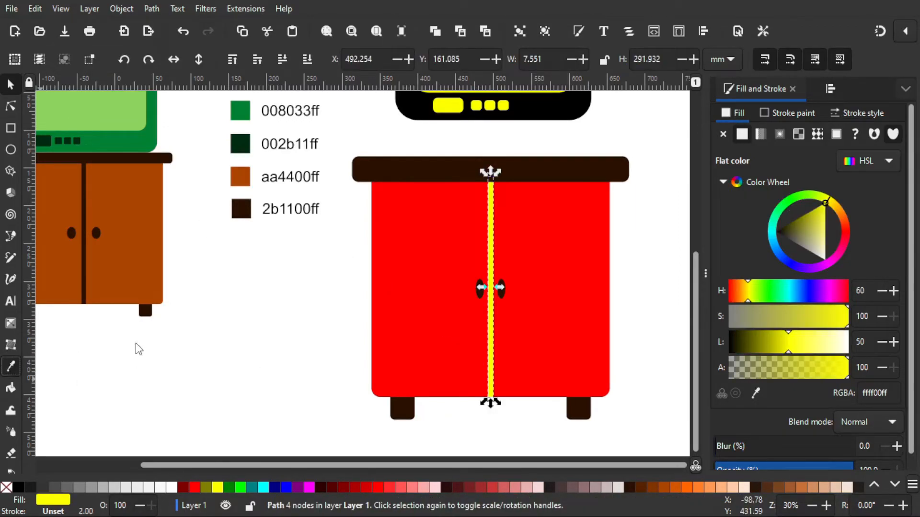
pyautogui.click(146, 311)
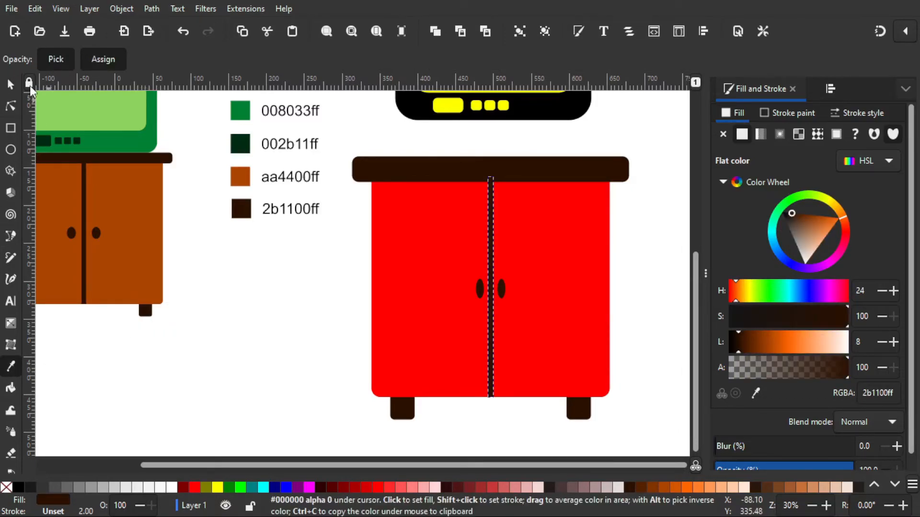
pyautogui.click(15, 90)
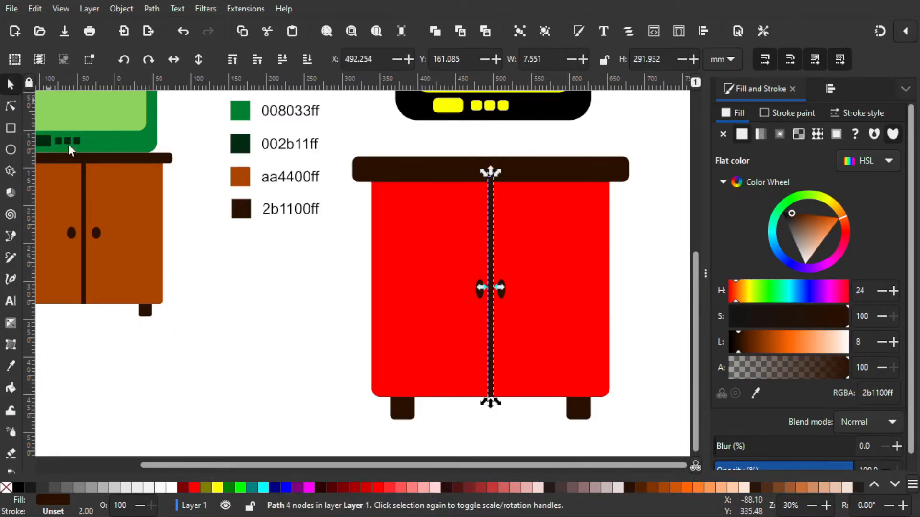
# Fill the red cabinet body with the orange-brown aa4400ff sampled from the palette swatch
pyautogui.click(419, 348)
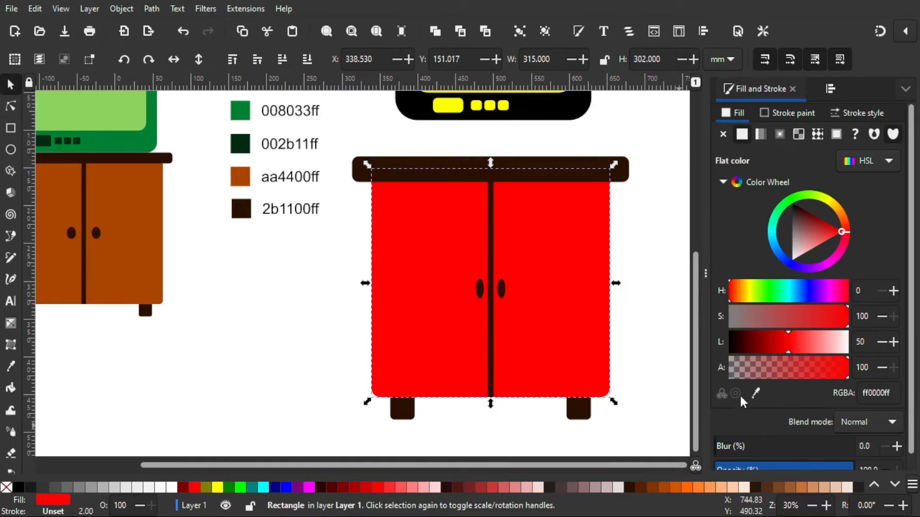
pyautogui.click(754, 395)
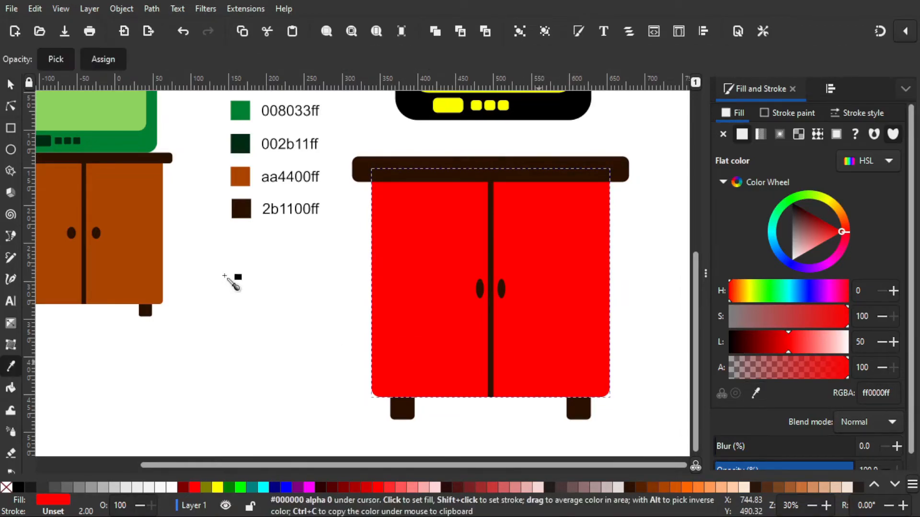
pyautogui.click(237, 182)
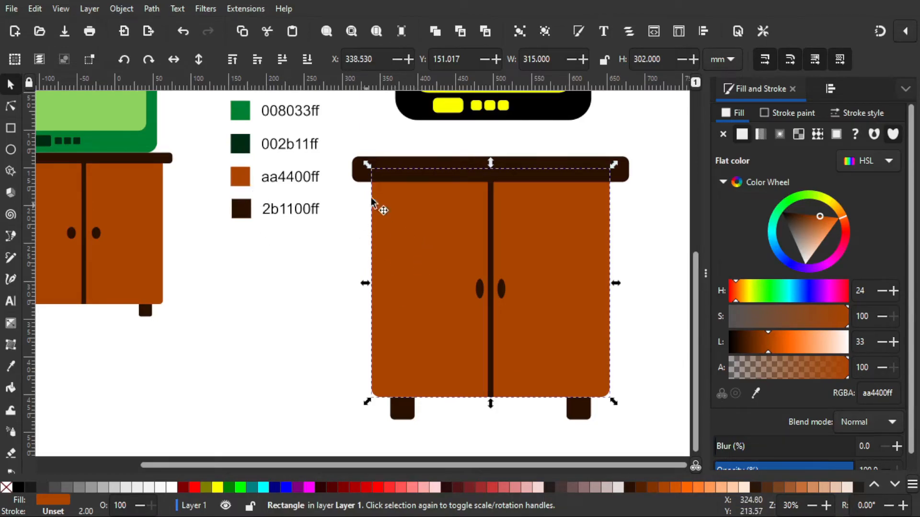
pyautogui.click(349, 274)
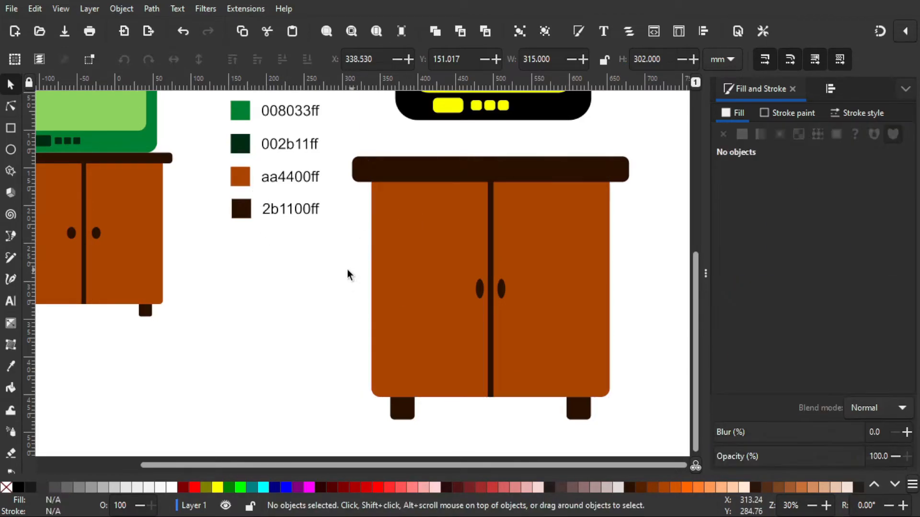
# Fill the black television casing with the green 008033ff sampled from the palette swatch
pyautogui.scroll(5, 347, 272)
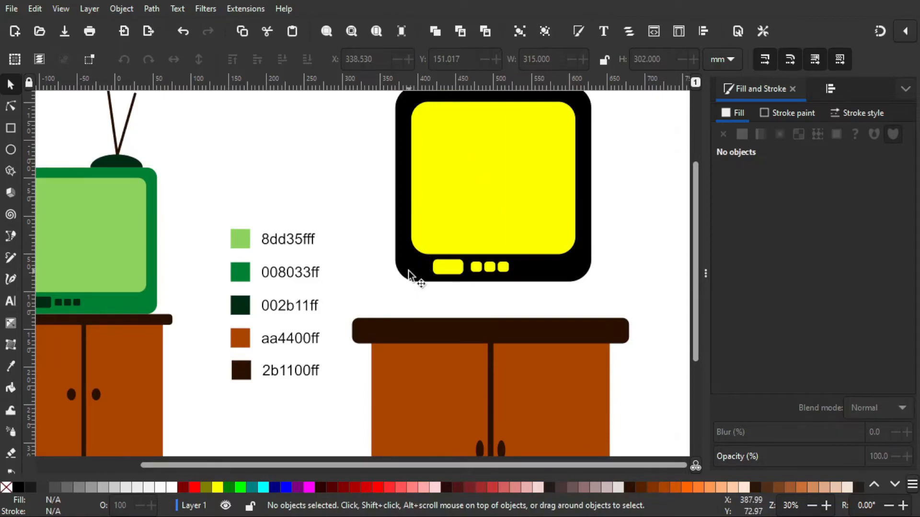
pyautogui.click(408, 271)
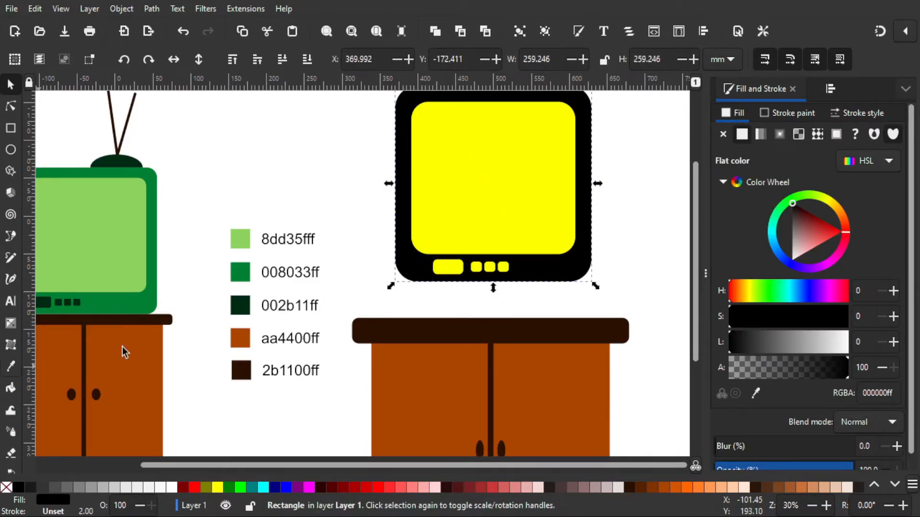
pyautogui.click(753, 395)
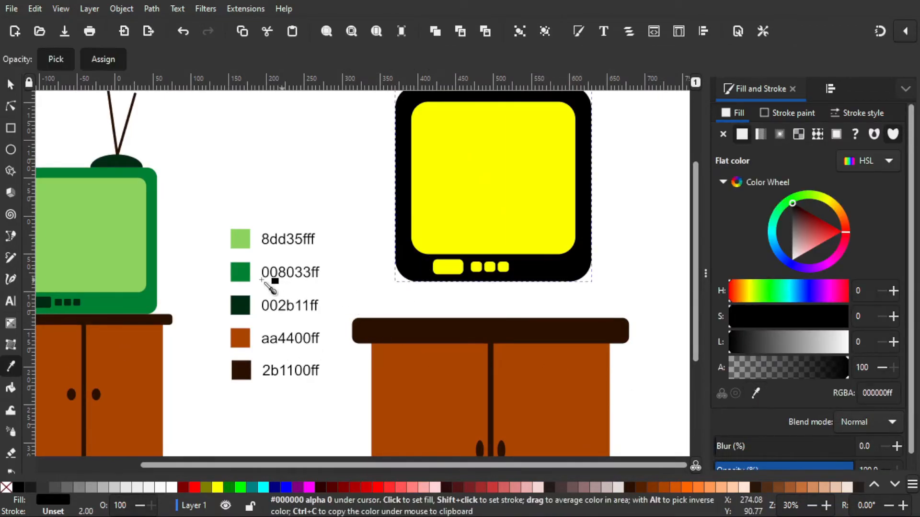
pyautogui.click(244, 276)
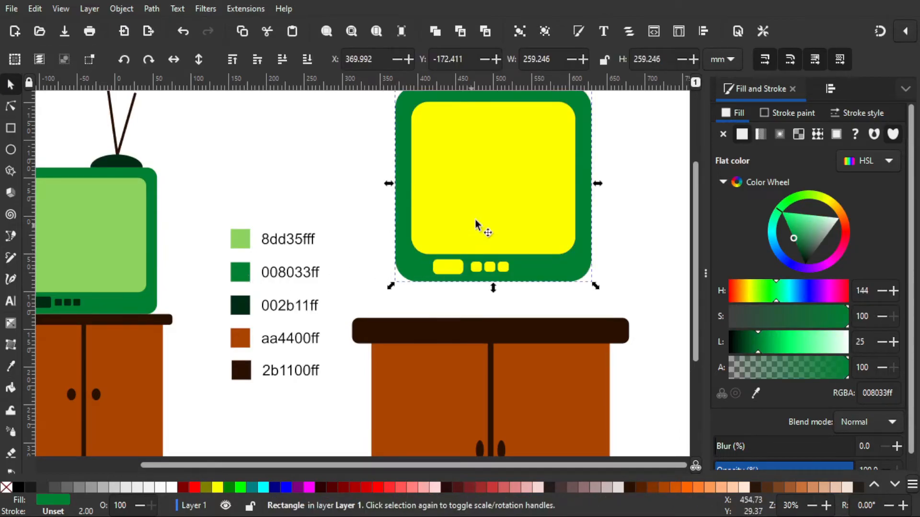
# Fill the large yellow television screen with the light green 8dd35fff sampled from the palette swatch
pyautogui.click(485, 197)
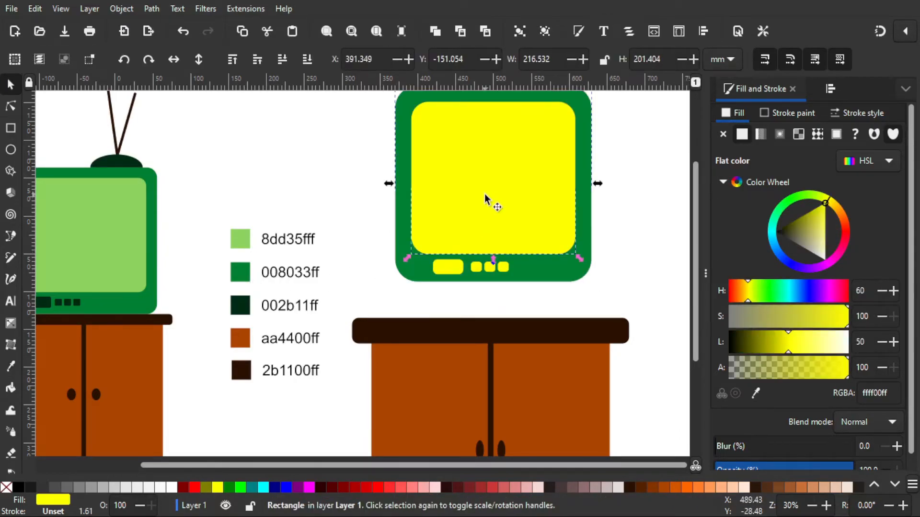
pyautogui.click(761, 392)
pyautogui.click(241, 243)
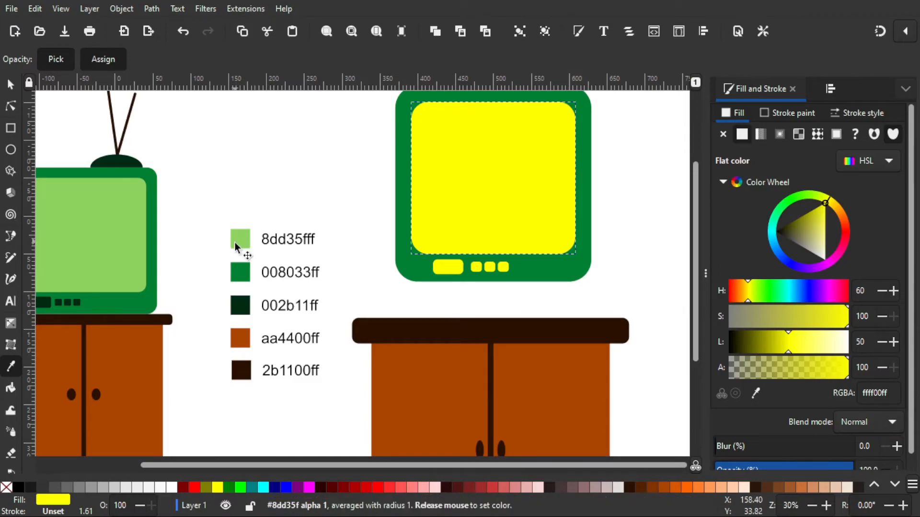
# Fill the wide yellow button below the television screen with the dark green 002b11ff sampled from the palette swatch
pyautogui.click(450, 272)
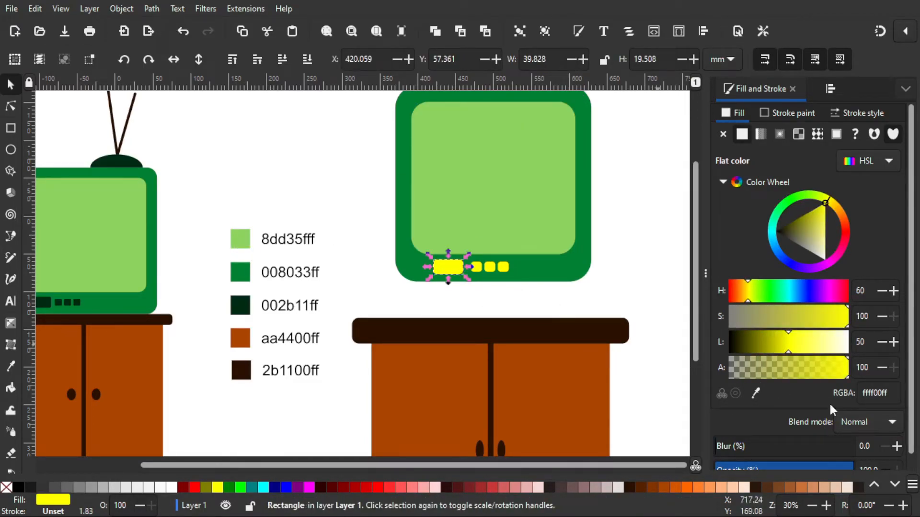
pyautogui.click(761, 395)
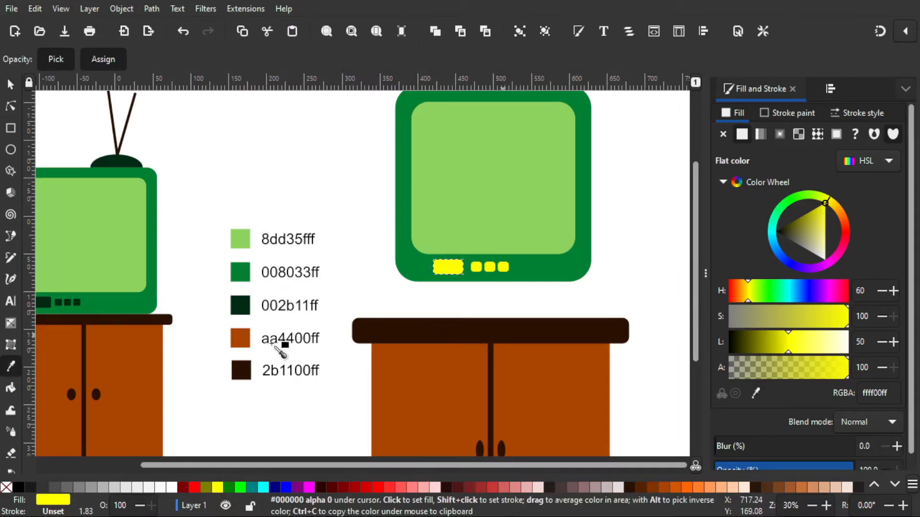
pyautogui.click(240, 306)
# Fill the three small yellow square buttons below the screen with the dark green 002b11ff sampled from the palette swatch
pyautogui.click(476, 267)
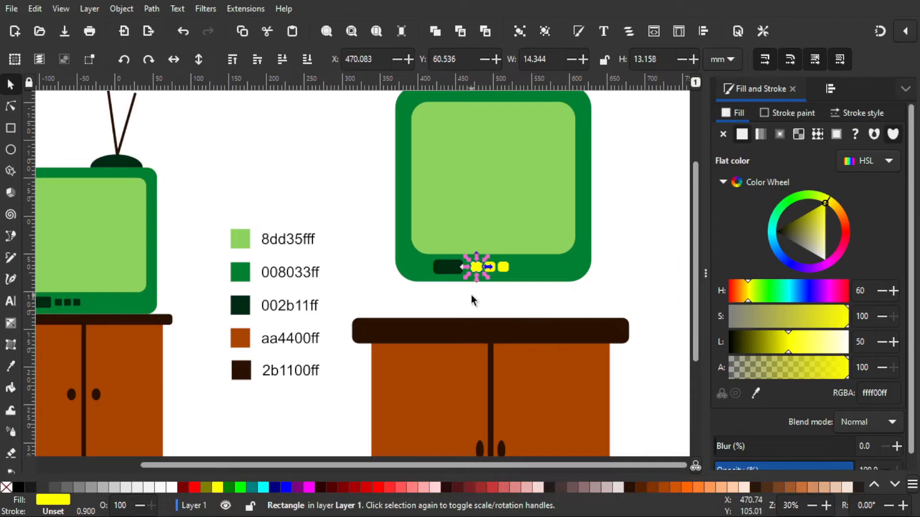
pyautogui.moveTo(468, 297); pyautogui.dragTo(517, 241)
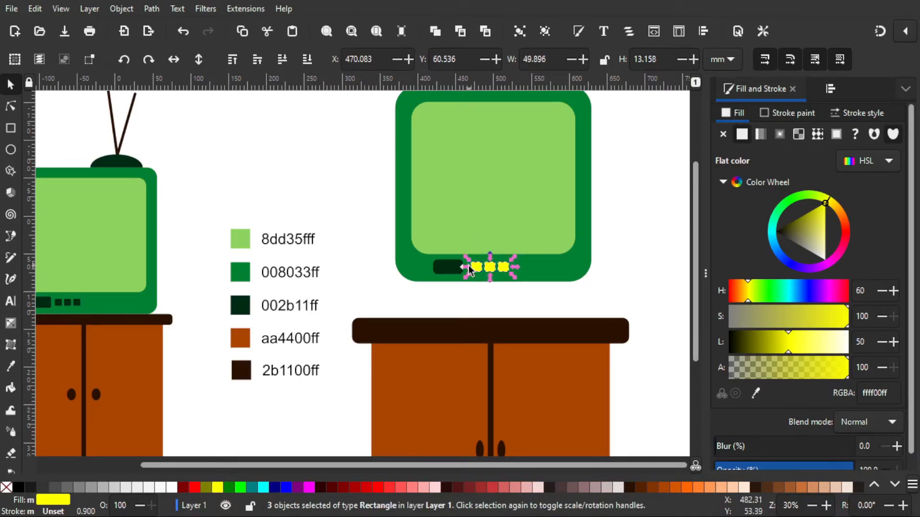
pyautogui.click(13, 368)
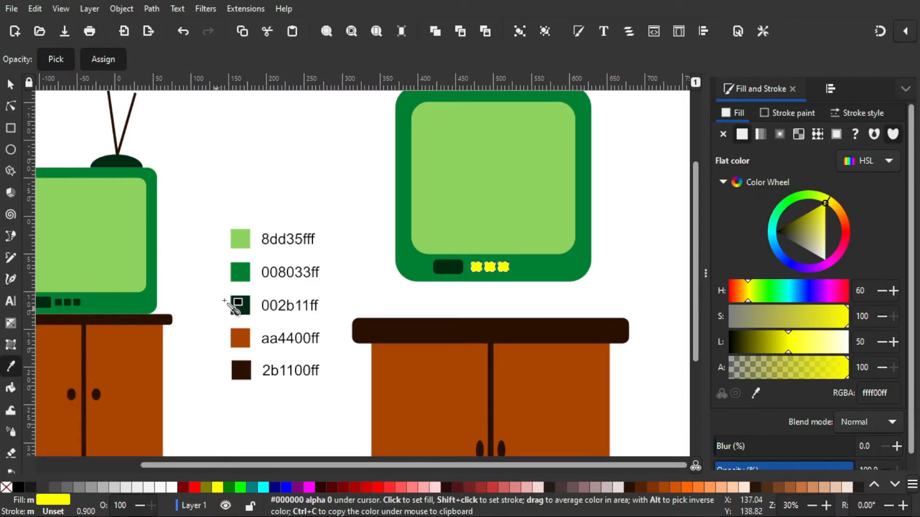
pyautogui.moveTo(236, 306); pyautogui.dragTo(240, 307)
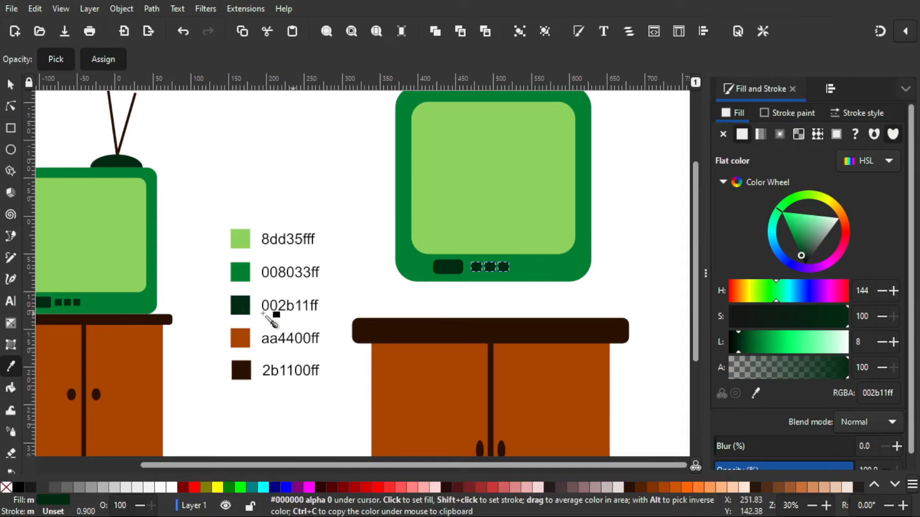
pyautogui.click(10, 84)
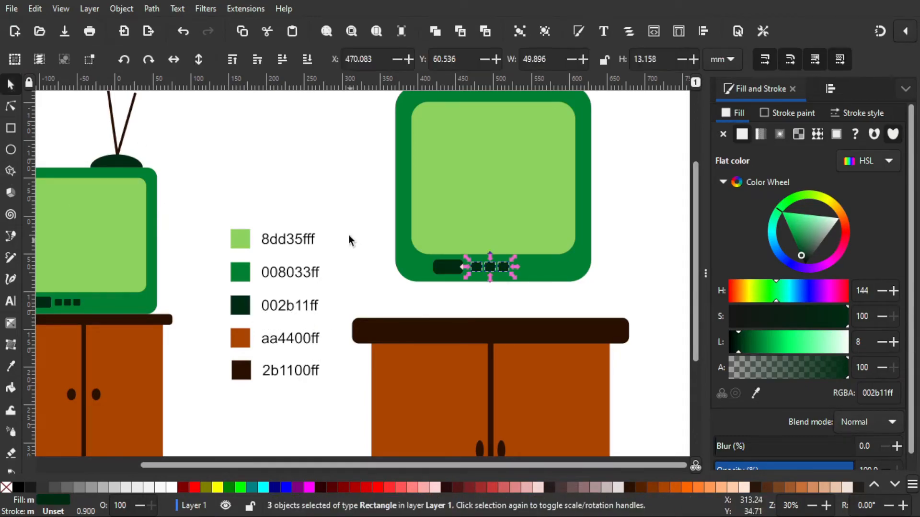
pyautogui.click(359, 211)
# Fill the yellow half-ellipse antenna base with the dark green 002b11ff sampled from the palette swatch
pyautogui.scroll(5, 359, 211)
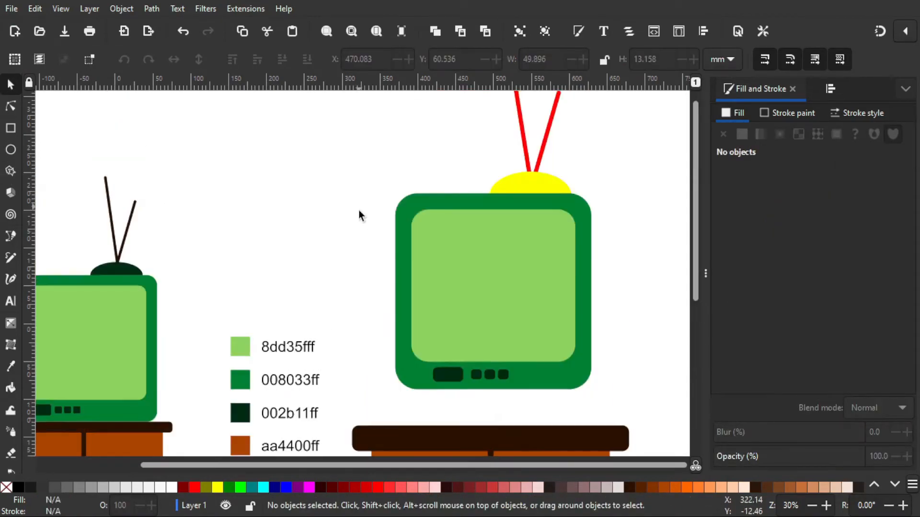
pyautogui.click(521, 177)
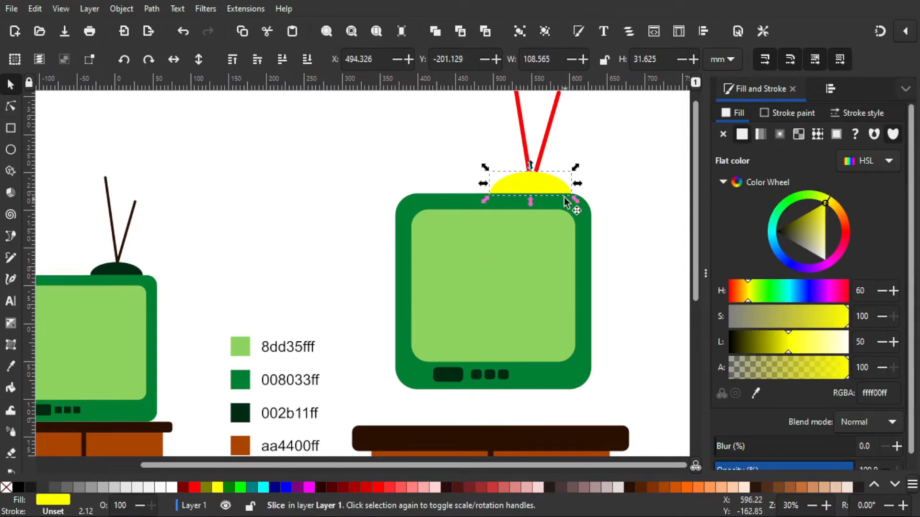
pyautogui.click(11, 366)
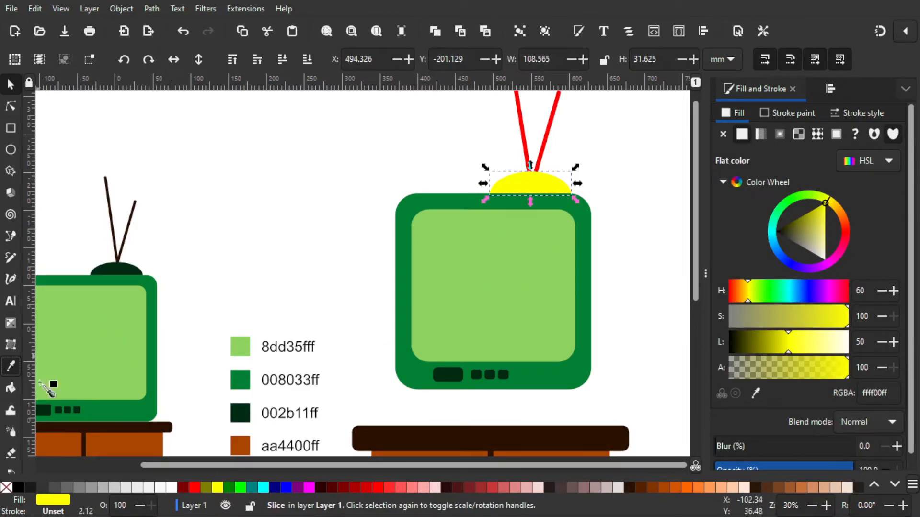
pyautogui.click(241, 411)
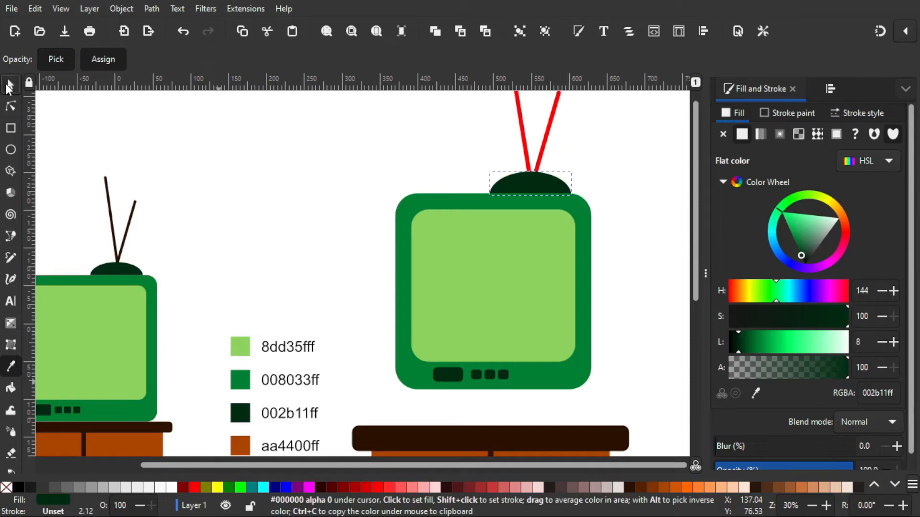
pyautogui.click(9, 86)
# Recolour the red antenna pair to the dark brown 2b1100ff sampled from the palette swatch and deselect it
pyautogui.click(532, 127)
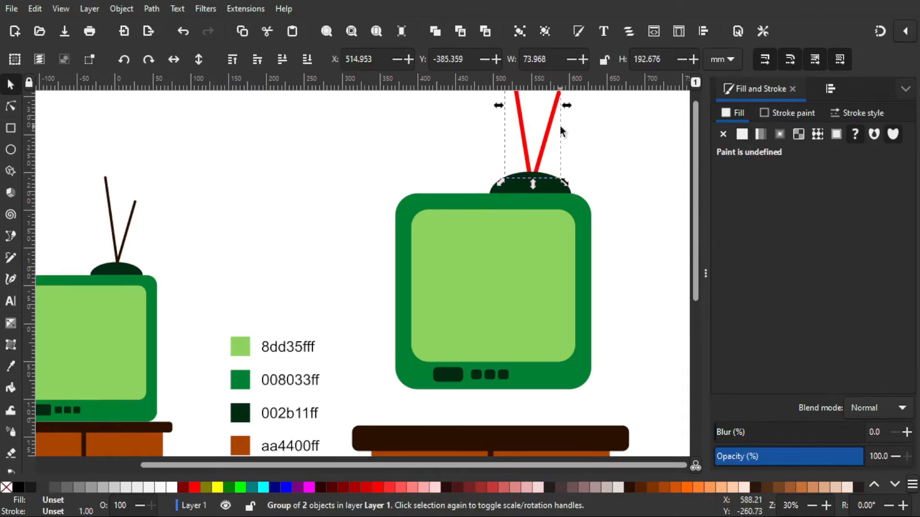
pyautogui.scroll(-3, 352, 288)
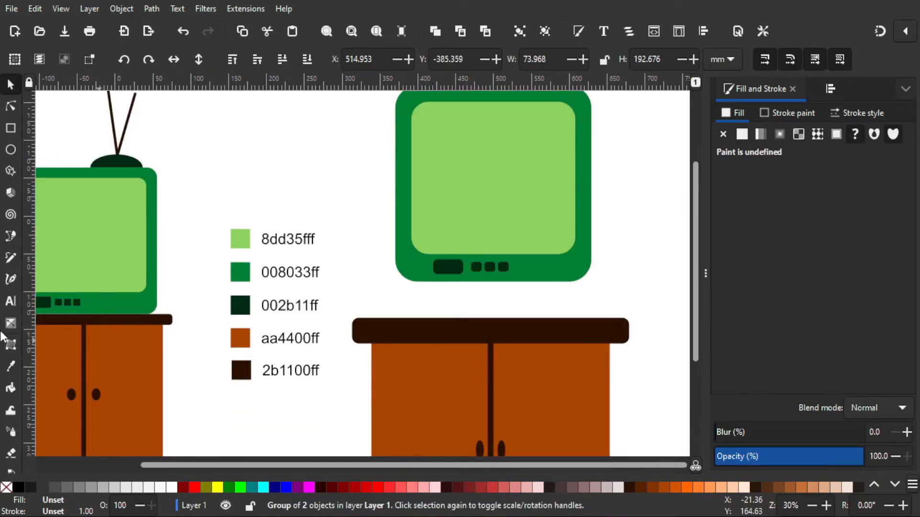
pyautogui.click(10, 360)
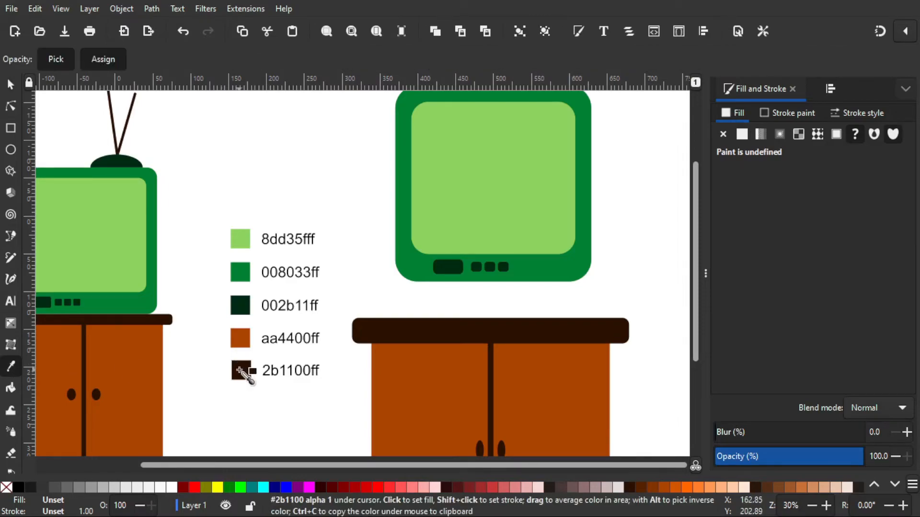
pyautogui.click(241, 371)
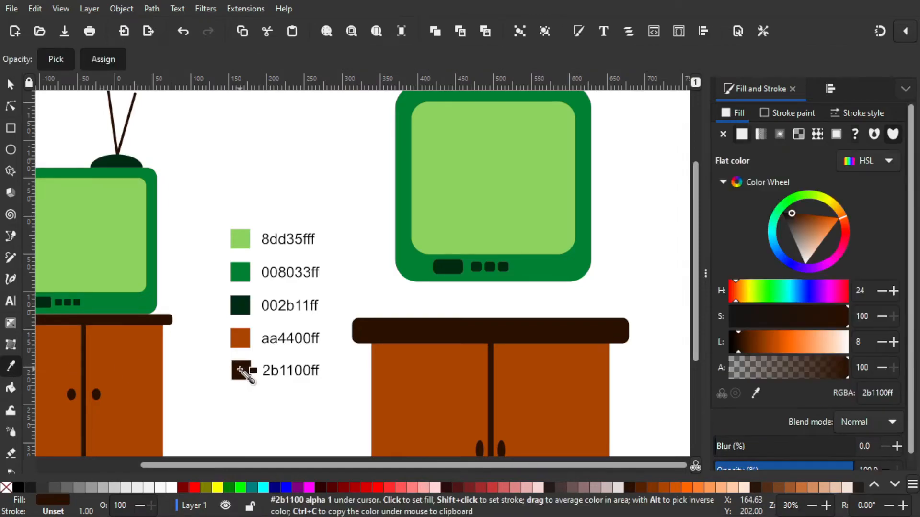
pyautogui.click(11, 86)
pyautogui.scroll(4, 365, 207)
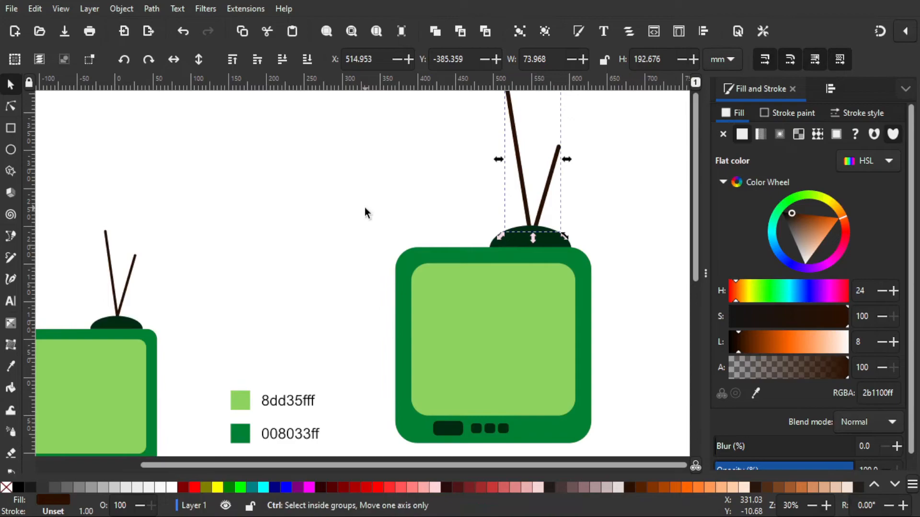
pyautogui.keyDown('ctrl'); pyautogui.scroll(-1, 365, 208); pyautogui.keyUp('ctrl')
pyautogui.scroll(-4, 390, 263)
pyautogui.keyDown('ctrl'); pyautogui.scroll(-1, 386, 258); pyautogui.keyUp('ctrl')
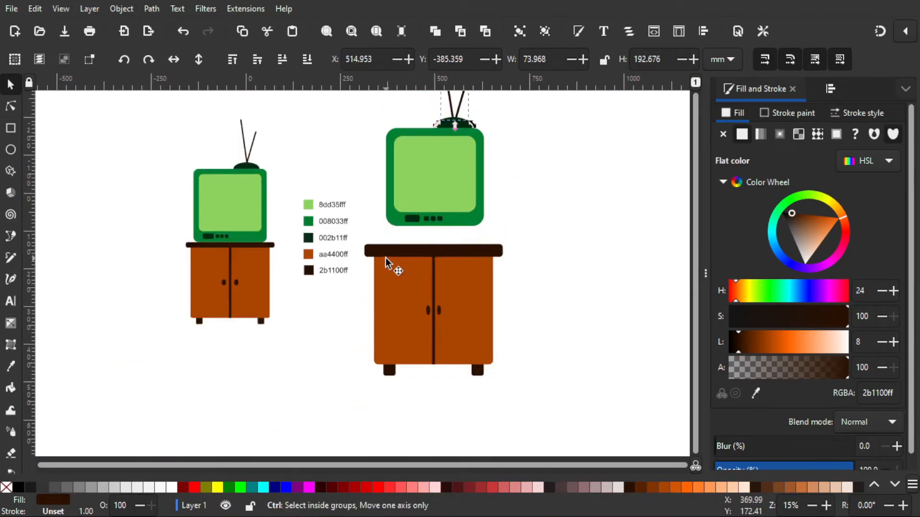
pyautogui.press('Escape')
# Group all the parts of the large television, including its antennas and antenna base
pyautogui.scroll(3, 316, 233)
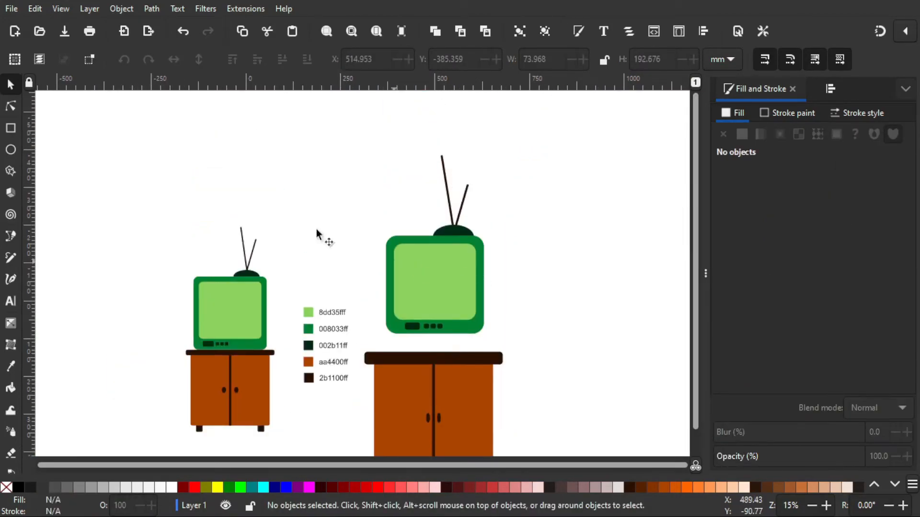
pyautogui.moveTo(355, 135)
pyautogui.mouseDown()
pyautogui.moveTo(399, 249)
pyautogui.moveTo(505, 341)
pyautogui.moveTo(502, 333)
pyautogui.mouseUp()
pyautogui.moveTo(346, 134); pyautogui.dragTo(508, 345)
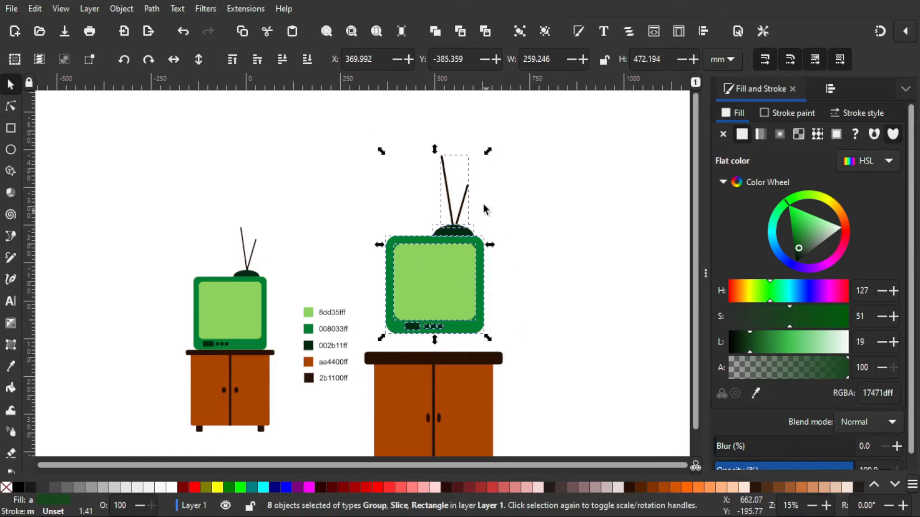
pyautogui.click(519, 32)
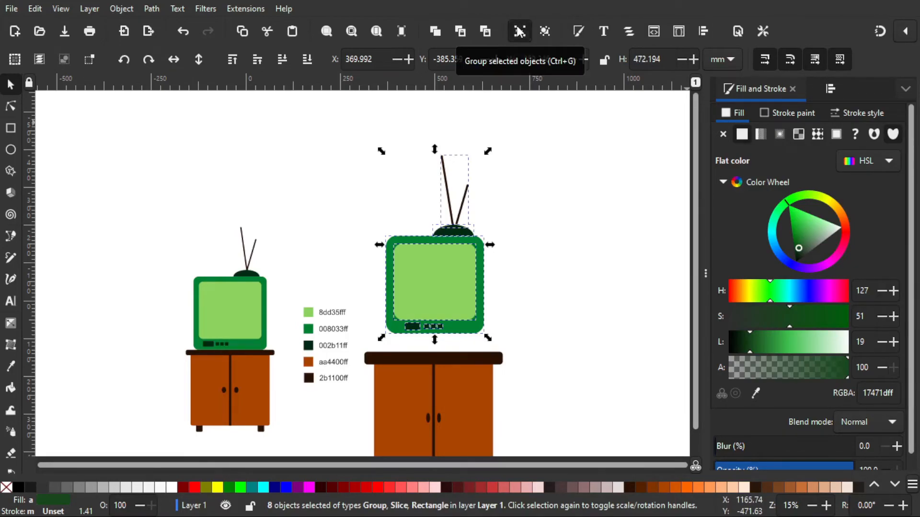
pyautogui.click(591, 309)
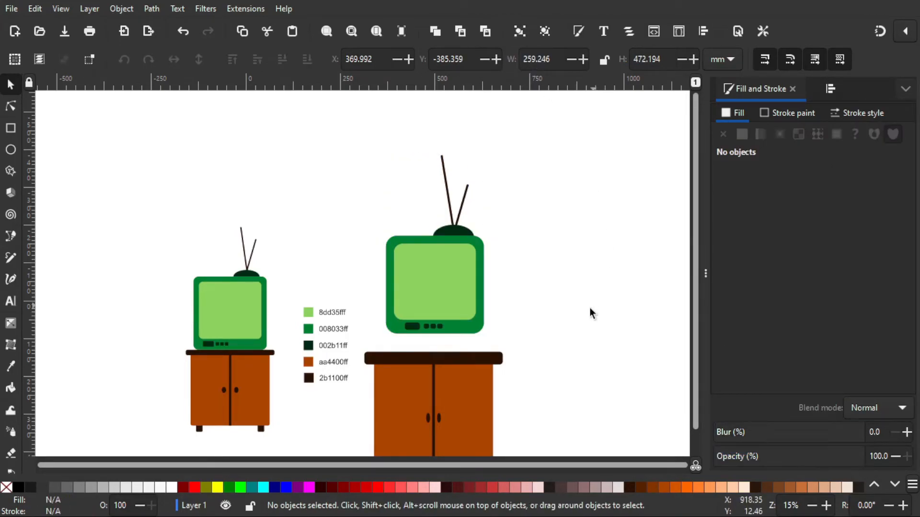
# Group all the parts of the large cabinet, including its top, doors, handles and legs
pyautogui.scroll(-5, 587, 310)
pyautogui.moveTo(358, 236); pyautogui.dragTo(525, 388)
pyautogui.moveTo(531, 332); pyautogui.dragTo(529, 331)
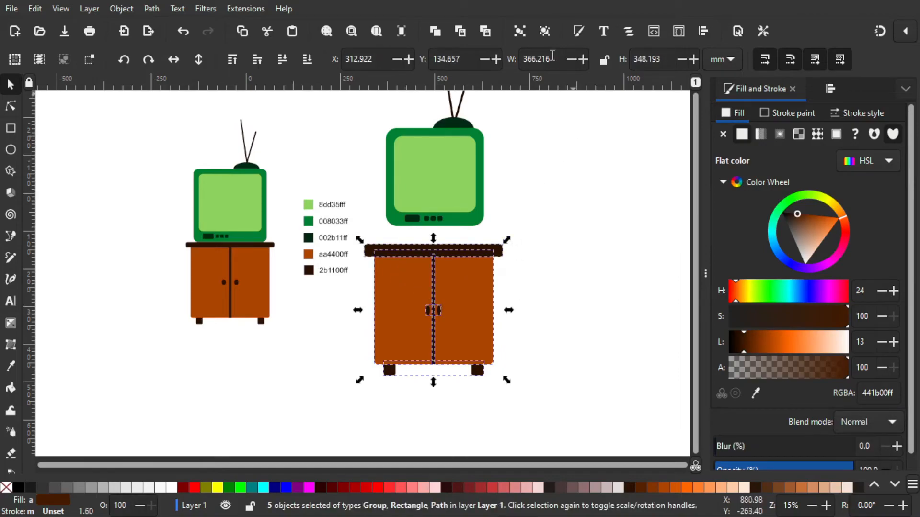
pyautogui.click(519, 32)
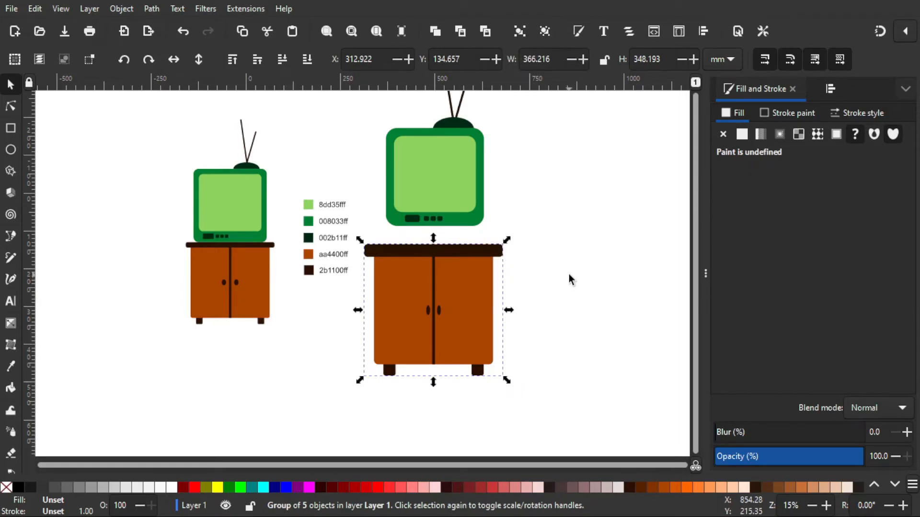
pyautogui.click(521, 273)
# Move the television group down close to the cabinet and align its bottom edge to the cabinet's top edge
pyautogui.scroll(1, 521, 273)
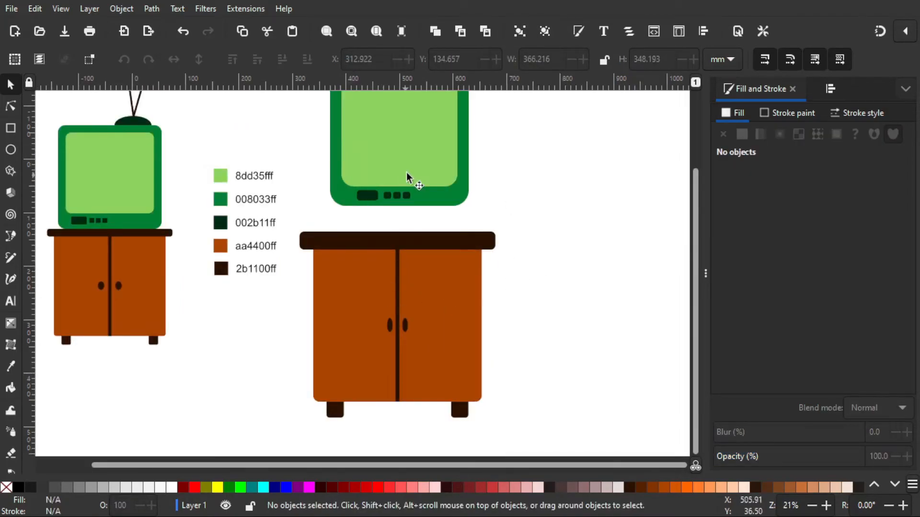
pyautogui.moveTo(403, 181); pyautogui.dragTo(416, 194)
pyautogui.click(397, 158)
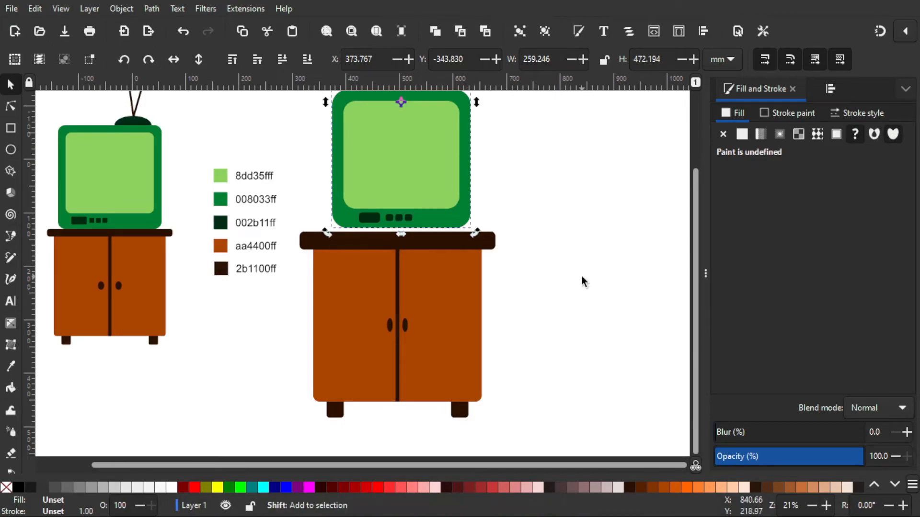
pyautogui.keyDown('shift'); pyautogui.click(442, 283); pyautogui.keyUp('shift')
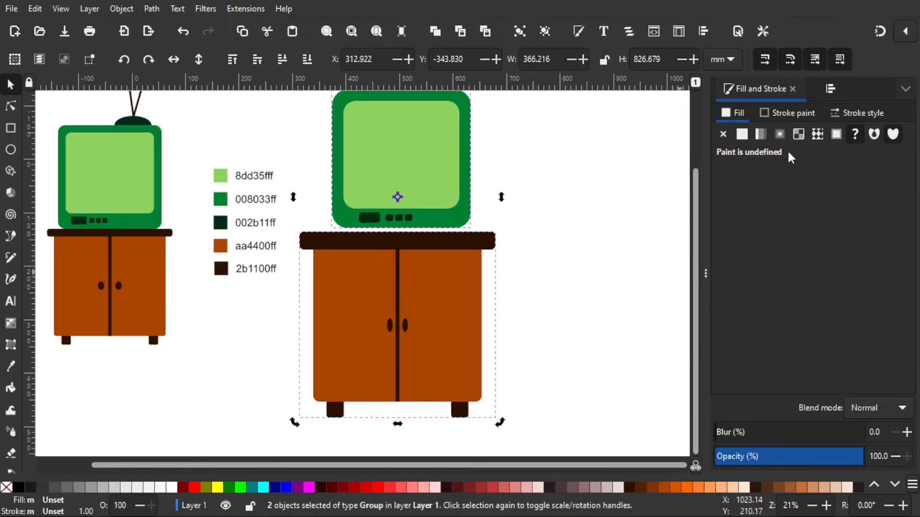
pyautogui.click(830, 90)
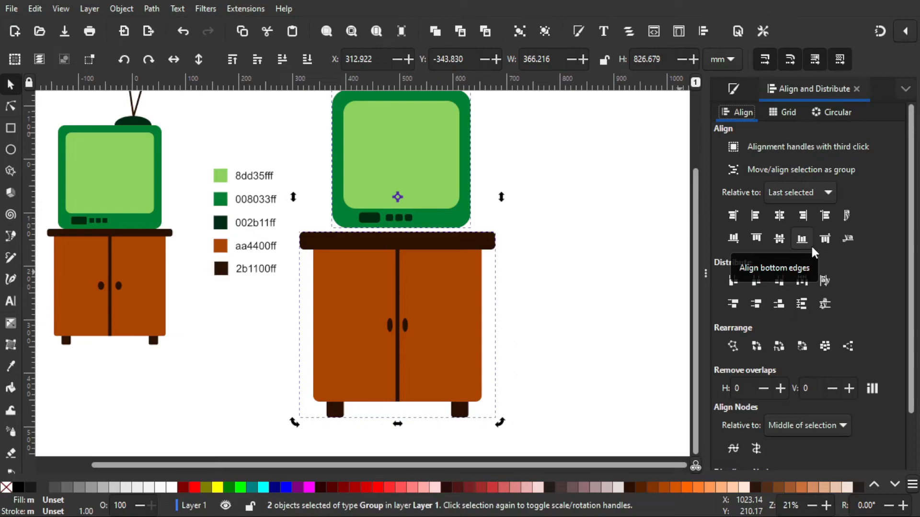
pyautogui.click(738, 237)
pyautogui.click(543, 269)
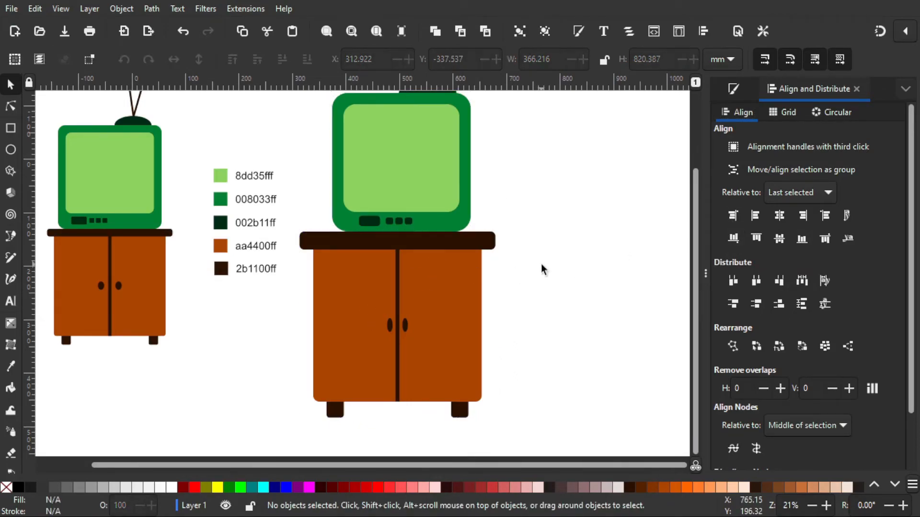
# Import the path1882 image and enlarge it to about 148 × 345 mm beside the finished television and cabinet
pyautogui.scroll(-1, 542, 266)
pyautogui.moveTo(533, 272); pyautogui.dragTo(471, 319)
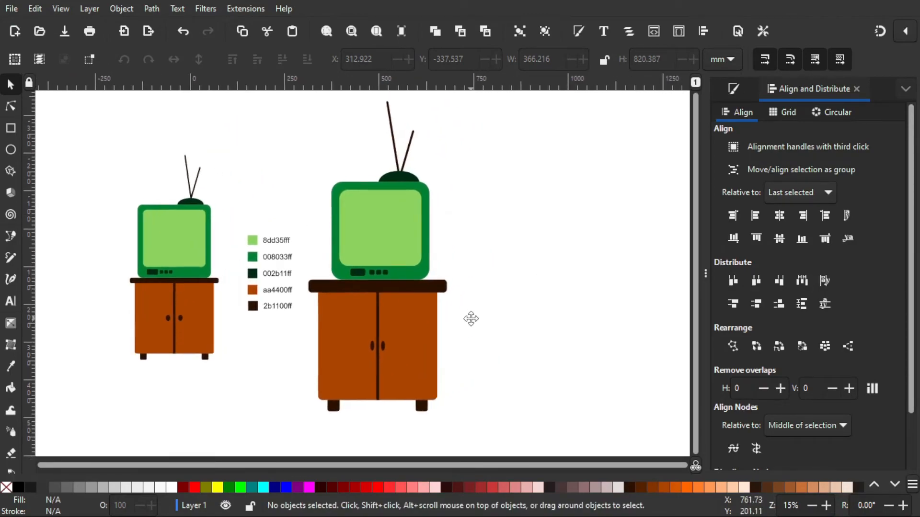
pyautogui.scroll(2, 470, 317)
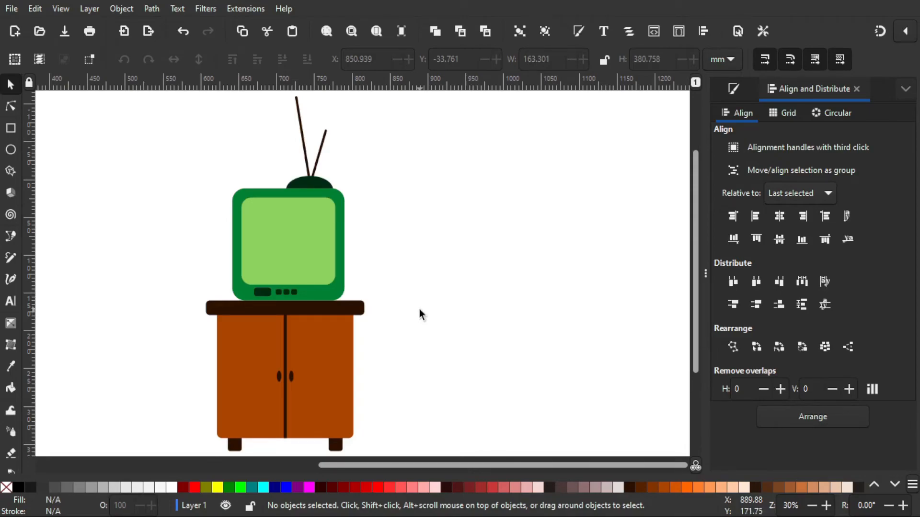
pyautogui.click(5, 12)
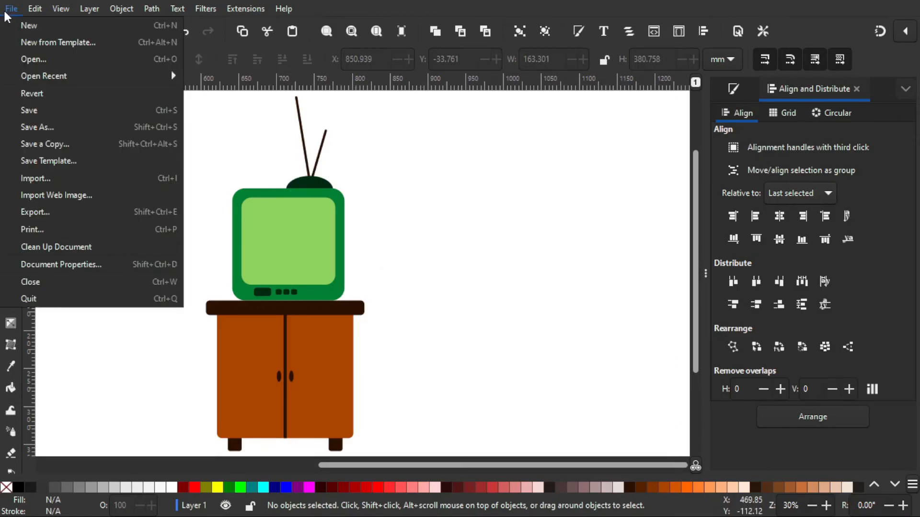
pyautogui.click(84, 183)
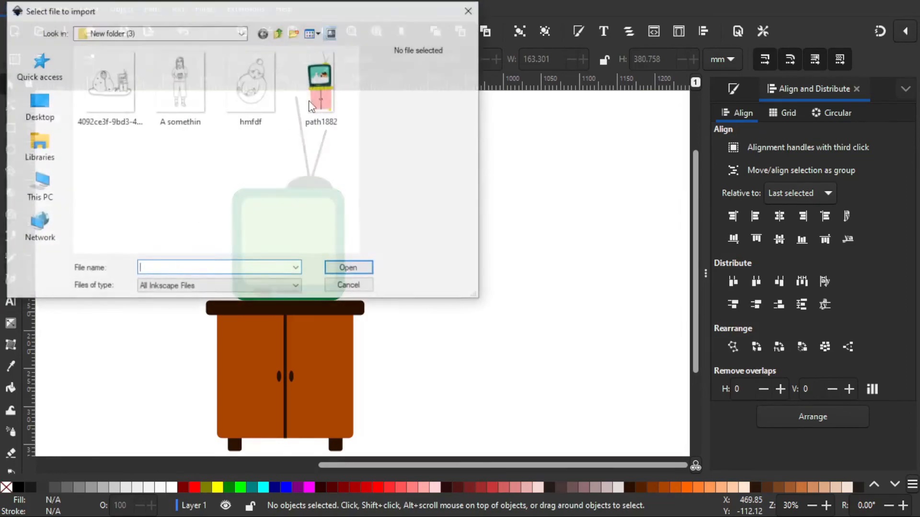
pyautogui.click(320, 87)
pyautogui.click(362, 268)
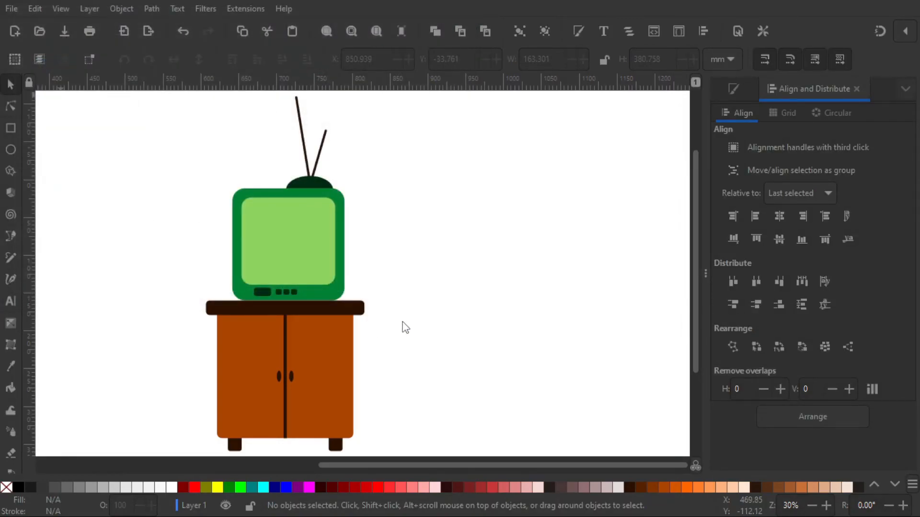
pyautogui.click(266, 231)
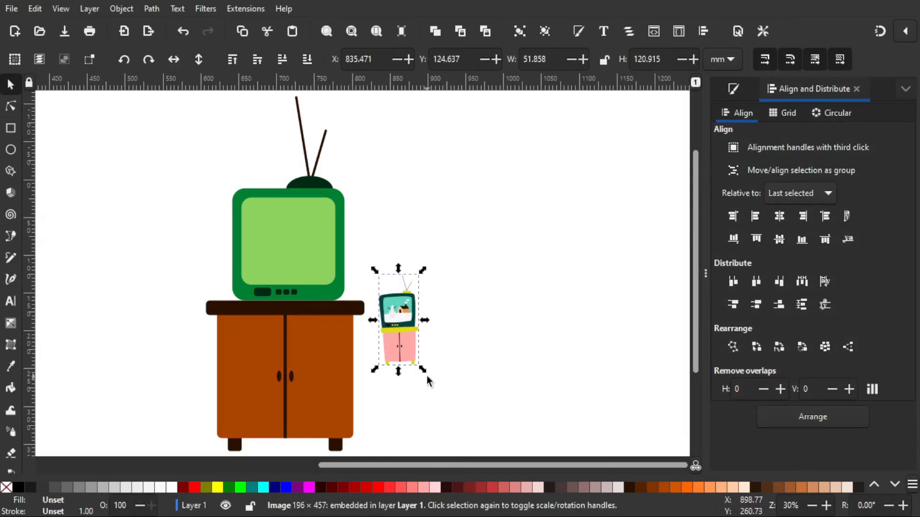
pyautogui.moveTo(422, 369); pyautogui.dragTo(505, 456)
pyautogui.moveTo(418, 372); pyautogui.dragTo(488, 346)
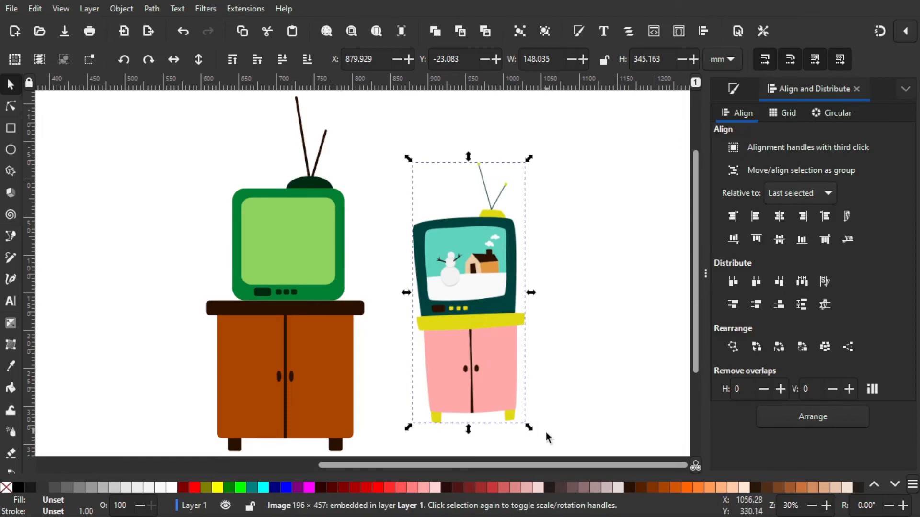
# Enlarge the imported stylised television and cabinet image proportionally about its centre to about 166 × 388 mm and deselect it
pyautogui.moveTo(529, 430); pyautogui.dragTo(544, 453)
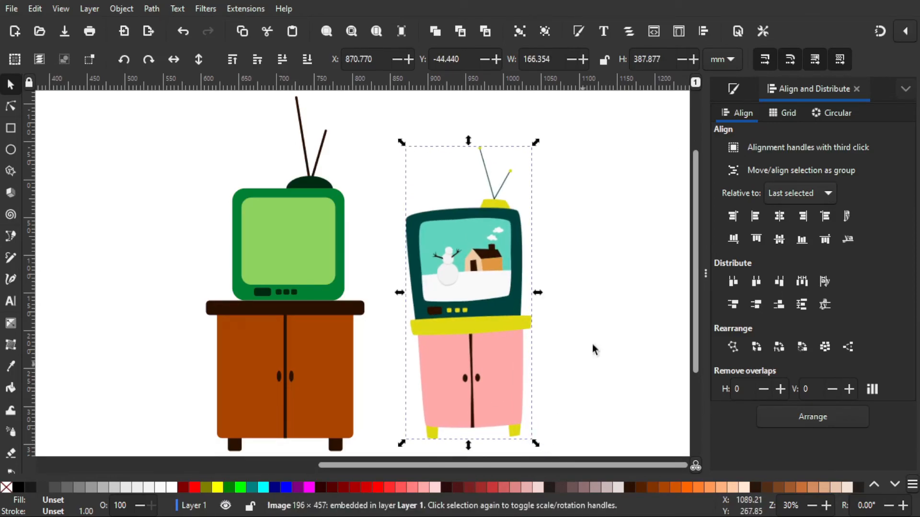
pyautogui.click(594, 343)
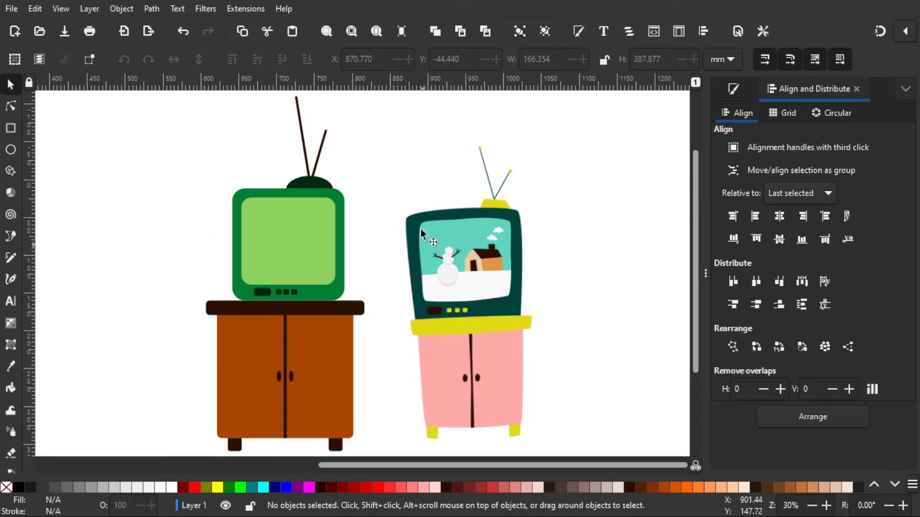
pyautogui.click(270, 248)
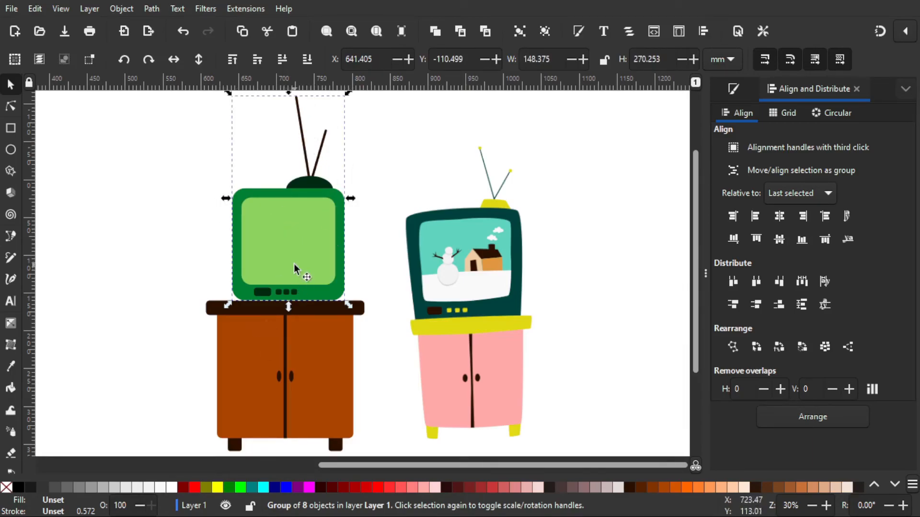
pyautogui.click(217, 292)
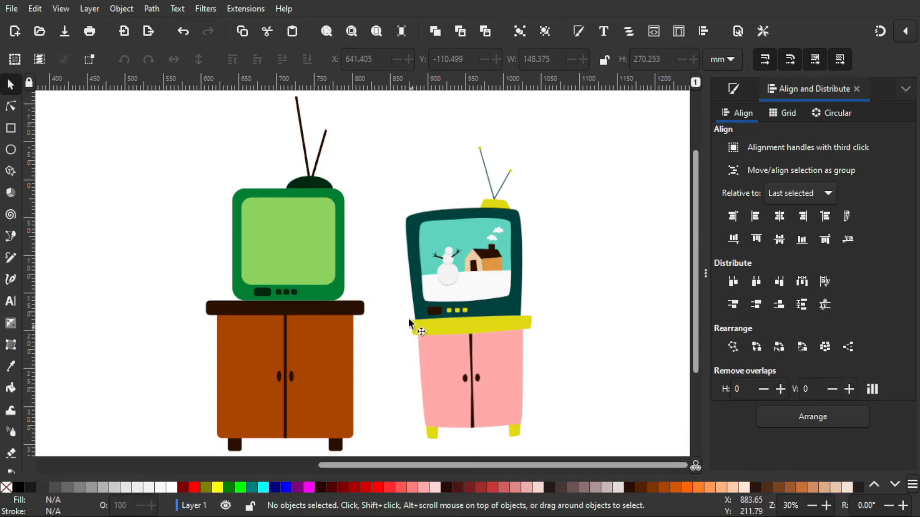
pyautogui.click(439, 236)
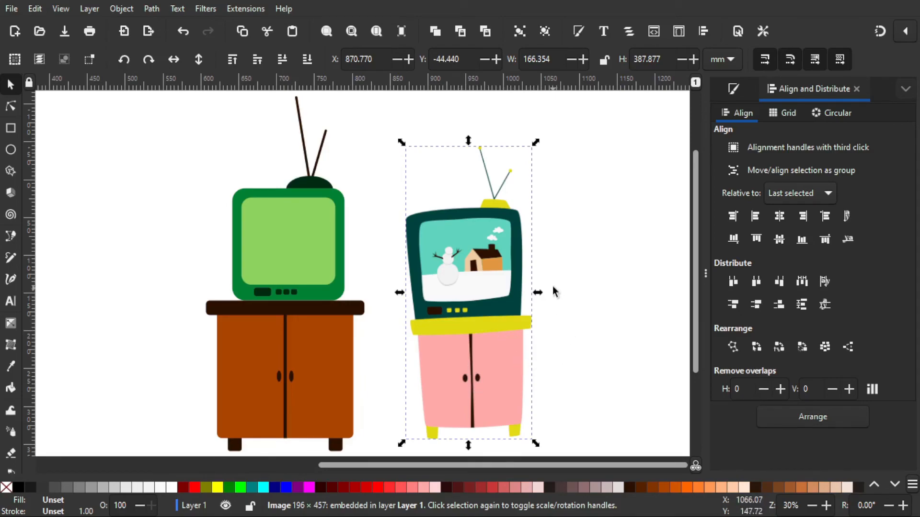
pyautogui.click(560, 350)
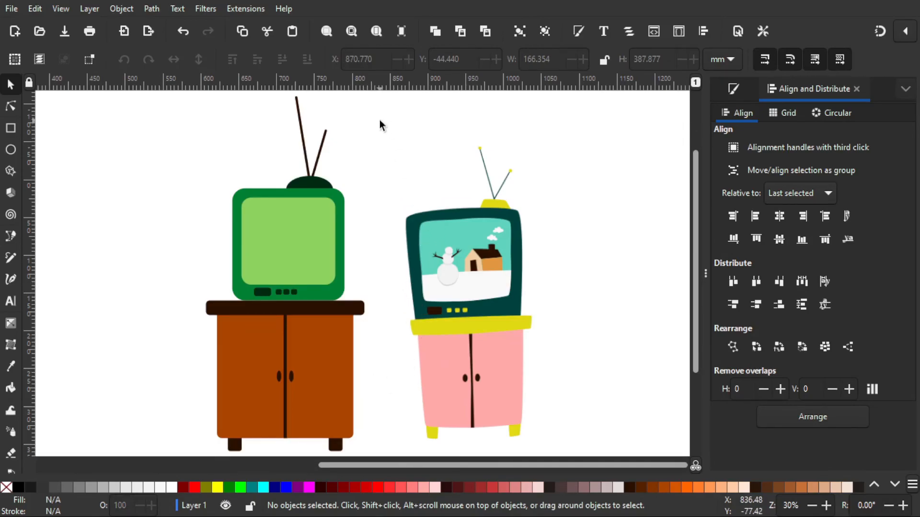
pyautogui.moveTo(379, 120); pyautogui.dragTo(557, 411)
pyautogui.click(498, 304)
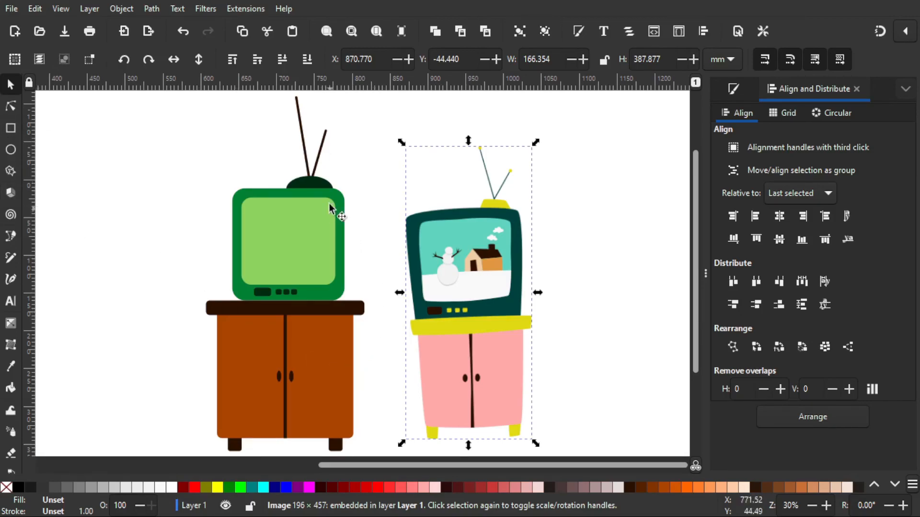
pyautogui.click(352, 178)
pyautogui.moveTo(185, 102); pyautogui.dragTo(365, 393)
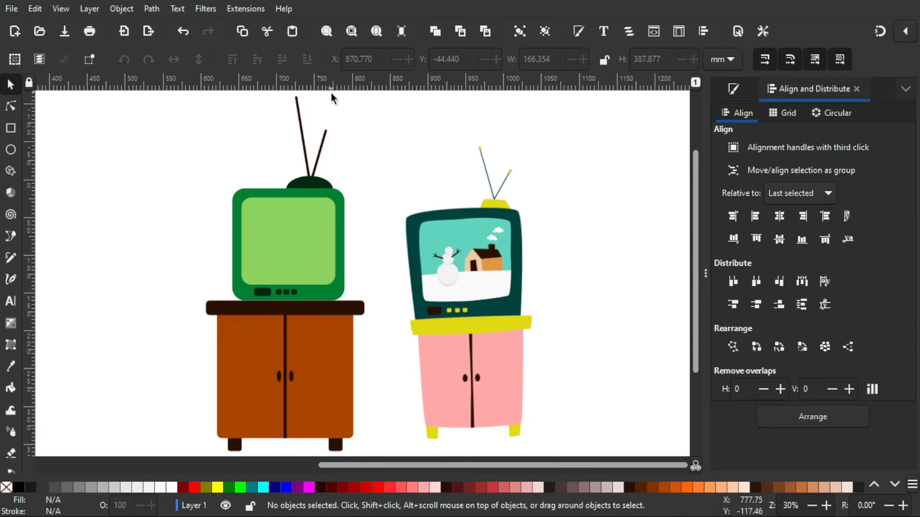
pyautogui.click(303, 136)
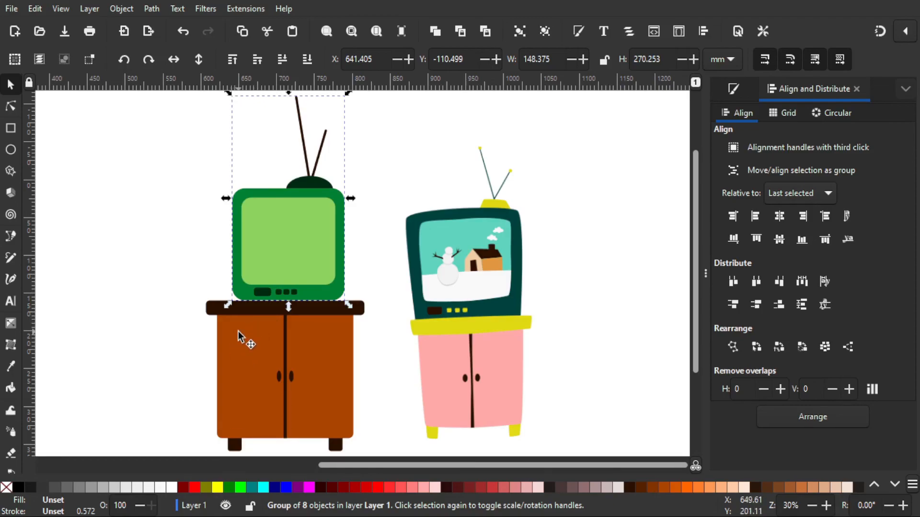
pyautogui.click(194, 326)
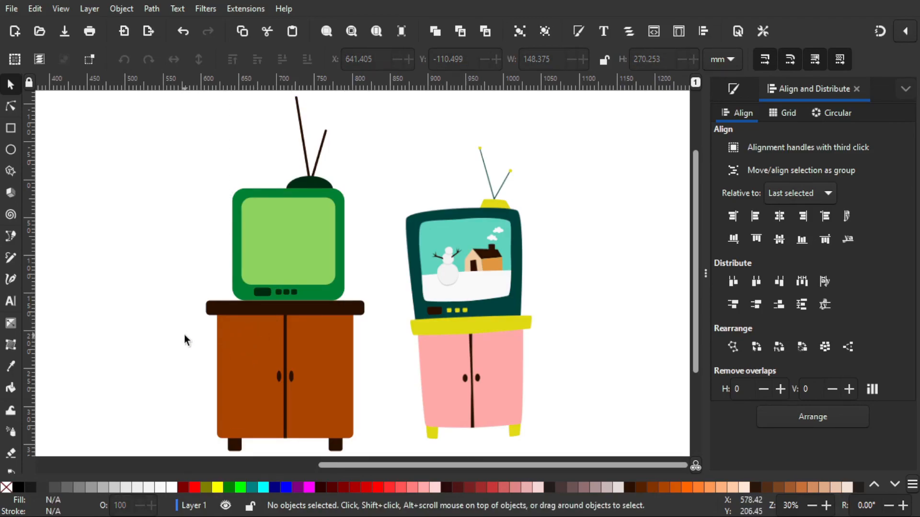